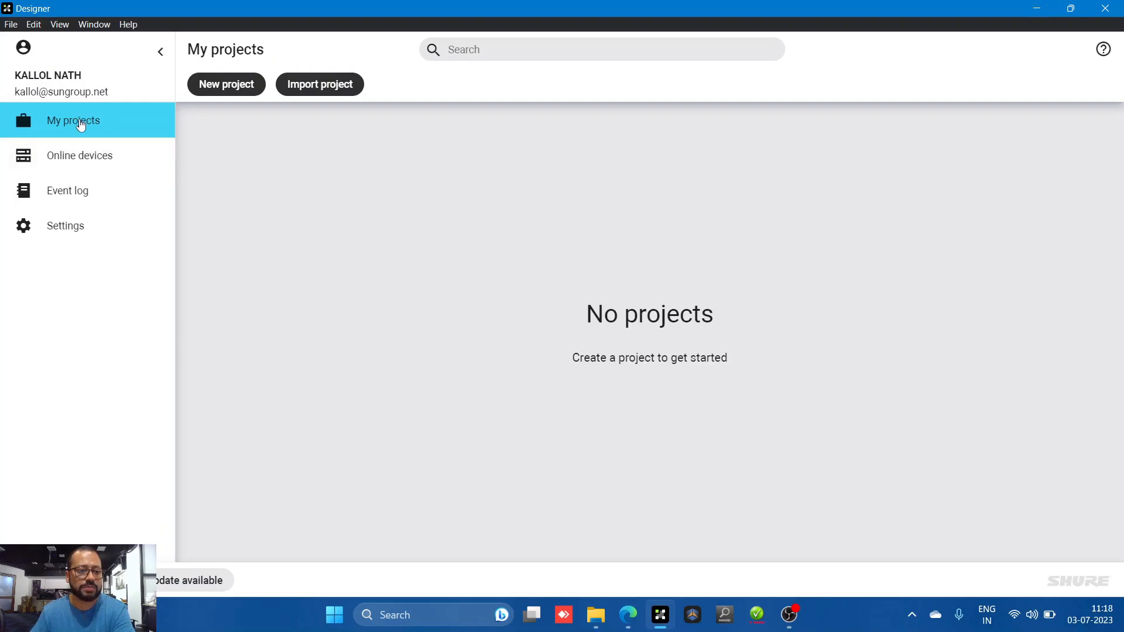
# Step: Review the online devices, event log and settings pages, and return to the project list
pyautogui.click(82, 167)
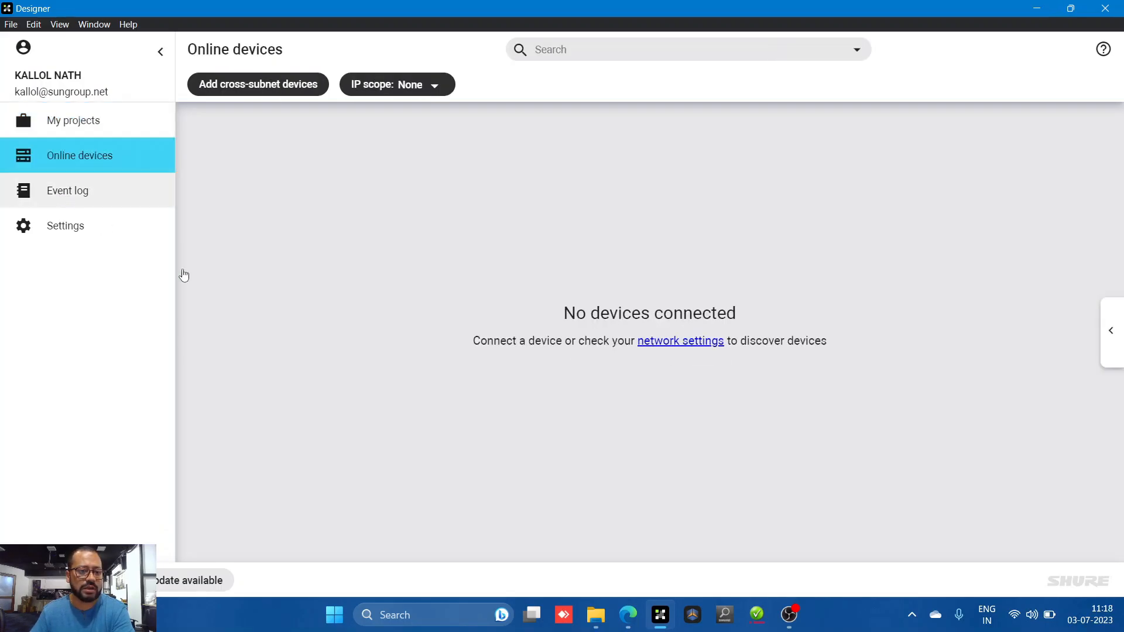
pyautogui.click(132, 194)
pyautogui.click(68, 235)
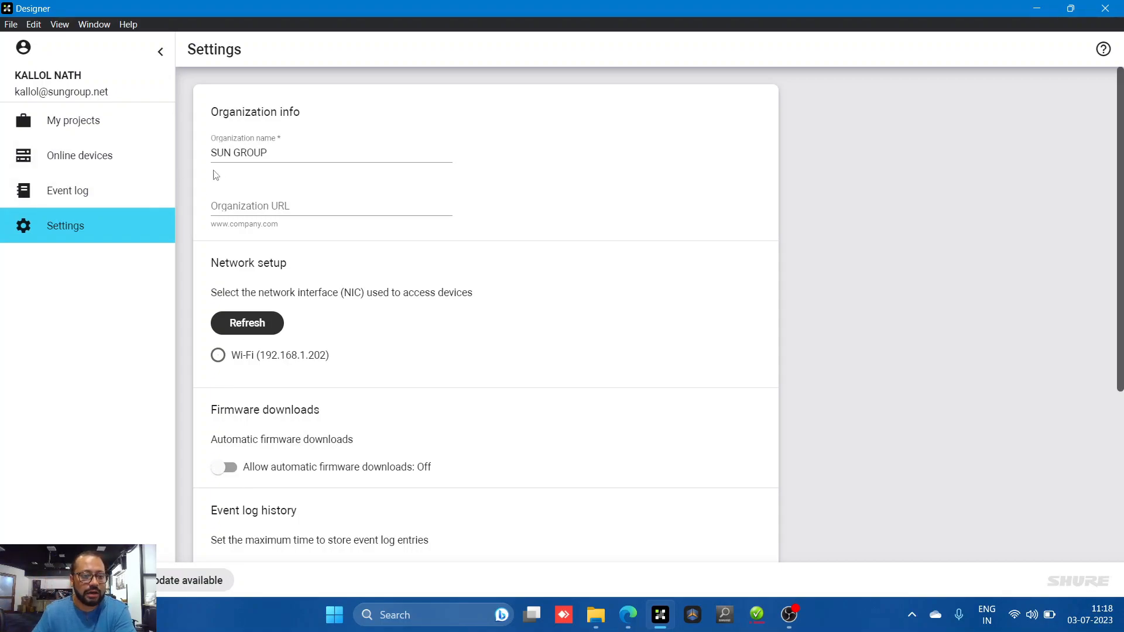
pyautogui.click(80, 170)
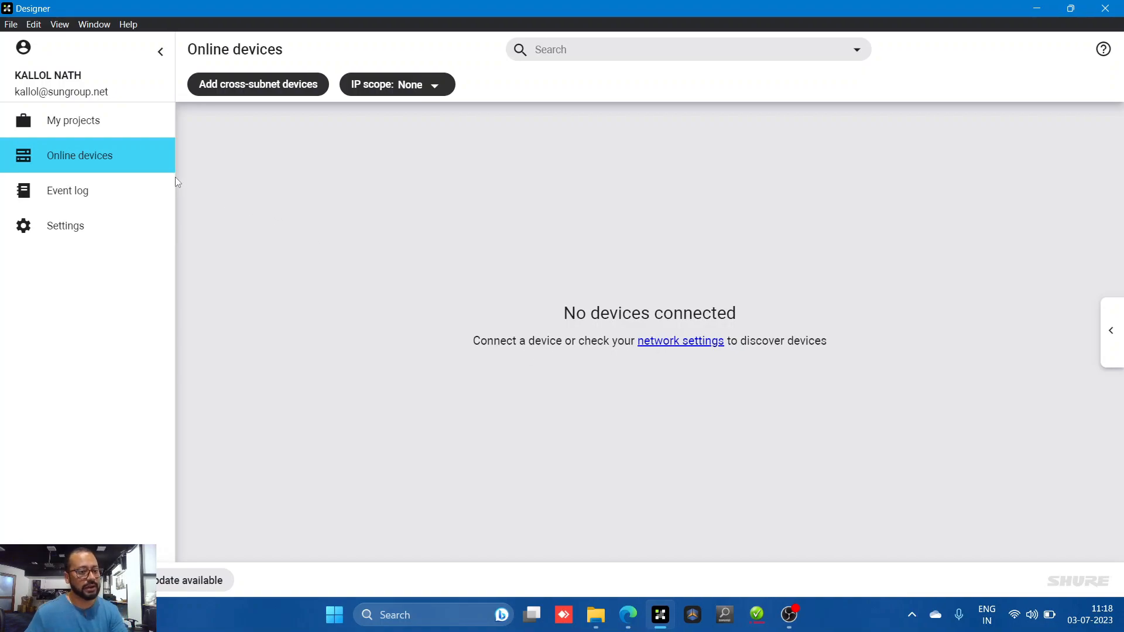
pyautogui.click(97, 124)
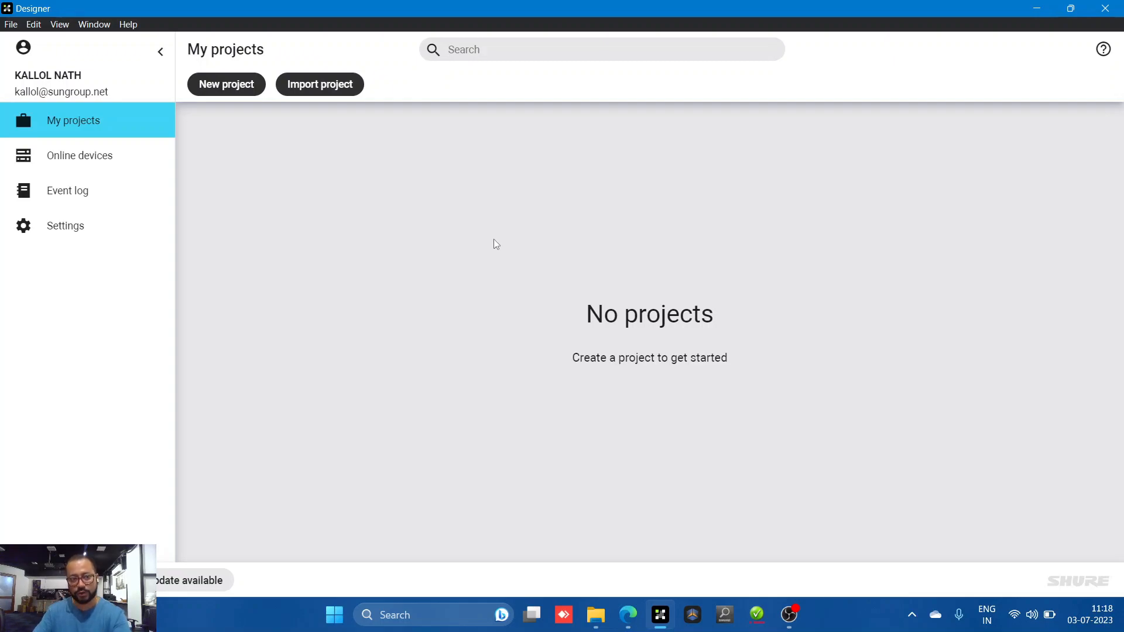
# Step: Create a project named "TRIAL DESIGN FOR MXA920" with the description "ONLY VC"
pyautogui.click(226, 84)
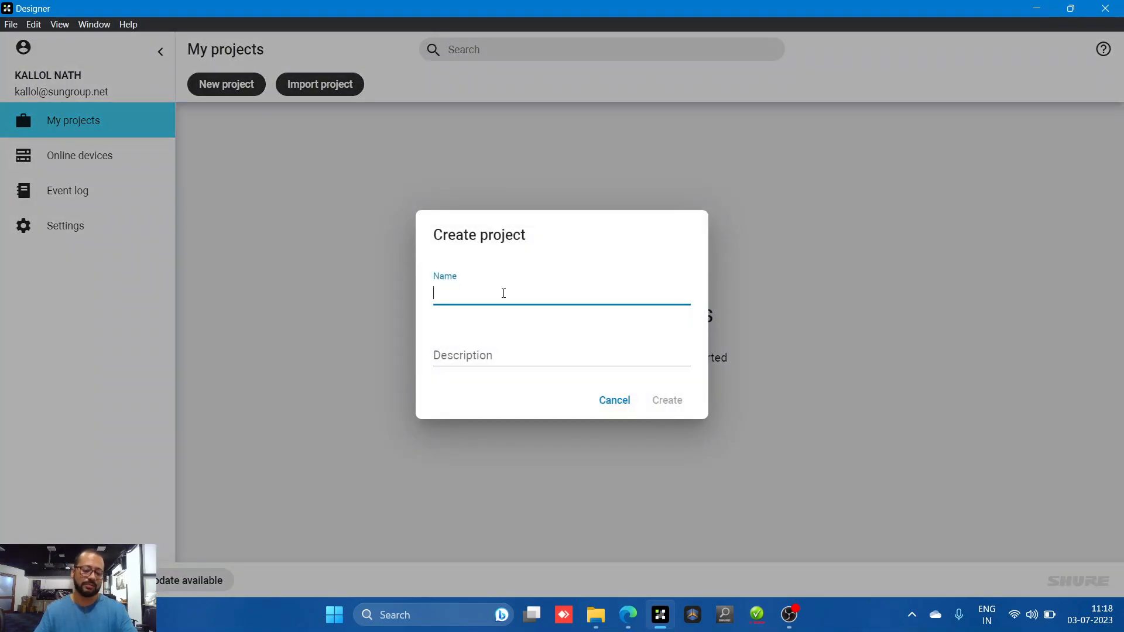
pyautogui.write('TRIAL DESIGN FOR MXA920')
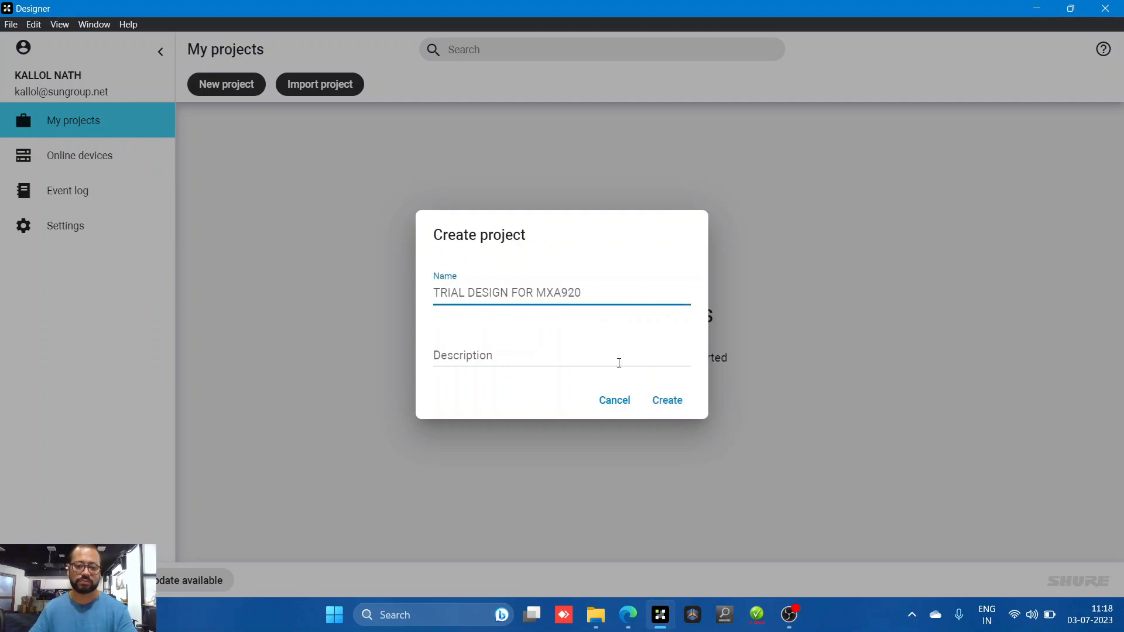
pyautogui.click(496, 359)
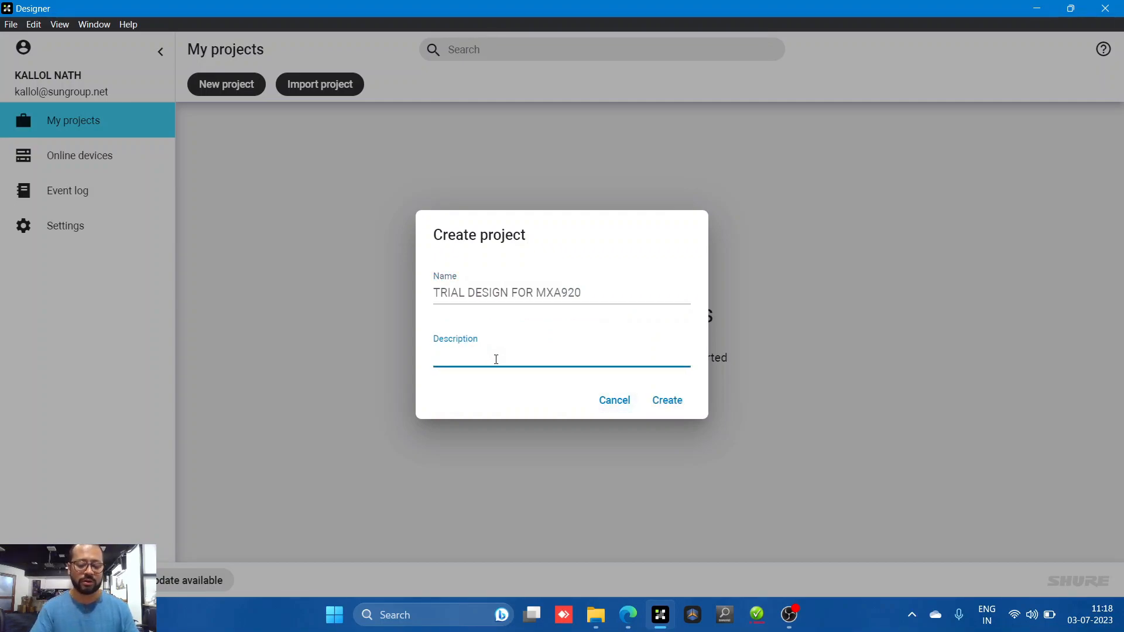
pyautogui.write('ON')
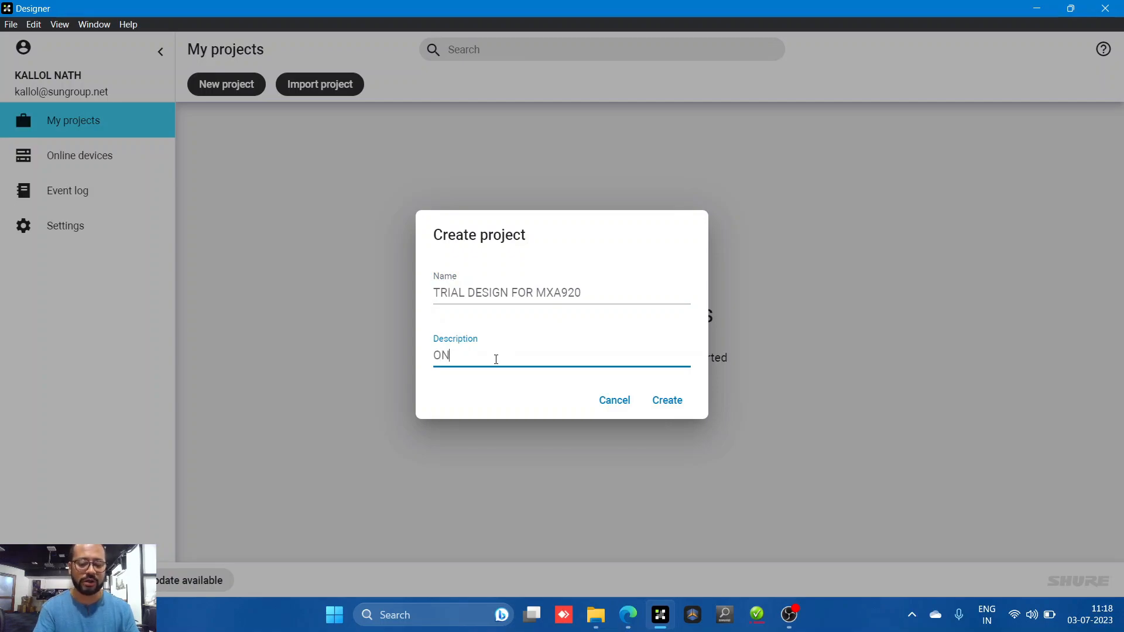
pyautogui.write('LY')
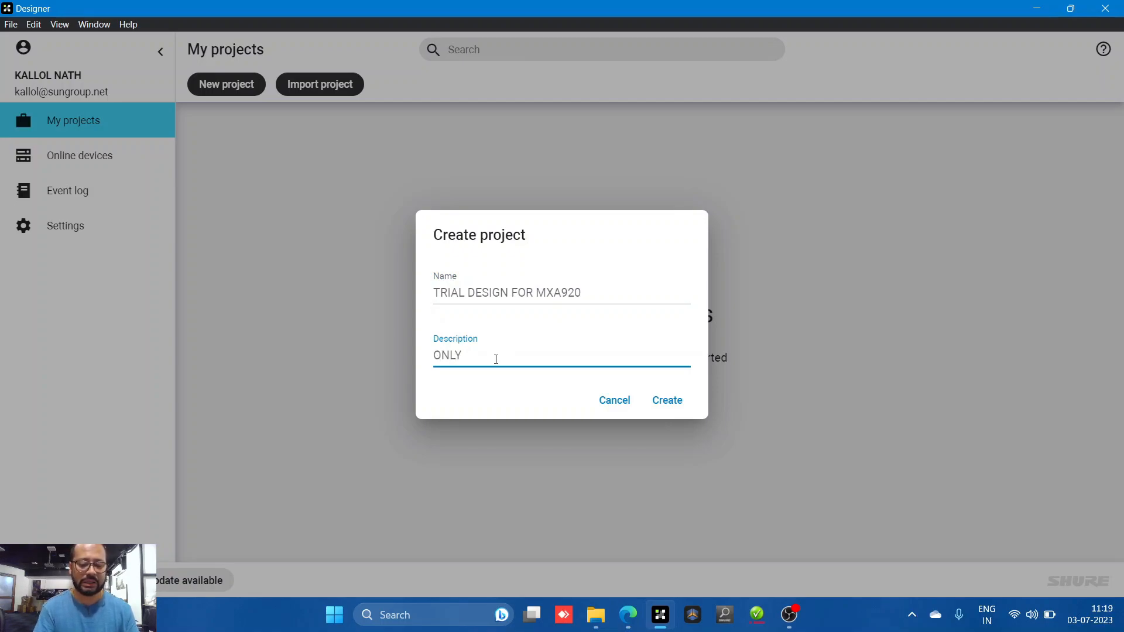
pyautogui.write(' VC')
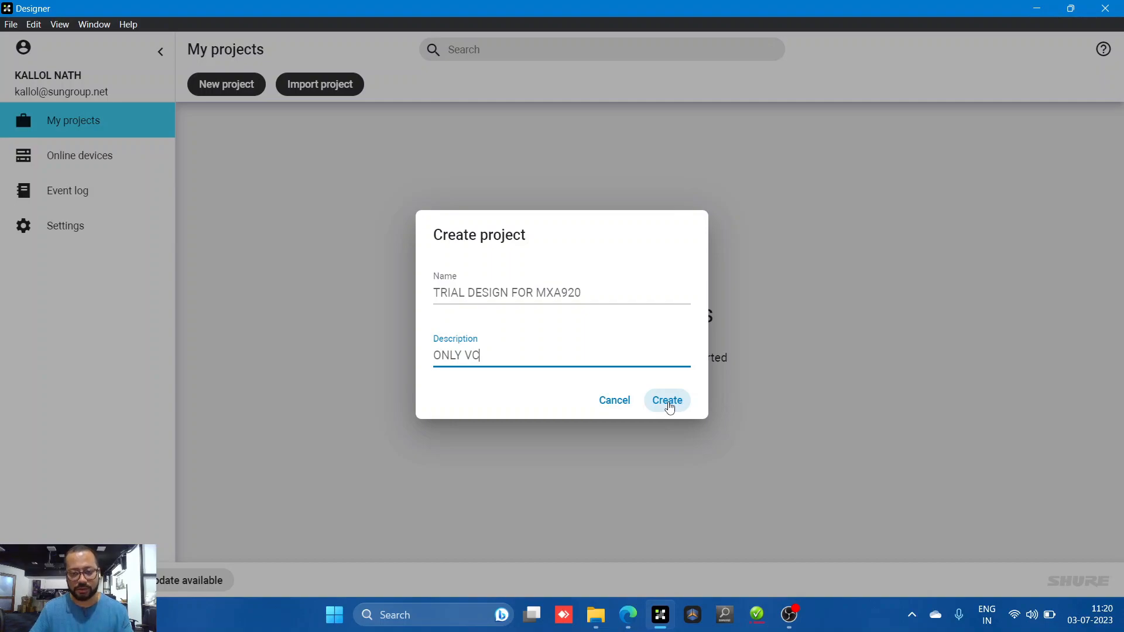
pyautogui.click(669, 406)
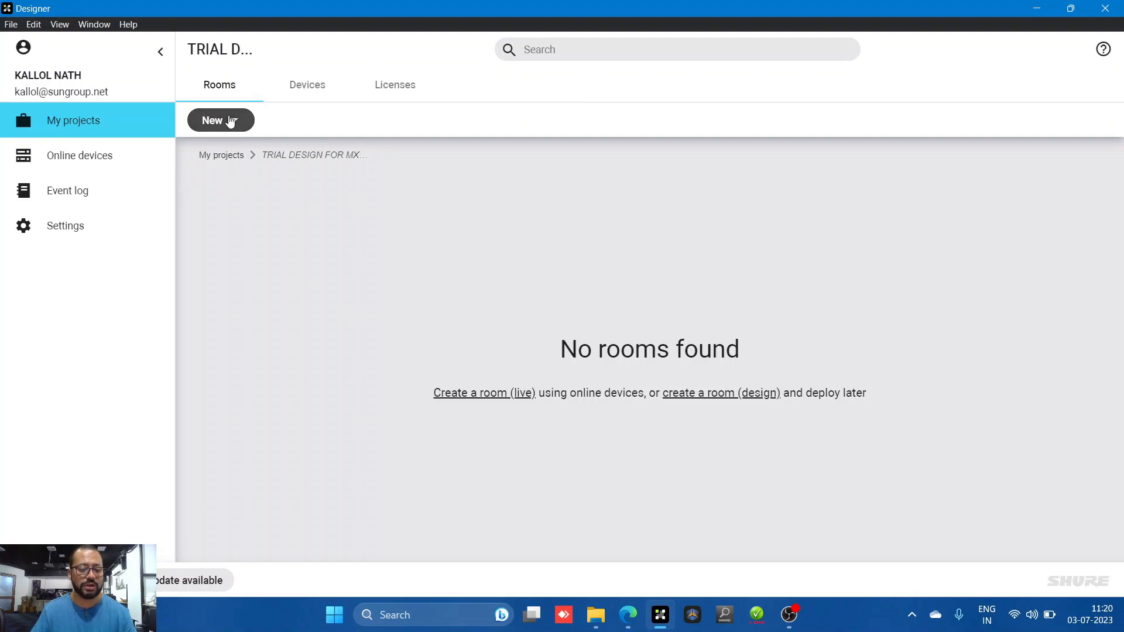
# Step: Create a design room named "SMALL CONFERENCE ROOM" with the description "ONLY VC" in the project
pyautogui.click(231, 120)
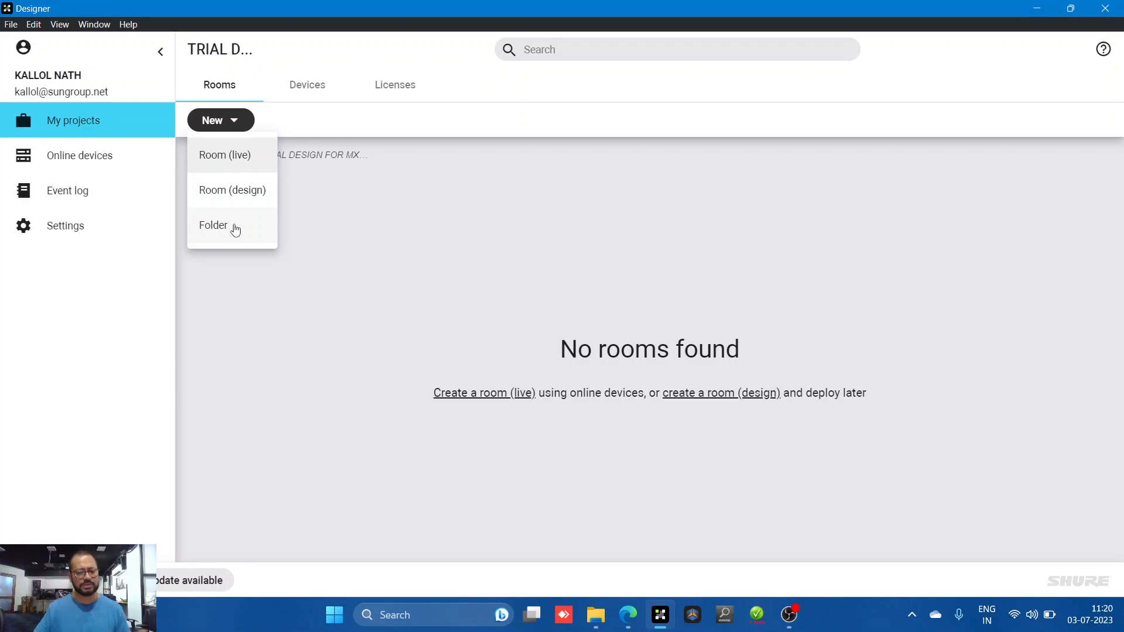
pyautogui.click(237, 190)
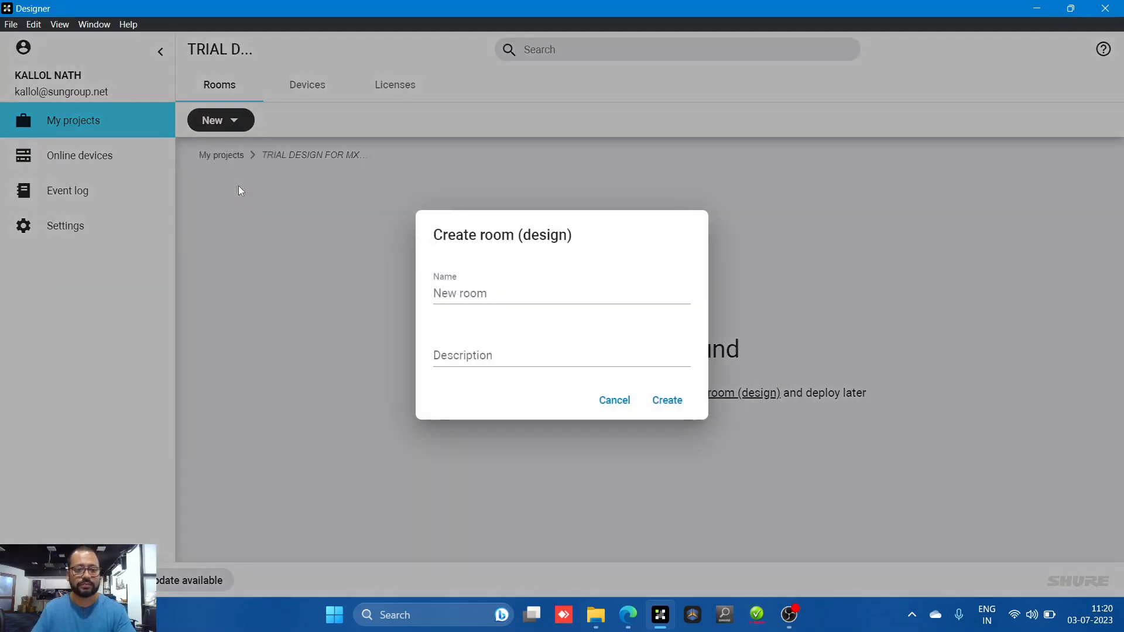
pyautogui.moveTo(515, 293); pyautogui.dragTo(362, 291)
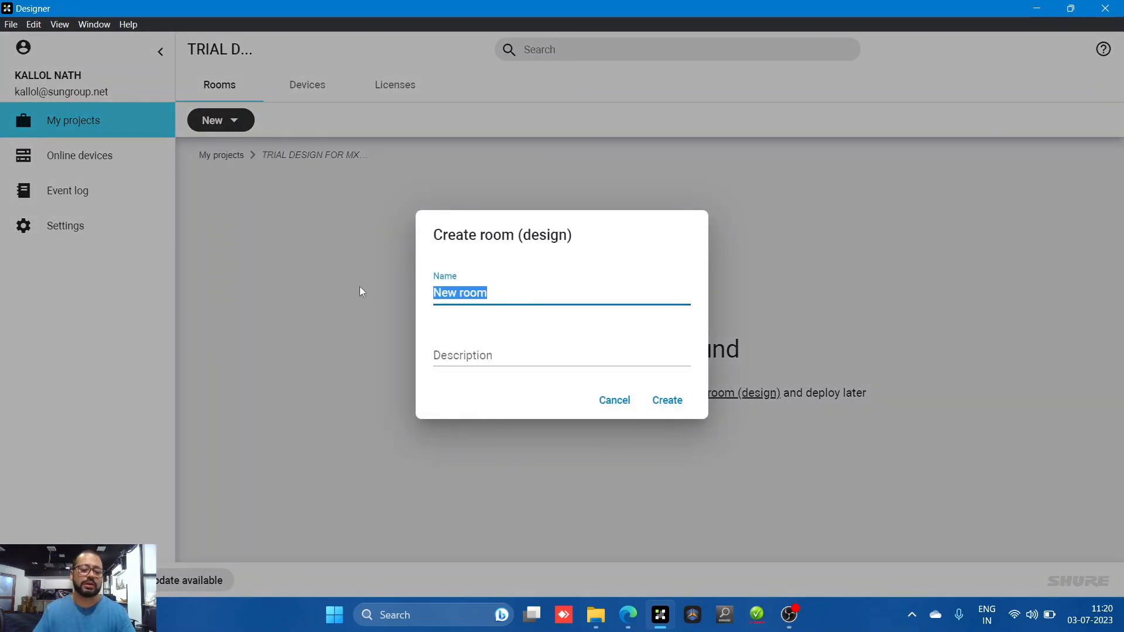
pyautogui.write('SM')
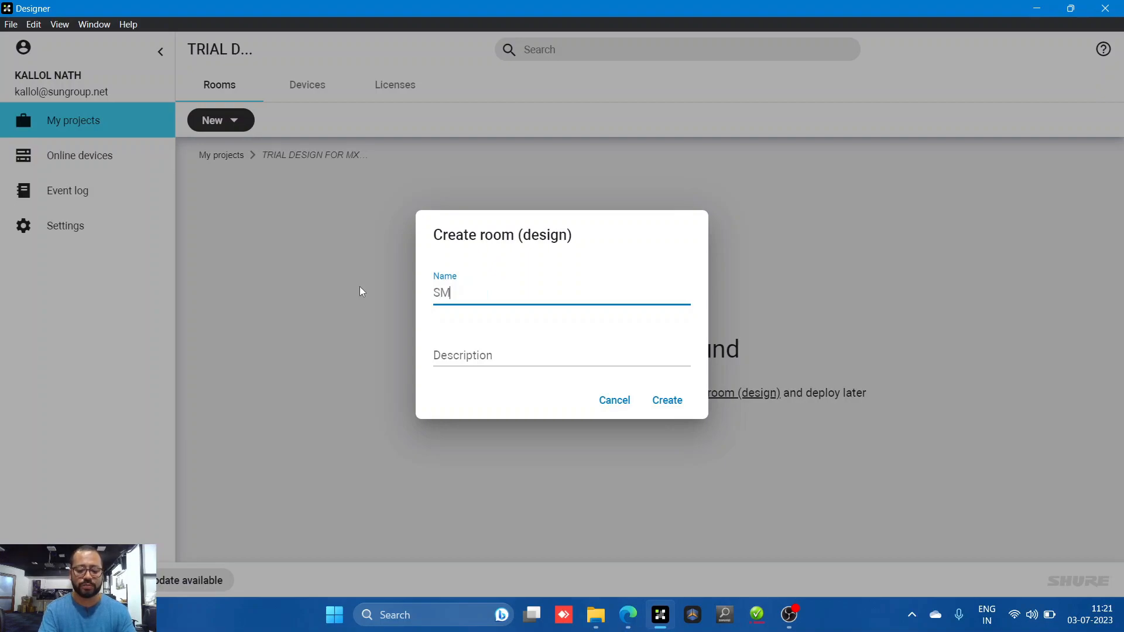
pyautogui.write('ALL CONFERE')
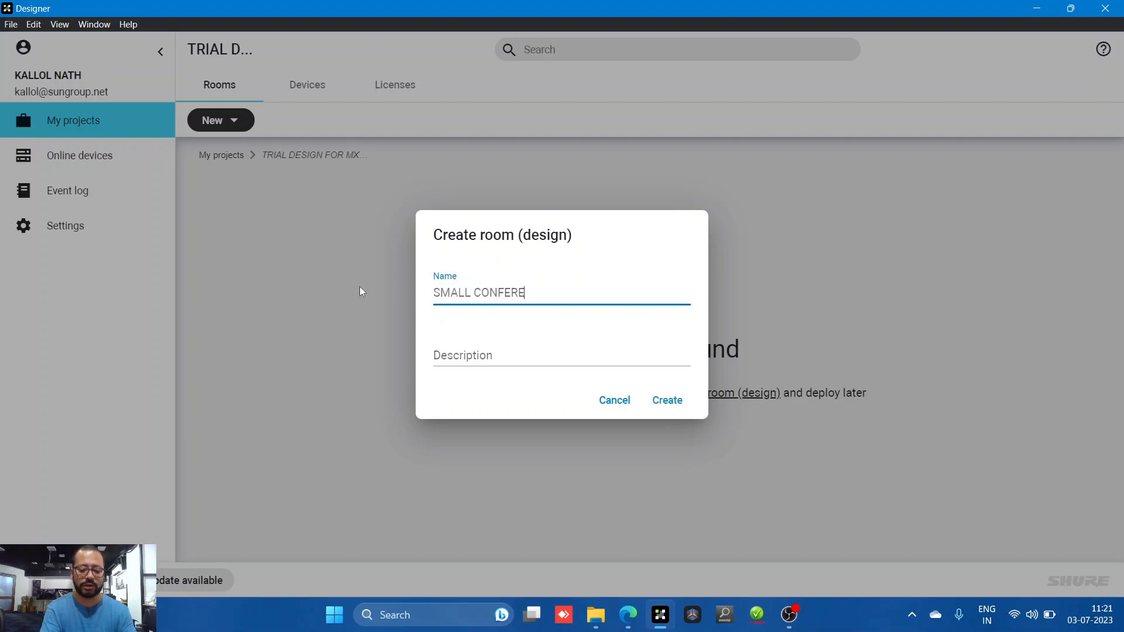
pyautogui.write('NCE ROOM')
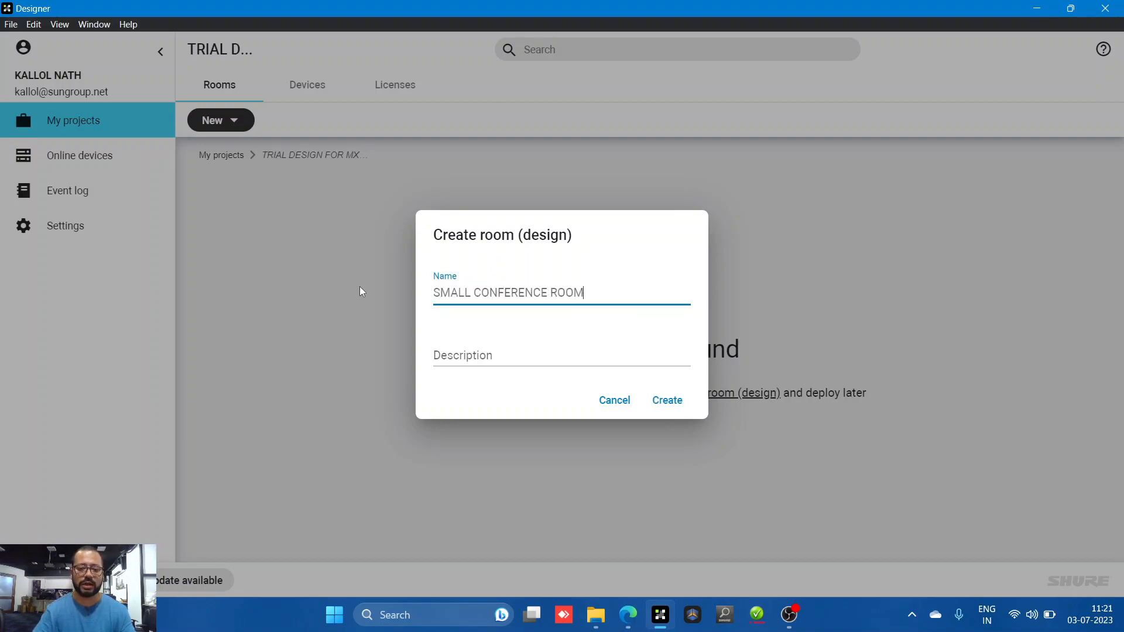
pyautogui.click(482, 353)
pyautogui.write('ONLY VC')
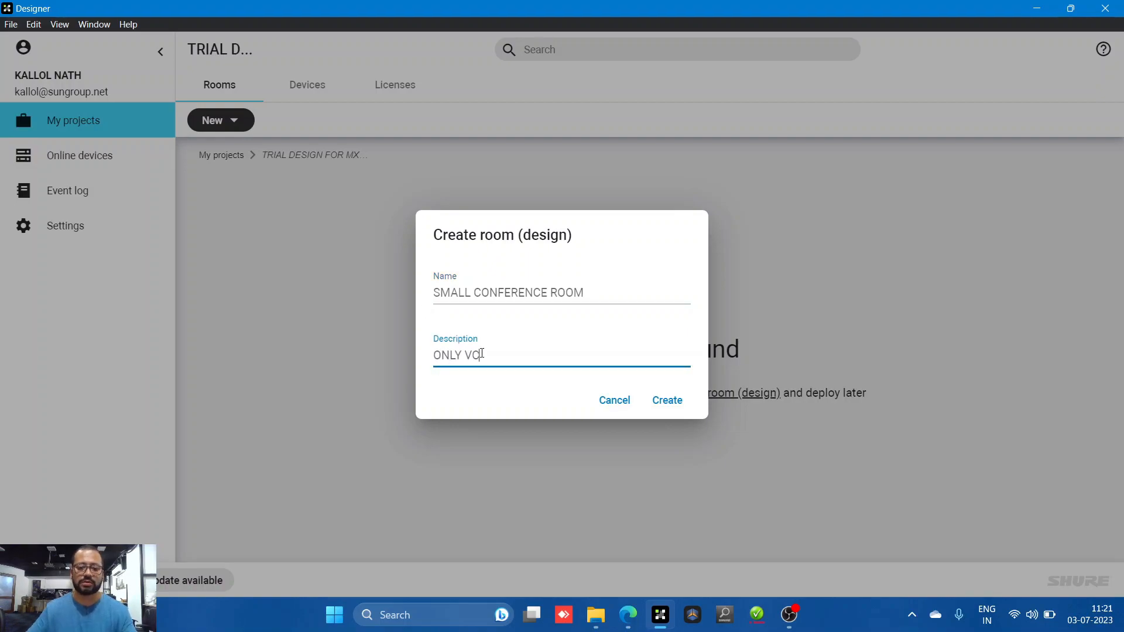
pyautogui.click(670, 410)
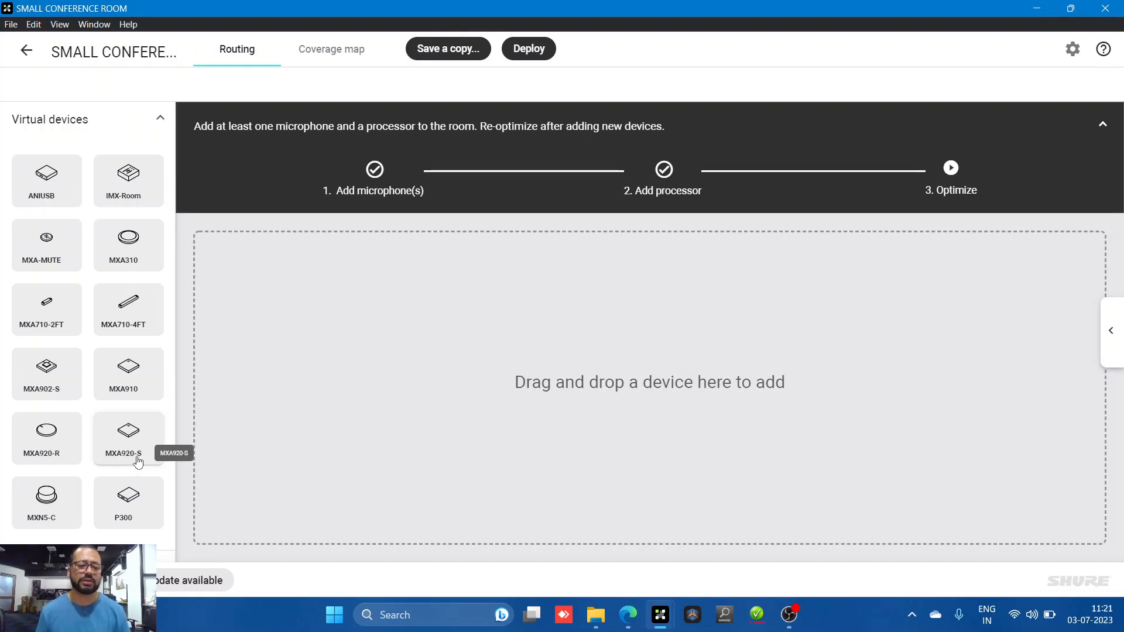
# Step: Add a virtual MXA920-S microphone to the room's routing canvas and move it up and to the left
pyautogui.moveTo(138, 462); pyautogui.dragTo(555, 419)
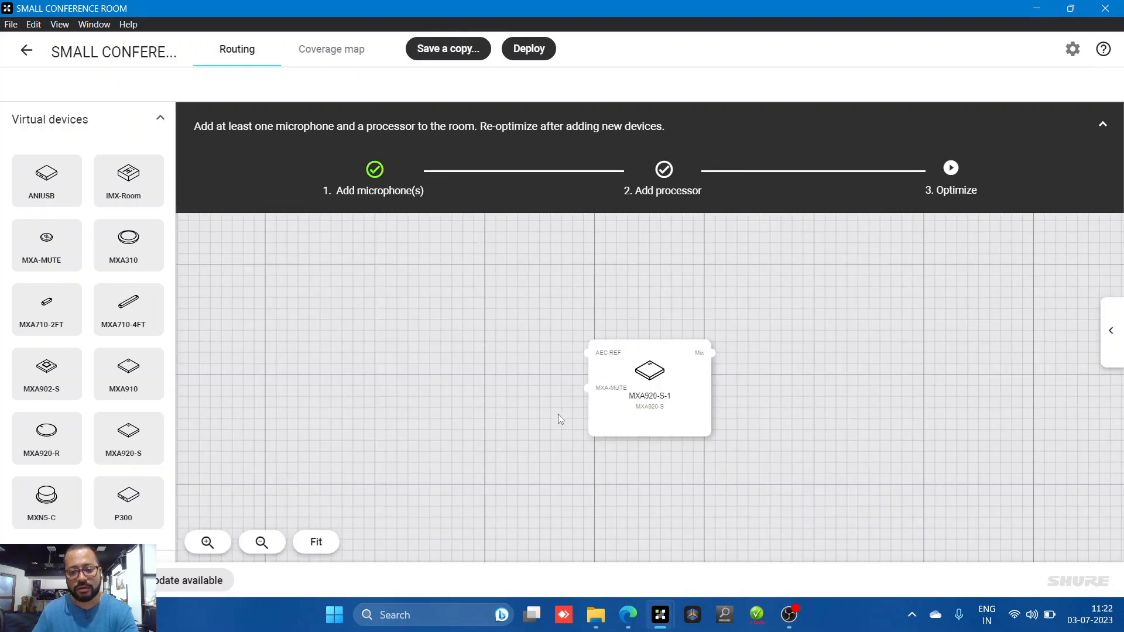
pyautogui.click(582, 367)
pyautogui.moveTo(582, 367); pyautogui.dragTo(551, 331)
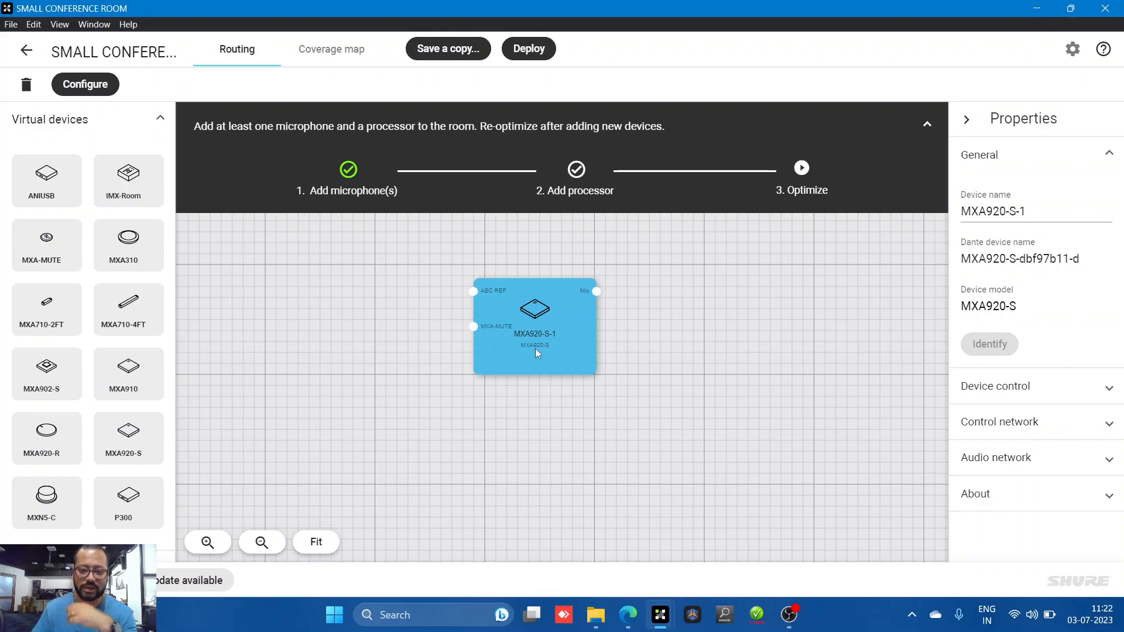
# Step: In the coverage map, place the MXA920-S microphone at the room's centre and set the units to feet
pyautogui.click(337, 53)
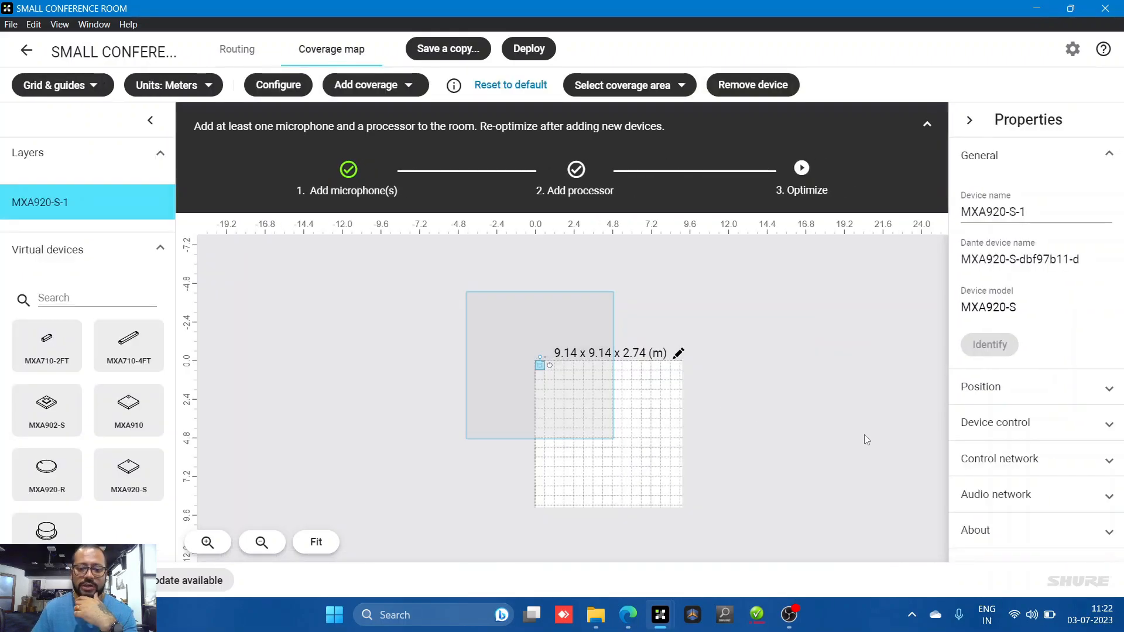
pyautogui.moveTo(540, 366); pyautogui.dragTo(611, 439)
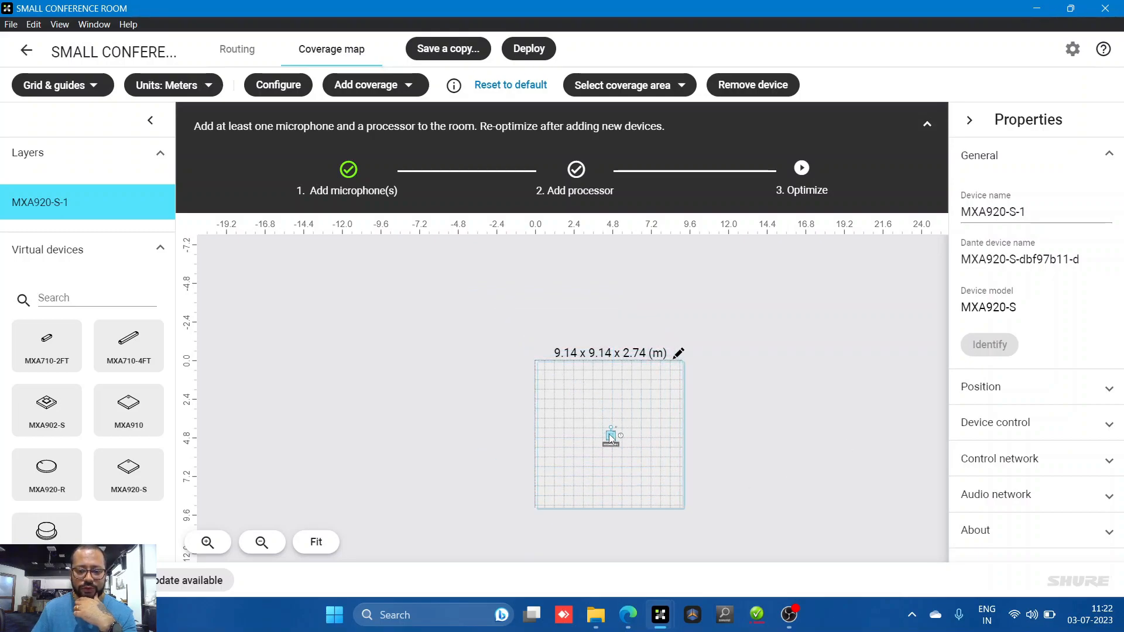
pyautogui.scroll(2, 649, 466)
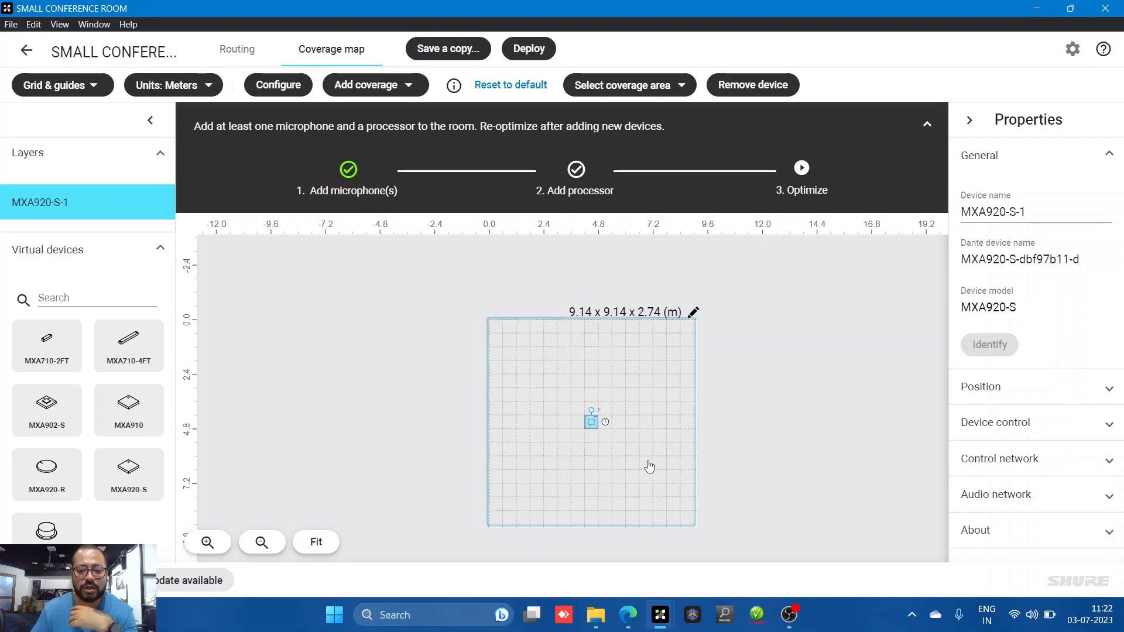
pyautogui.scroll(1, 645, 457)
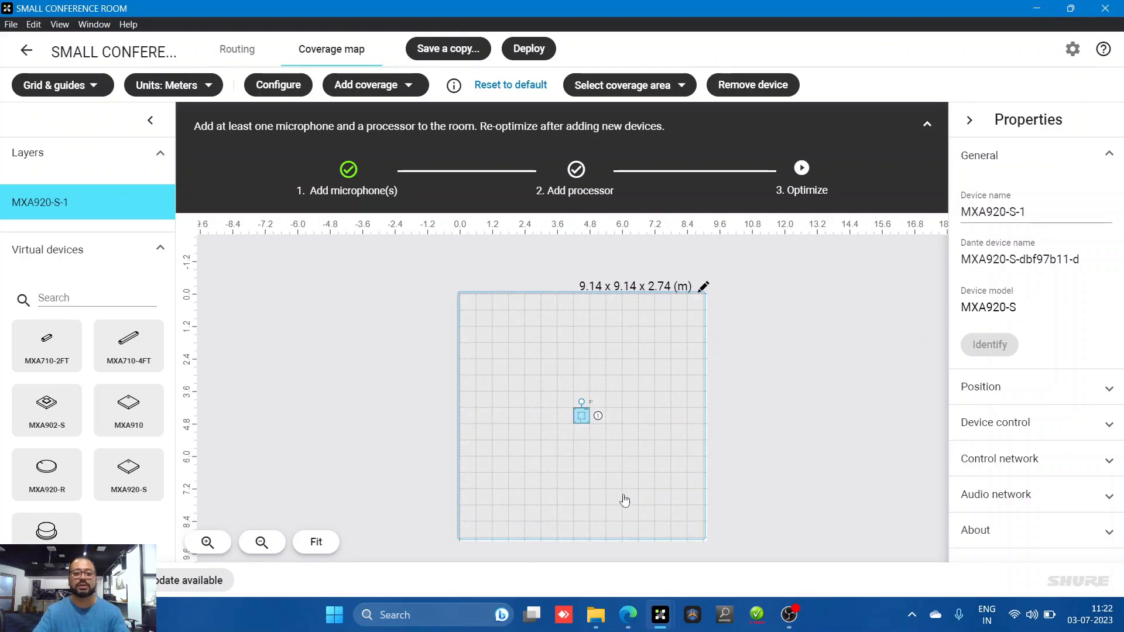
pyautogui.click(198, 88)
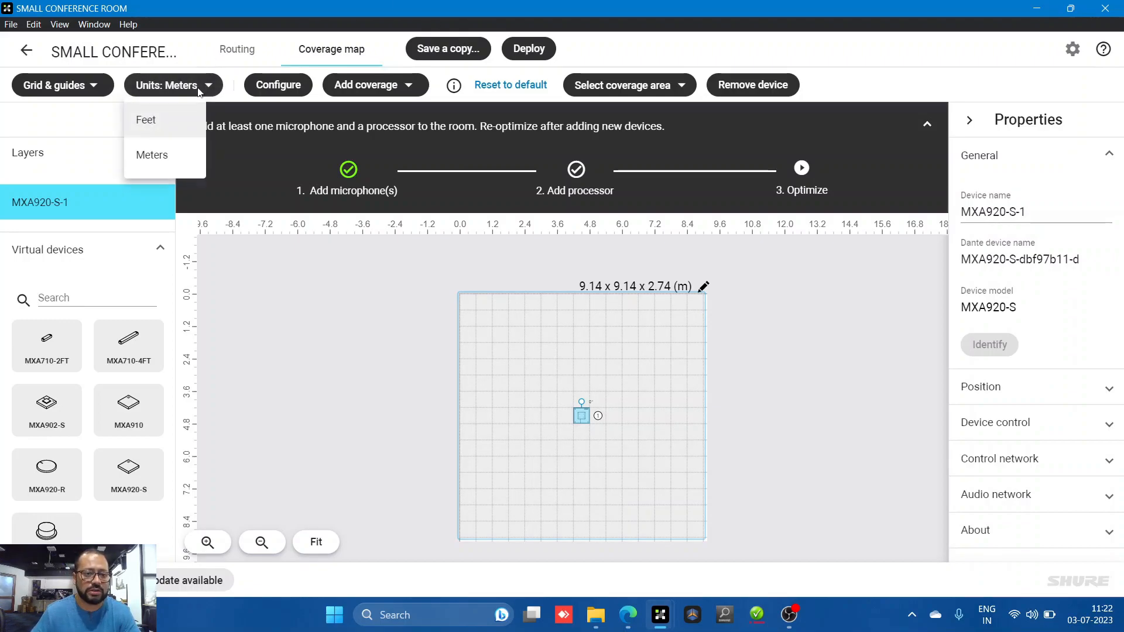
pyautogui.click(146, 120)
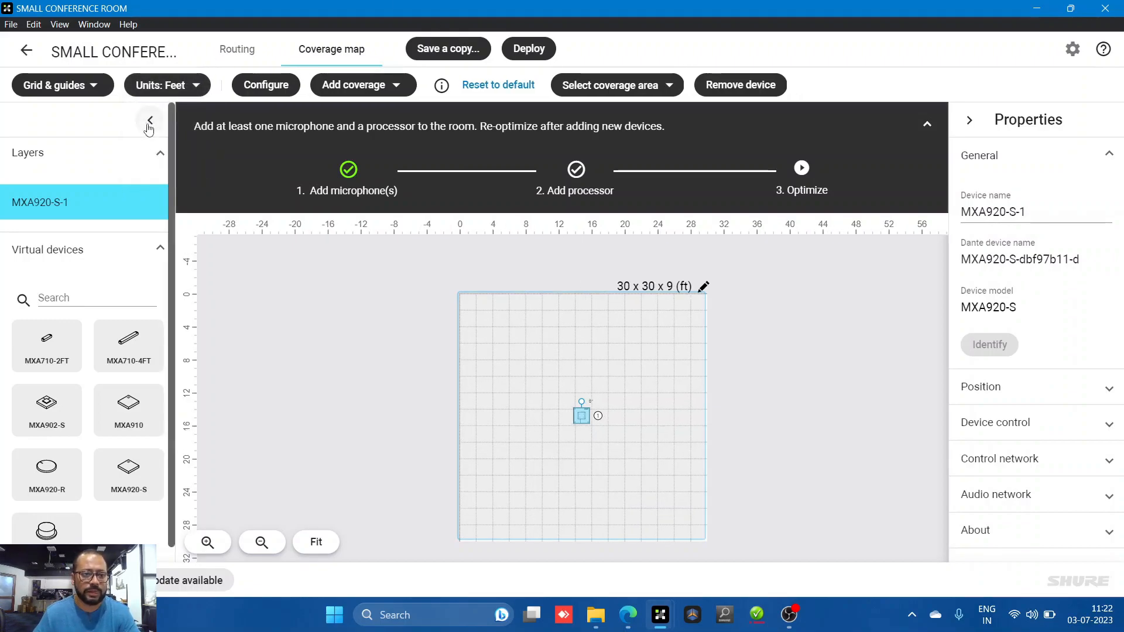
# Step: Hide the coverage map's grid and show it again
pyautogui.click(56, 85)
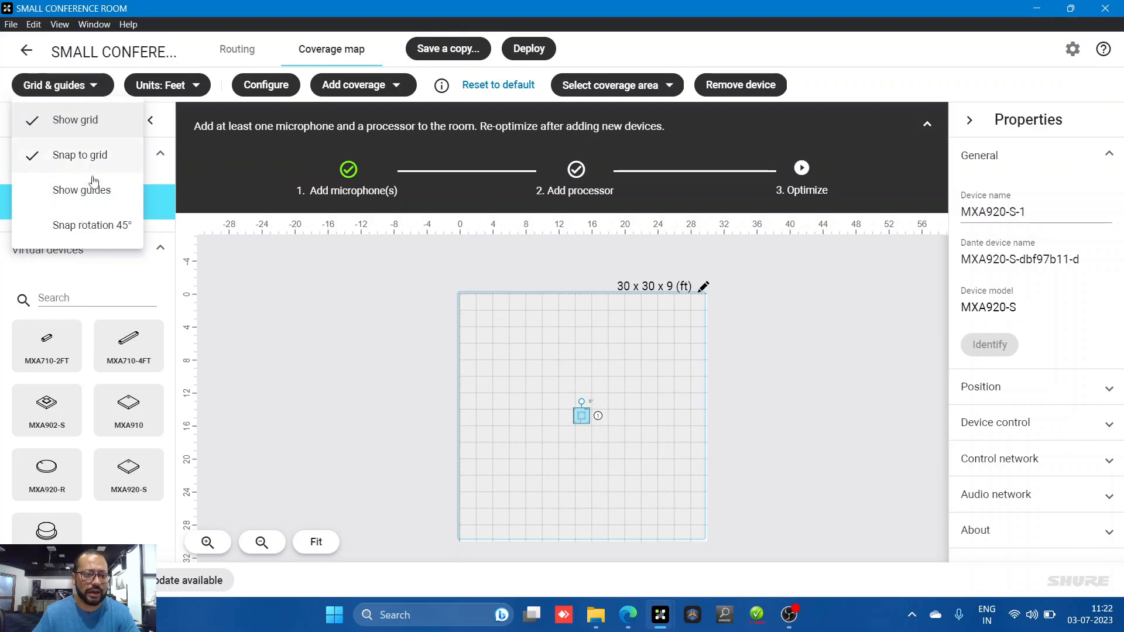
pyautogui.click(78, 123)
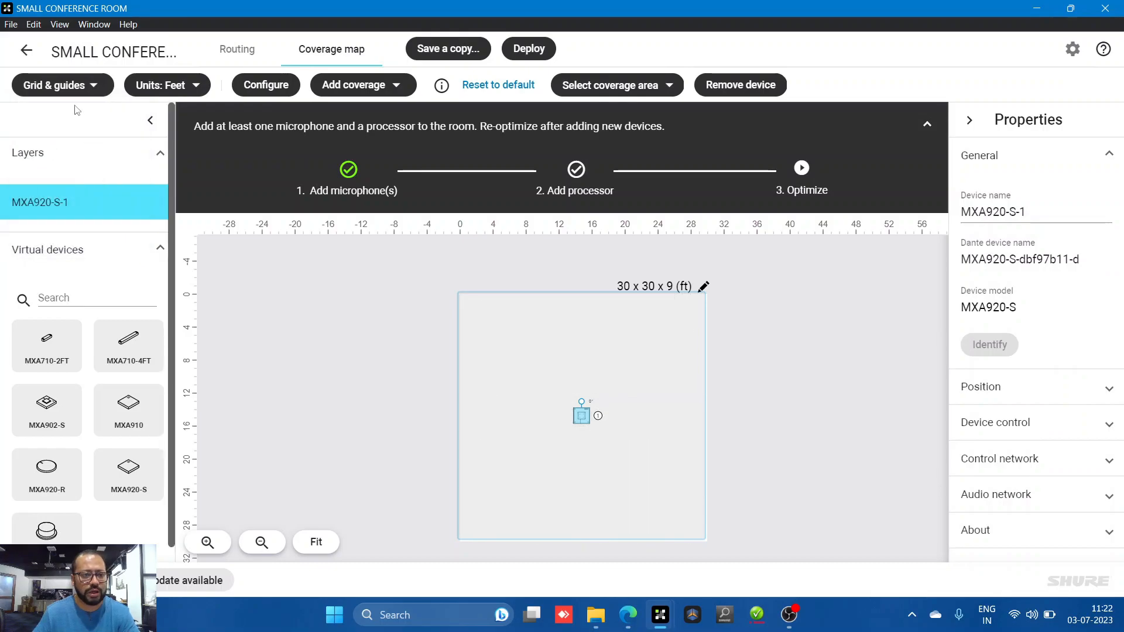
pyautogui.click(56, 85)
pyautogui.click(60, 122)
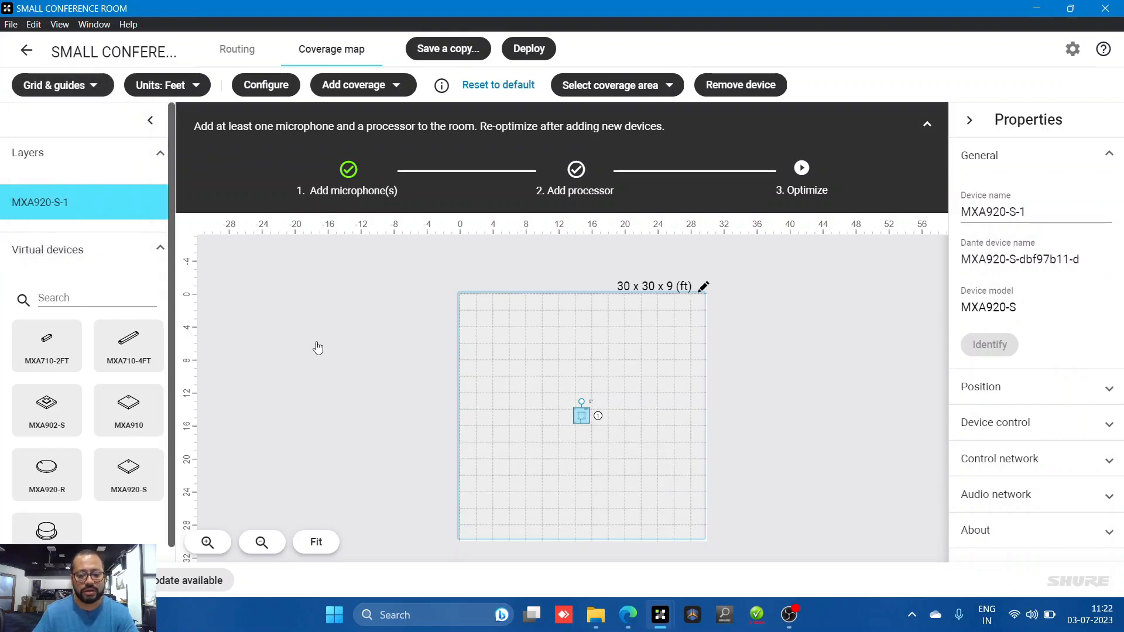
# Step: Move the microphone together with its coverage area to the middle of the room's left wall
pyautogui.scroll(3, 562, 445)
pyautogui.scroll(3, 609, 398)
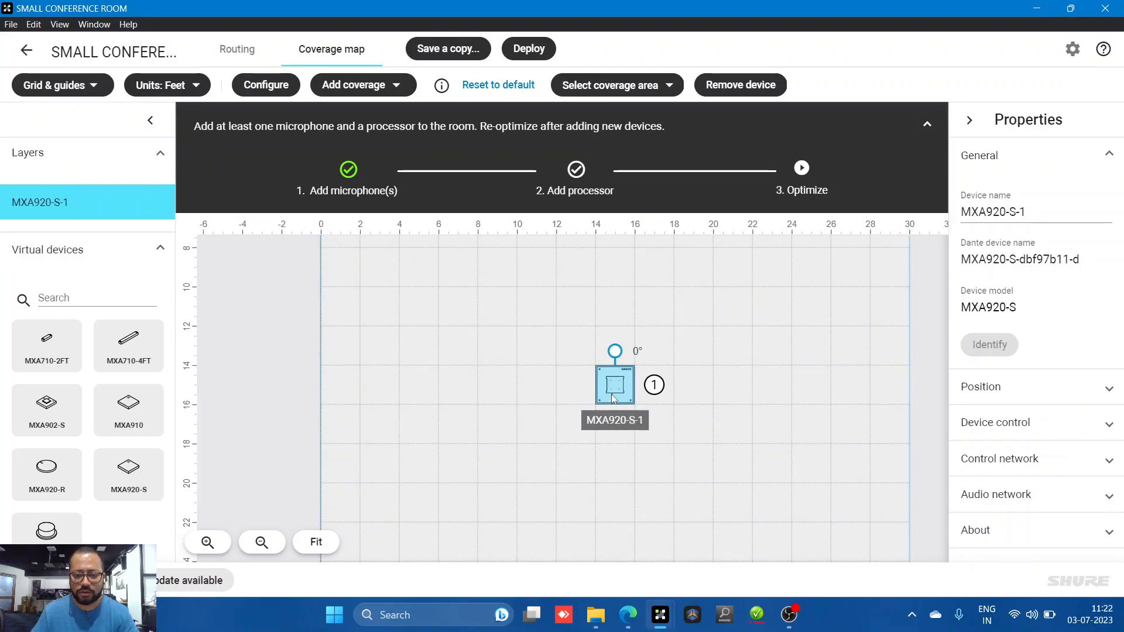
pyautogui.scroll(-3, 506, 434)
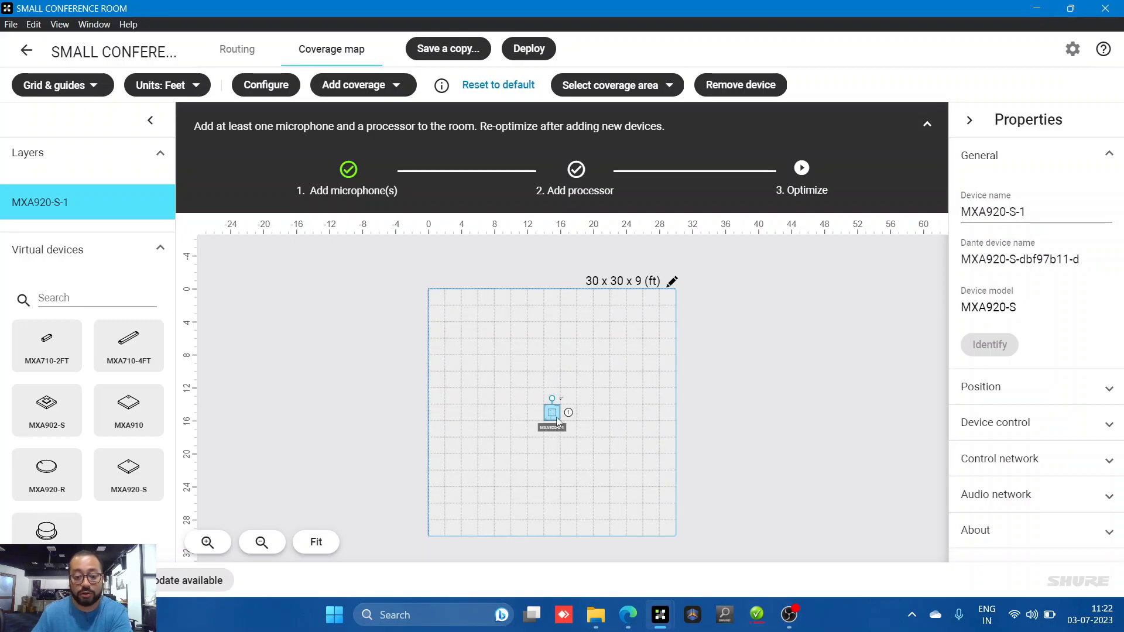
pyautogui.moveTo(556, 420); pyautogui.dragTo(439, 419)
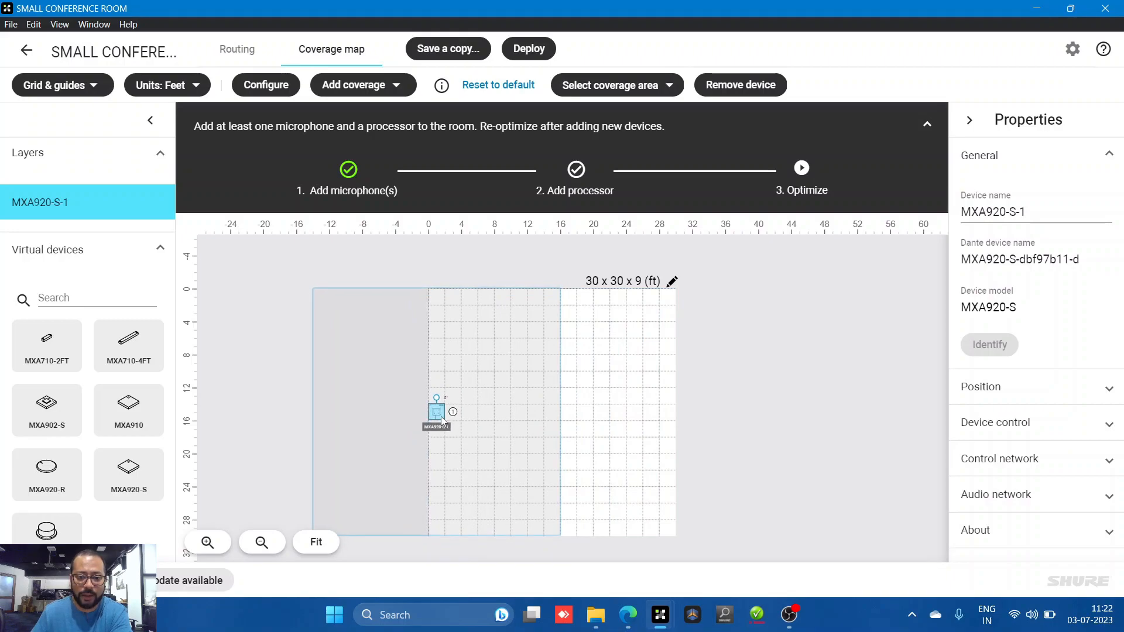
# Step: Shift coverage area 1 about 22 ft to the right and move the microphone to the room's centre
pyautogui.moveTo(502, 440); pyautogui.dragTo(688, 441)
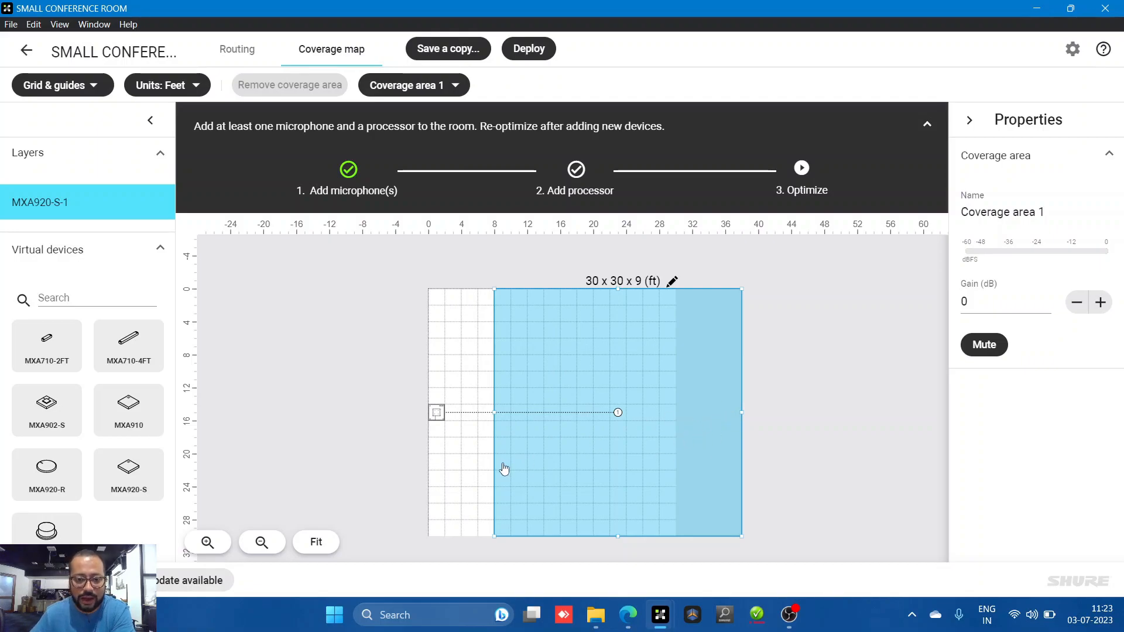
pyautogui.moveTo(438, 416); pyautogui.dragTo(555, 421)
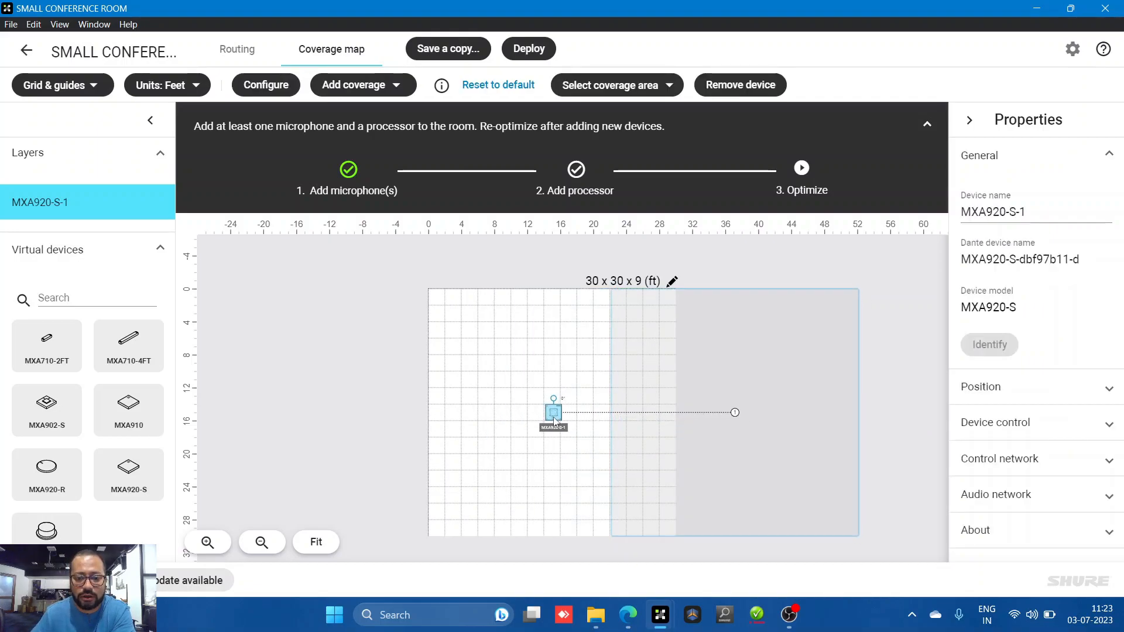
# Step: Move coverage area 1 back over the room so that it covers the whole 30 x 30 ft floor
pyautogui.moveTo(750, 451); pyautogui.dragTo(570, 455)
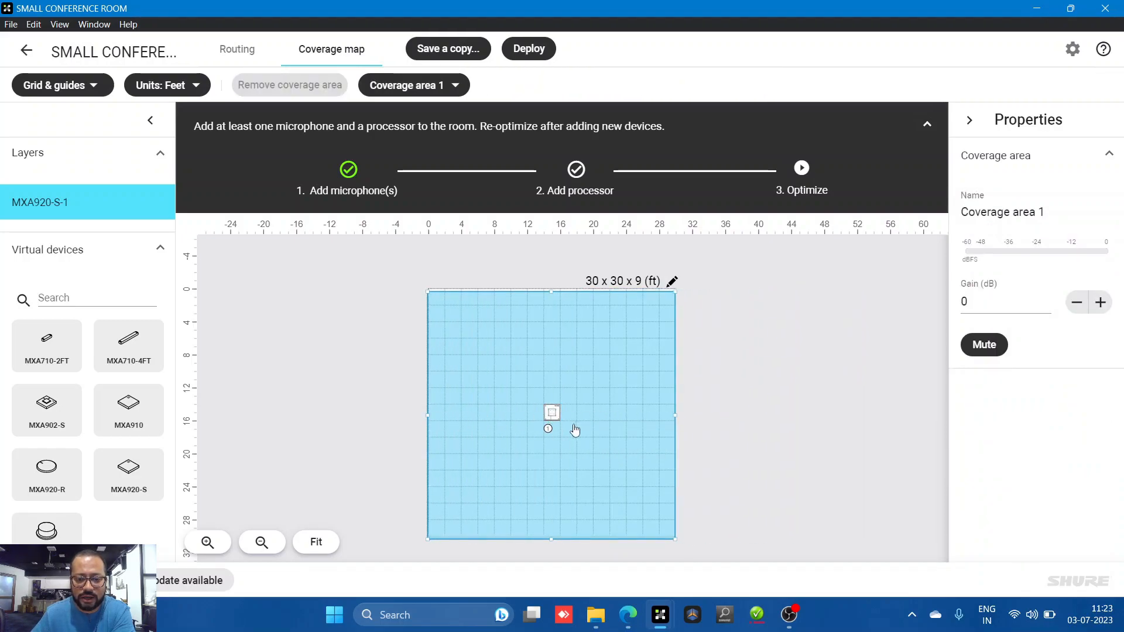
pyautogui.moveTo(643, 454); pyautogui.dragTo(643, 458)
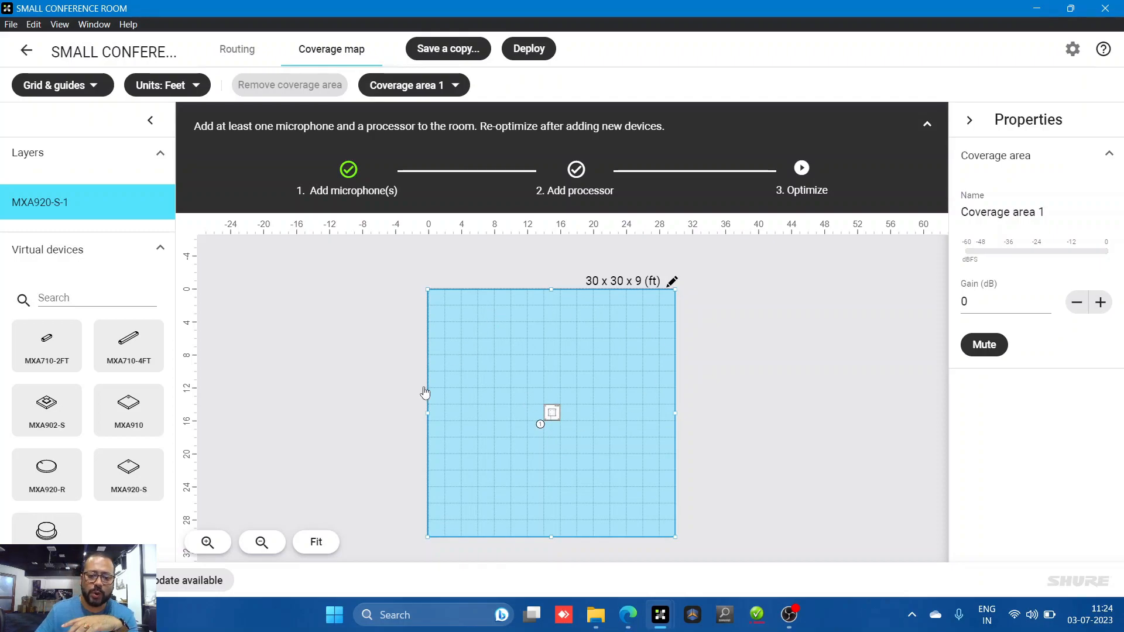
pyautogui.click(552, 420)
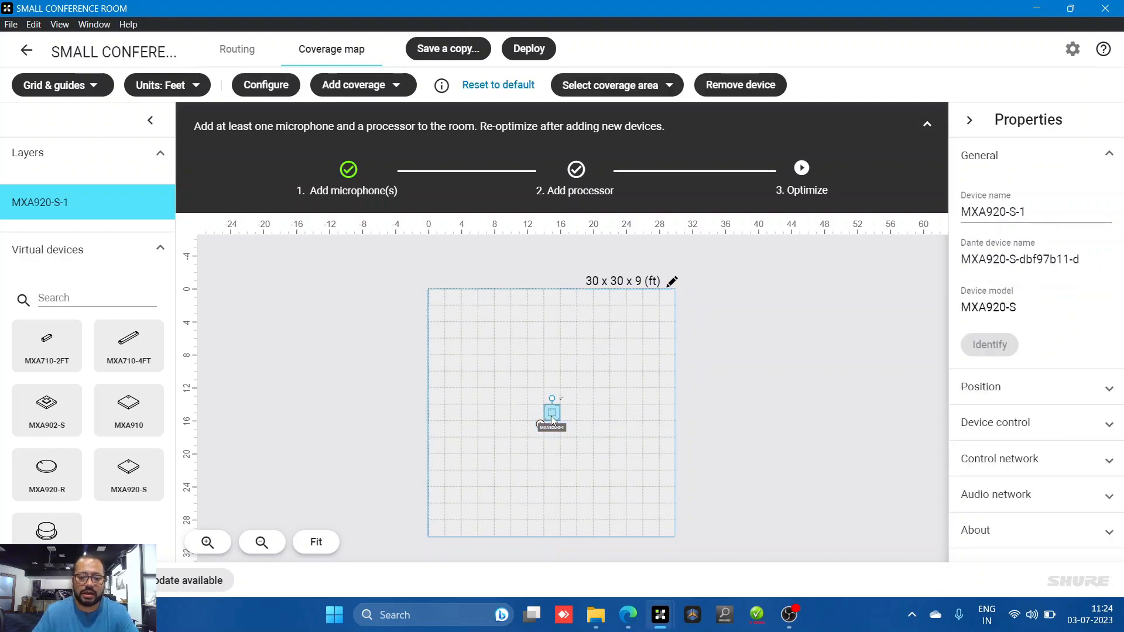
# Step: Resize coverage area 1 to about 22 by 14 ft and place it below the microphone against the room's lower wall
pyautogui.click(593, 386)
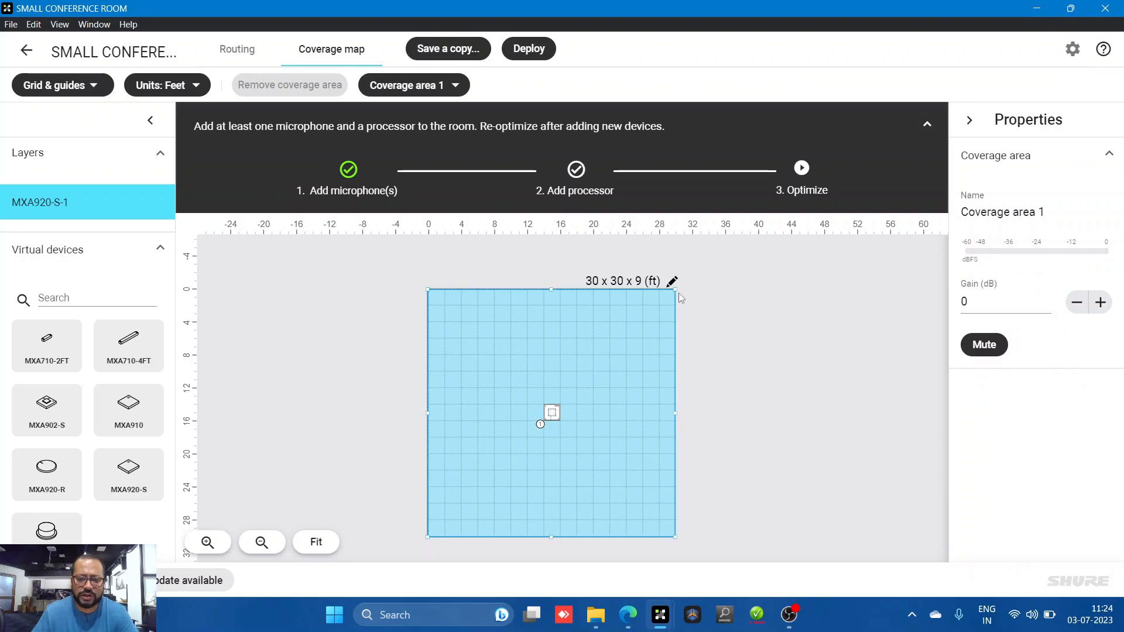
pyautogui.moveTo(676, 289); pyautogui.dragTo(612, 384)
pyautogui.moveTo(562, 515); pyautogui.dragTo(591, 468)
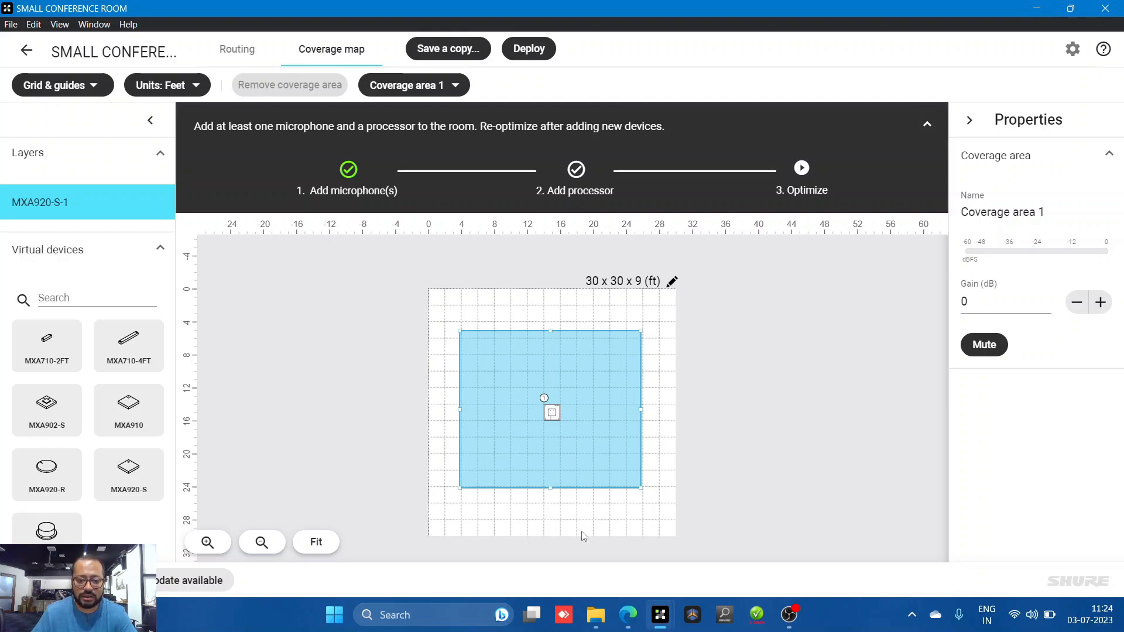
pyautogui.moveTo(607, 434); pyautogui.dragTo(608, 481)
pyautogui.moveTo(552, 379); pyautogui.dragTo(559, 420)
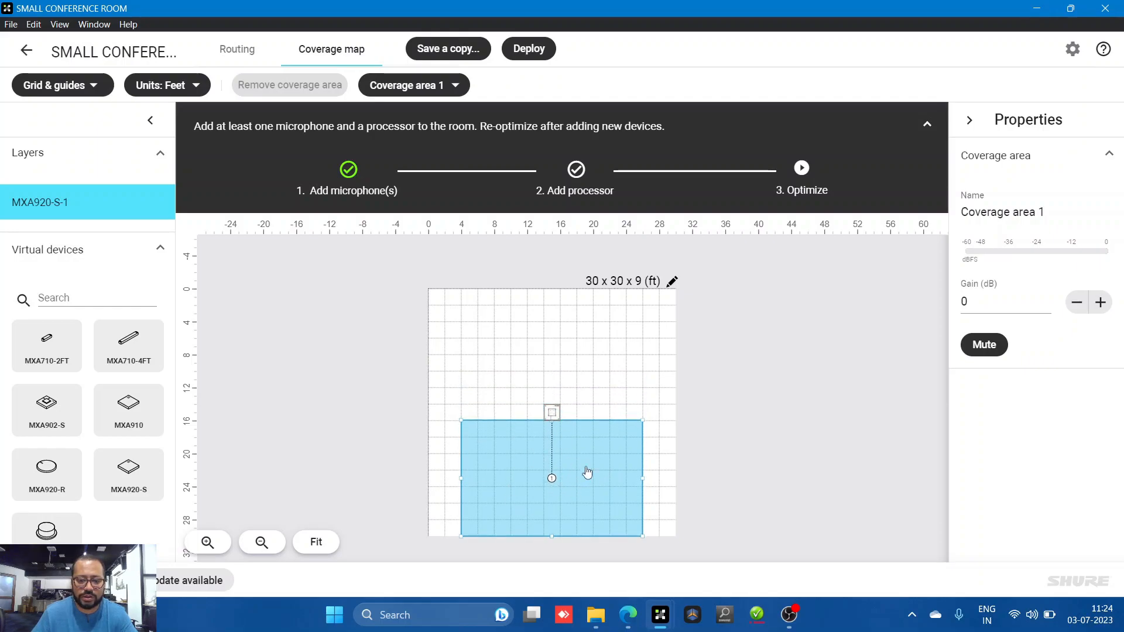
# Step: Add a dynamic coverage area to the MXA920-S and place it in the room above the microphone
pyautogui.click(552, 414)
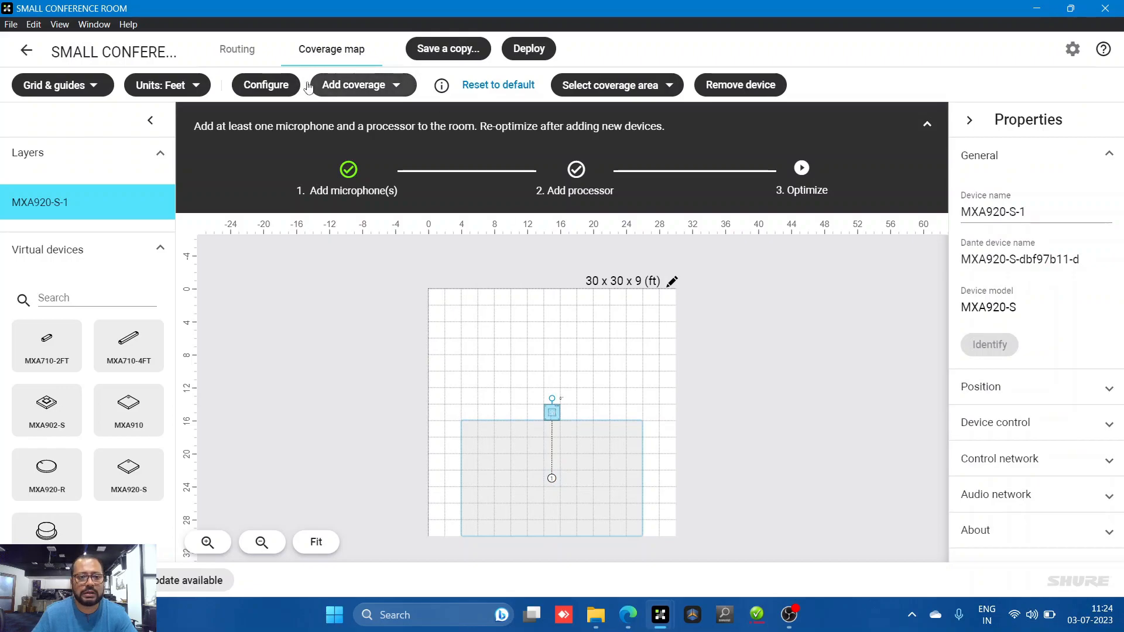
pyautogui.click(354, 87)
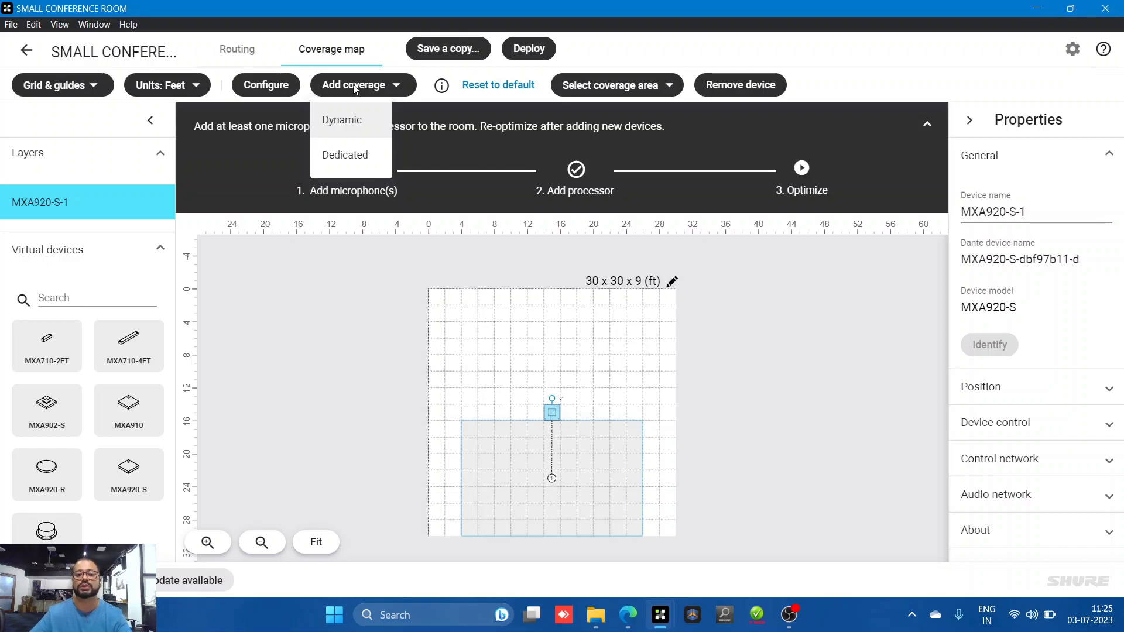
pyautogui.click(354, 130)
pyautogui.moveTo(585, 382); pyautogui.dragTo(551, 365)
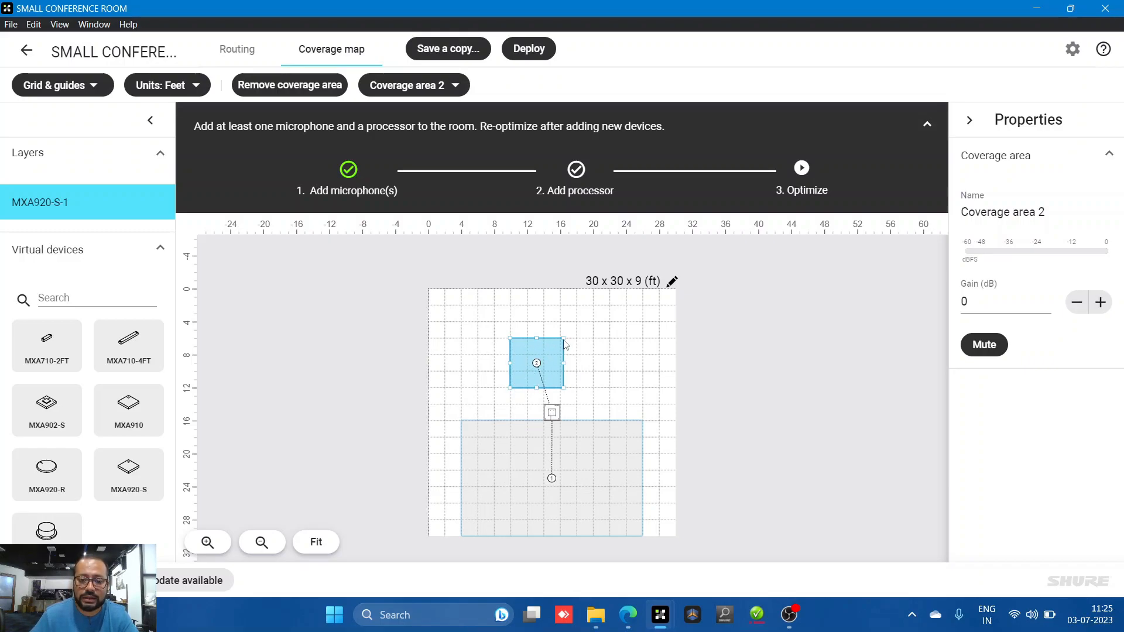
# Step: Resize coverage area 2 to about 10.5 by 6 ft just above the microphone and delete it
pyautogui.moveTo(562, 338); pyautogui.dragTo(966, 16)
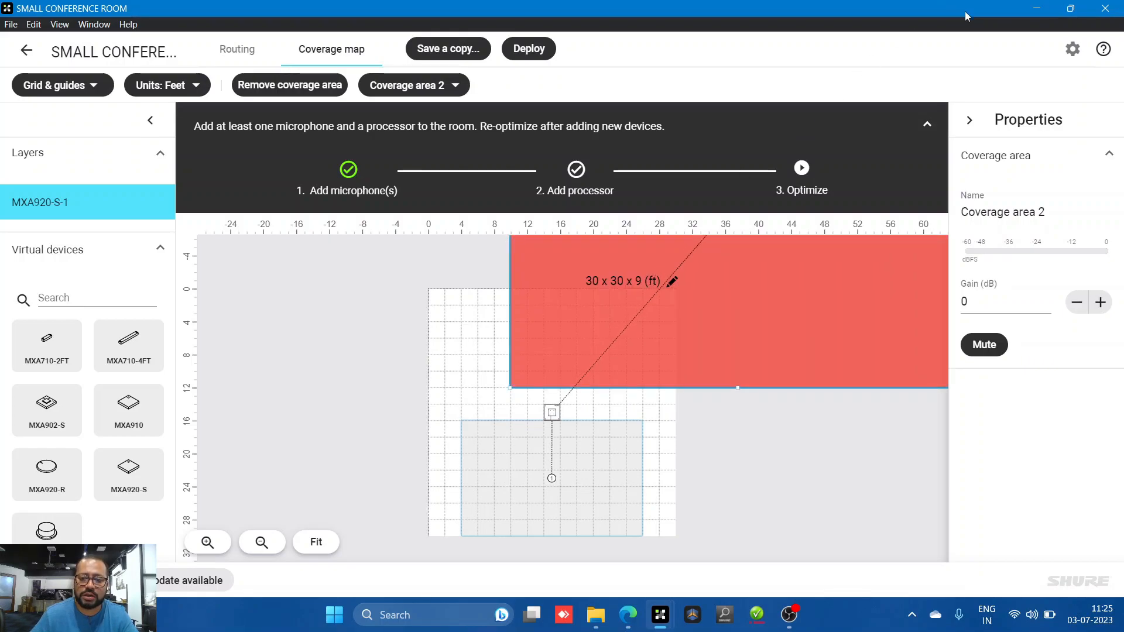
pyautogui.moveTo(966, 16); pyautogui.dragTo(965, 19)
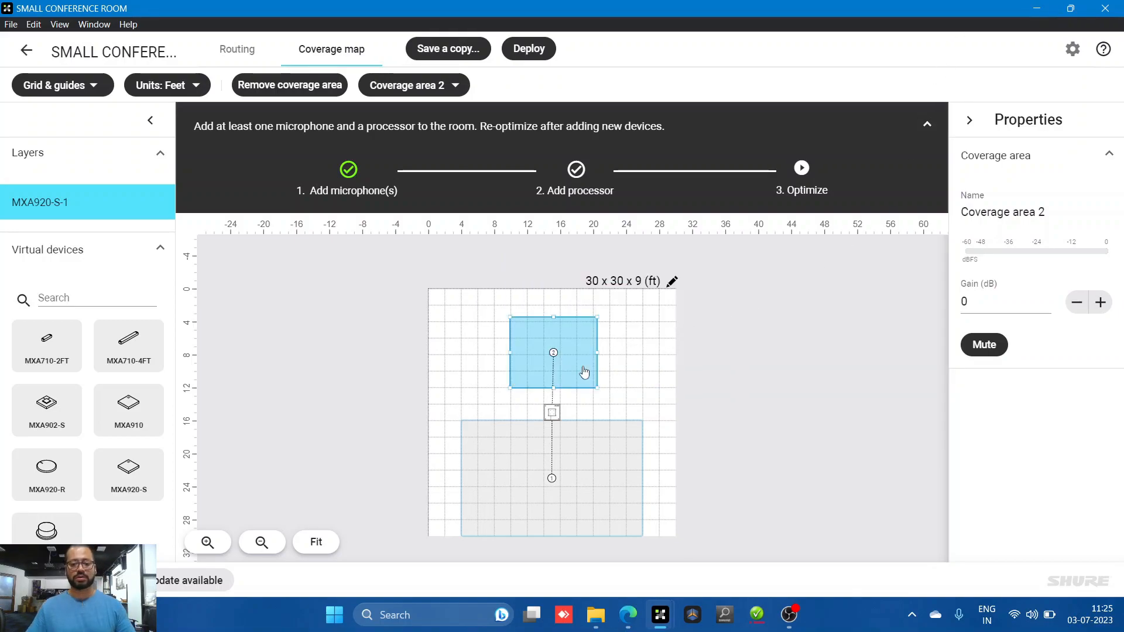
pyautogui.moveTo(583, 371); pyautogui.dragTo(582, 385)
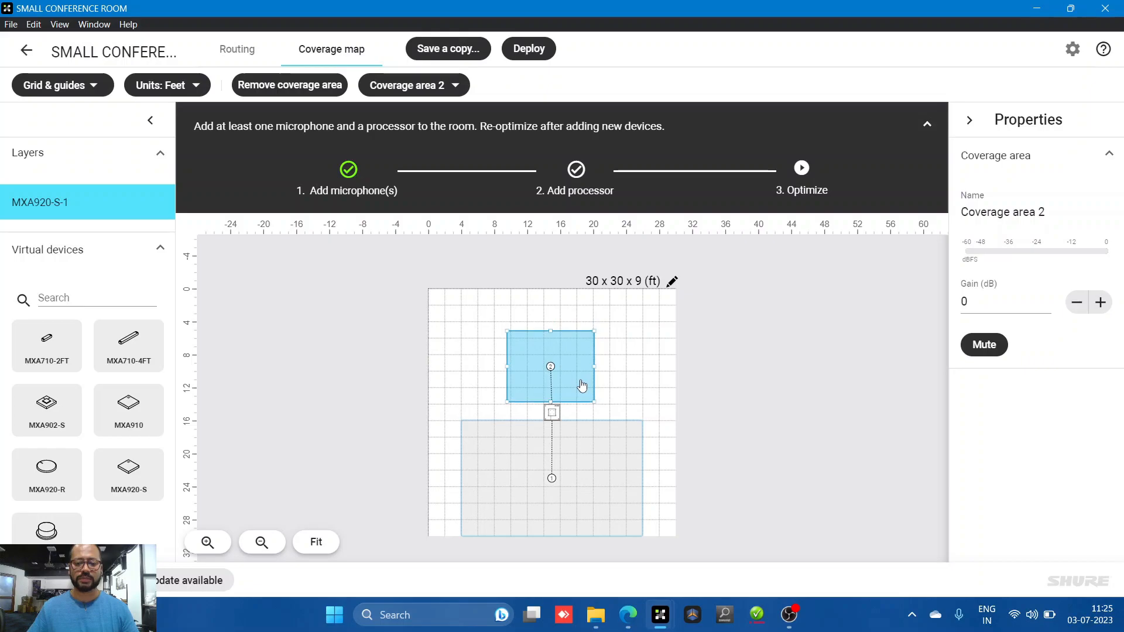
pyautogui.moveTo(551, 331); pyautogui.dragTo(552, 352)
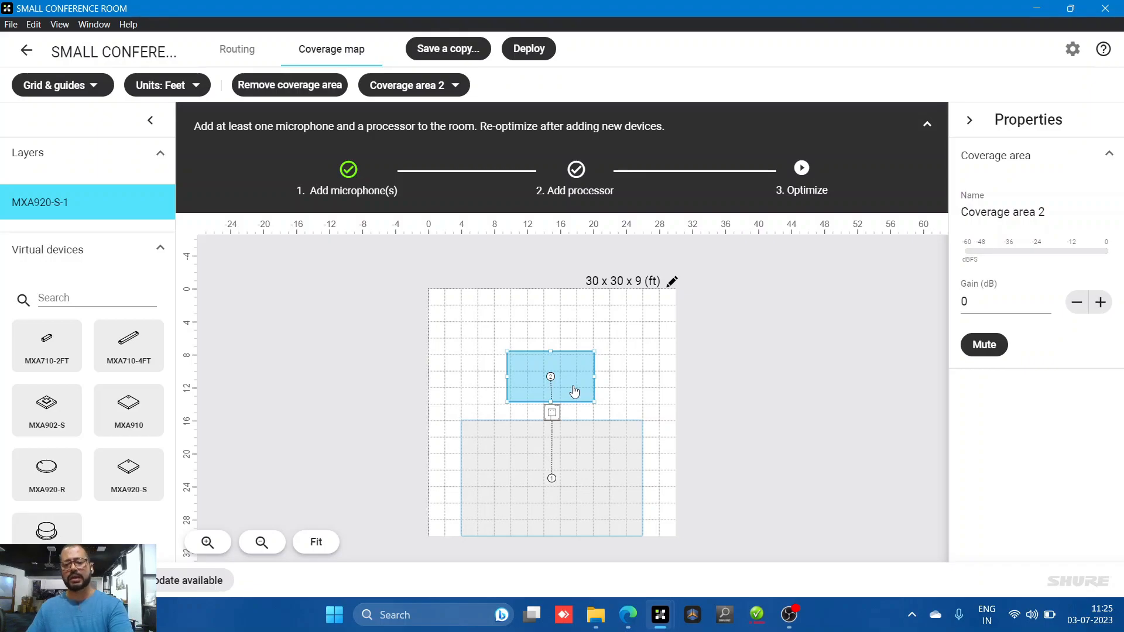
pyautogui.press('Delete')
# Step: Add a dedicated coverage area and place it above coverage area 1, left edge at about 4 ft and top edge at about 8 ft
pyautogui.click(354, 85)
pyautogui.click(353, 156)
pyautogui.click(561, 366)
pyautogui.moveTo(561, 365); pyautogui.dragTo(561, 370)
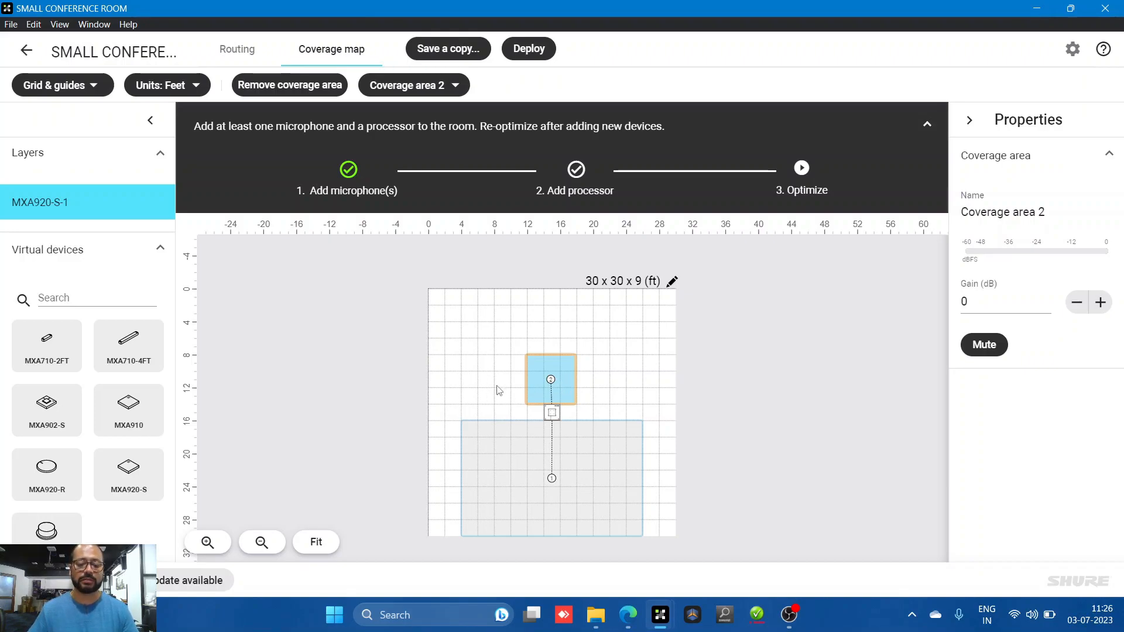
pyautogui.moveTo(569, 387); pyautogui.dragTo(504, 386)
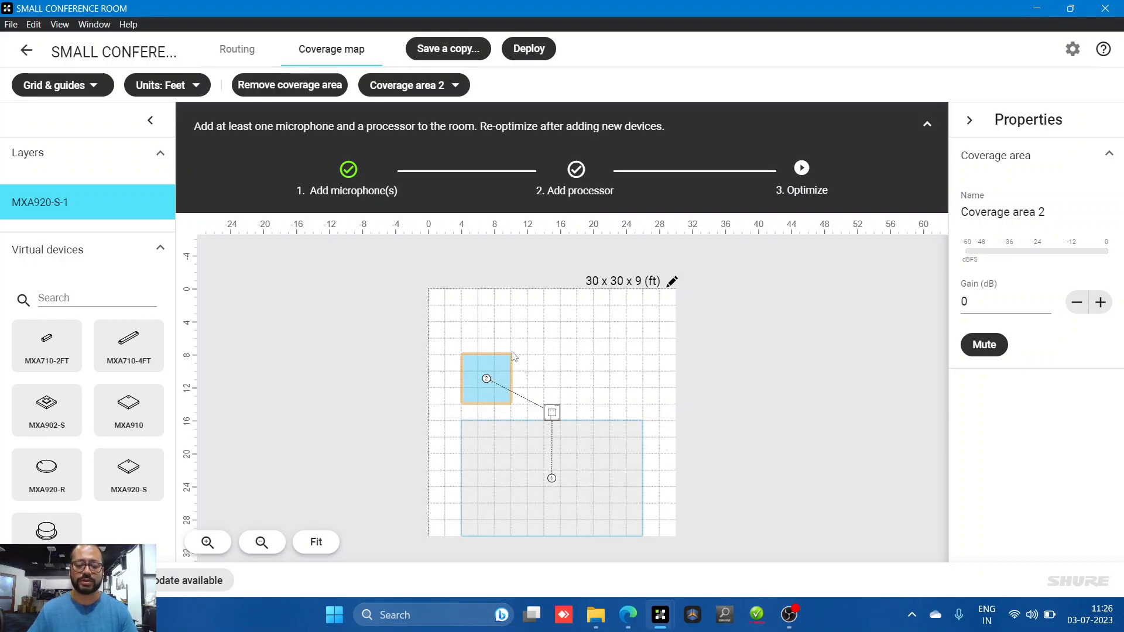
# Step: Add a dynamic coverage area of about 10 by 6 ft right of the microphone, level with the dedicated area and right-aligned with coverage area 1
pyautogui.scroll(2, 551, 392)
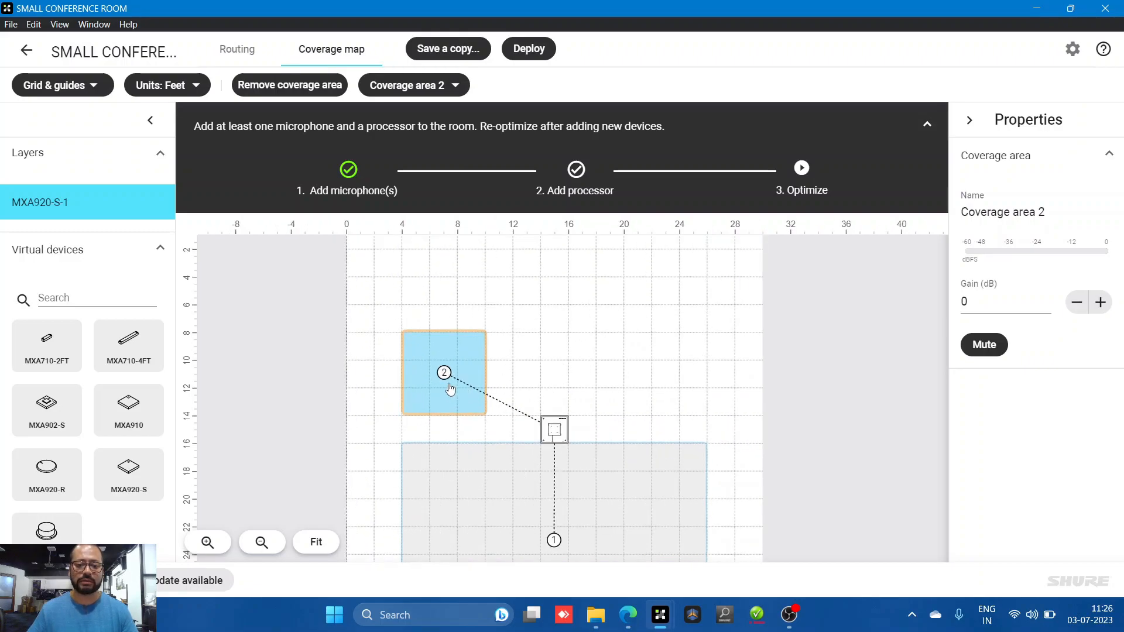
pyautogui.scroll(-1, 448, 381)
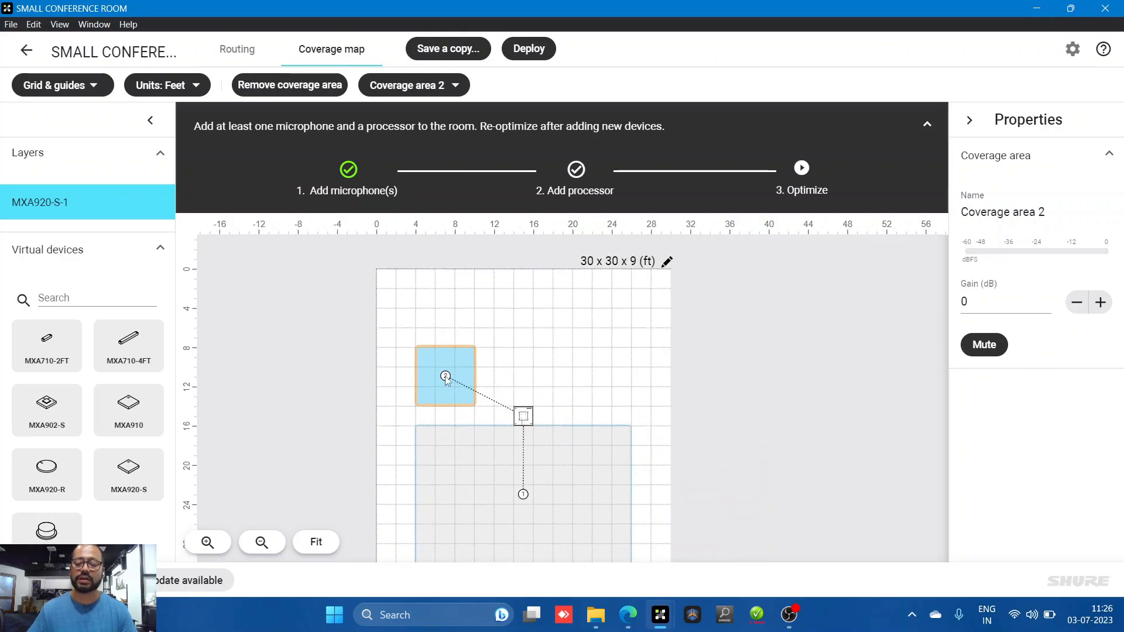
pyautogui.click(524, 417)
pyautogui.click(363, 85)
pyautogui.click(369, 138)
pyautogui.moveTo(560, 382); pyautogui.dragTo(535, 382)
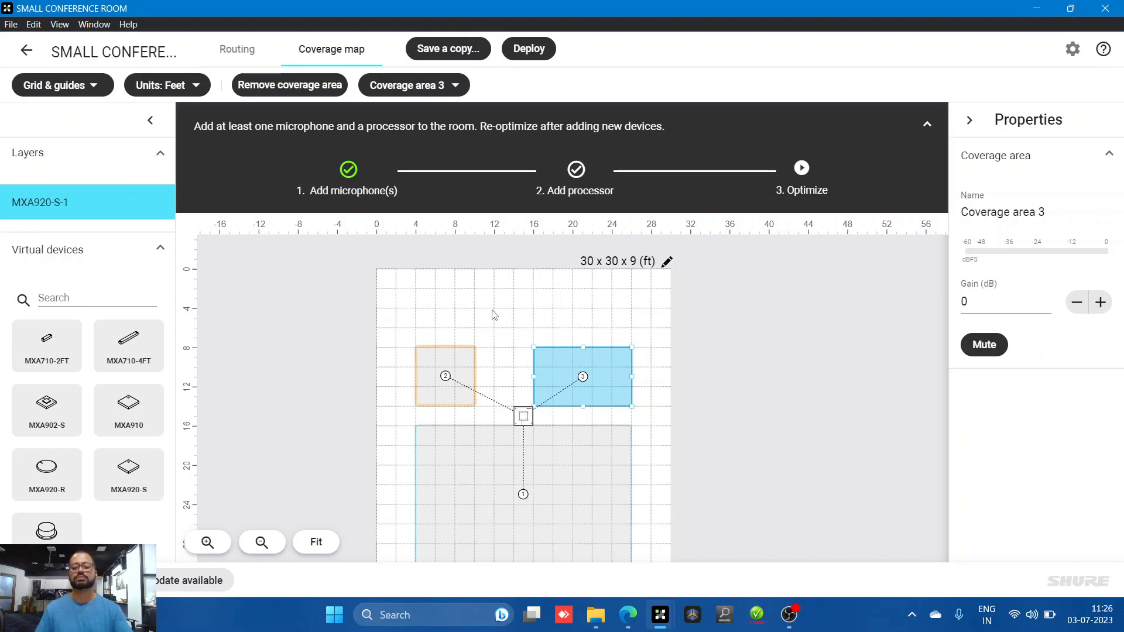
# Step: Move the microphone with its three coverage areas about 4 ft towards the upper wall and select each area to check it
pyautogui.scroll(-1, 489, 316)
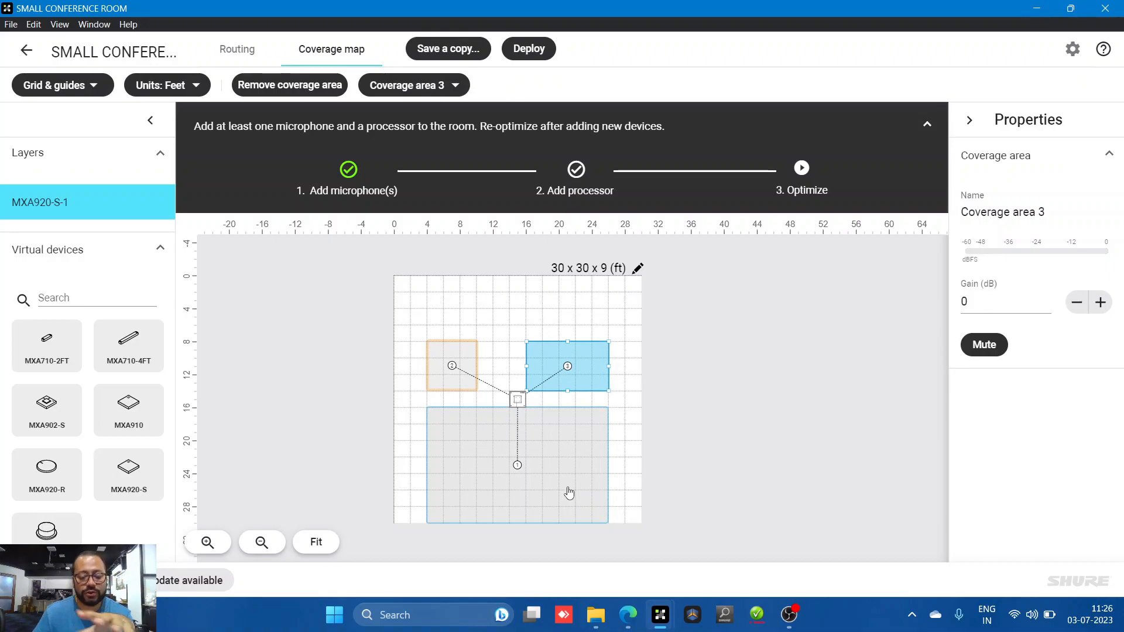
pyautogui.click(518, 406)
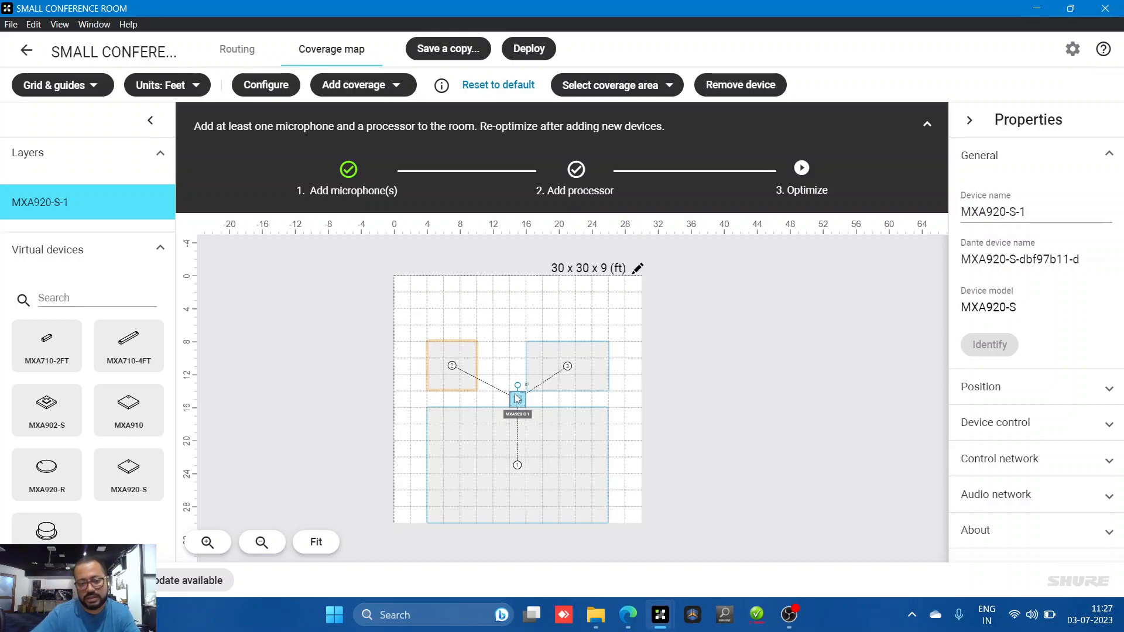
pyautogui.moveTo(520, 405); pyautogui.dragTo(519, 370)
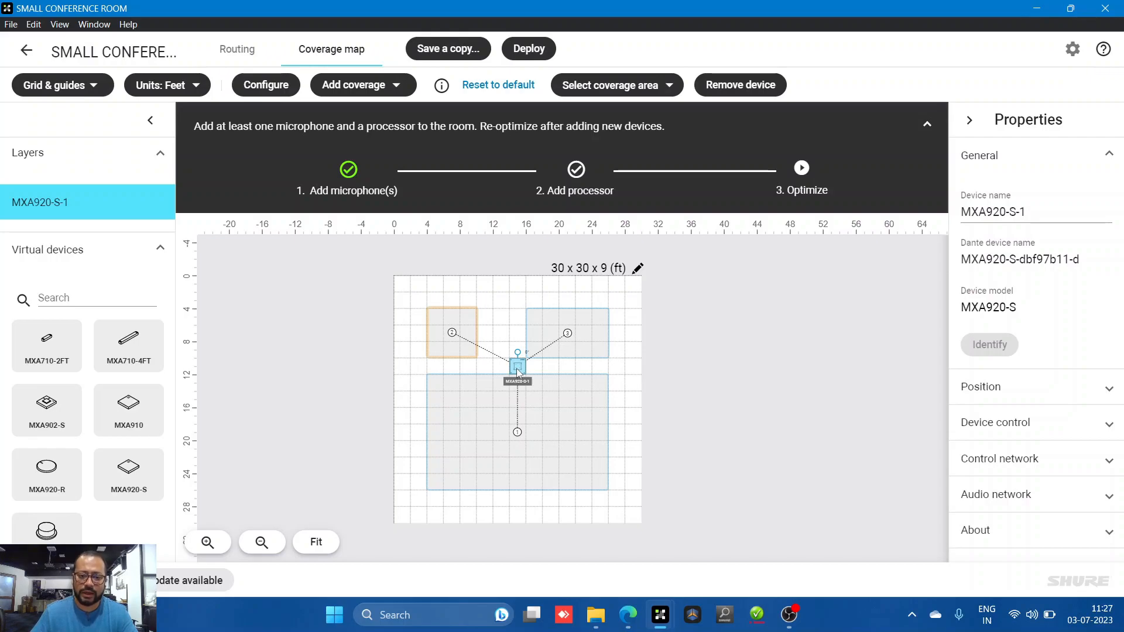
pyautogui.click(586, 340)
pyautogui.click(456, 346)
pyautogui.click(454, 454)
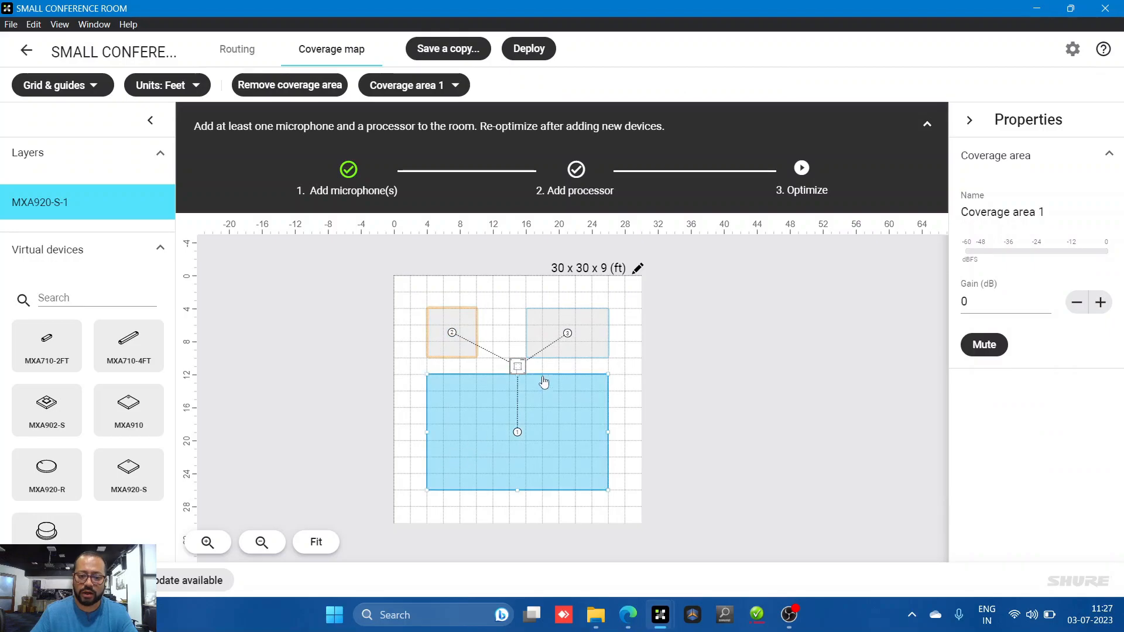
pyautogui.click(540, 355)
# Step: Add five more dynamic coverage areas, numbered 4 to 8, to the MXA920-S microphone
pyautogui.click(517, 366)
pyautogui.click(381, 88)
pyautogui.click(368, 128)
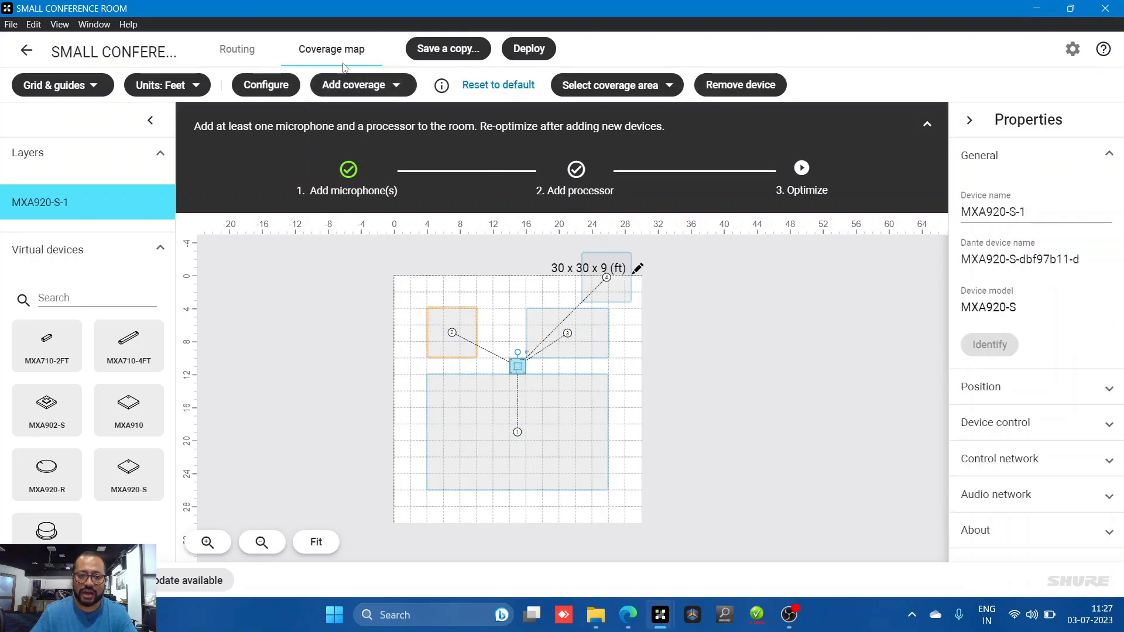
pyautogui.click(363, 86)
pyautogui.click(364, 133)
pyautogui.click(369, 85)
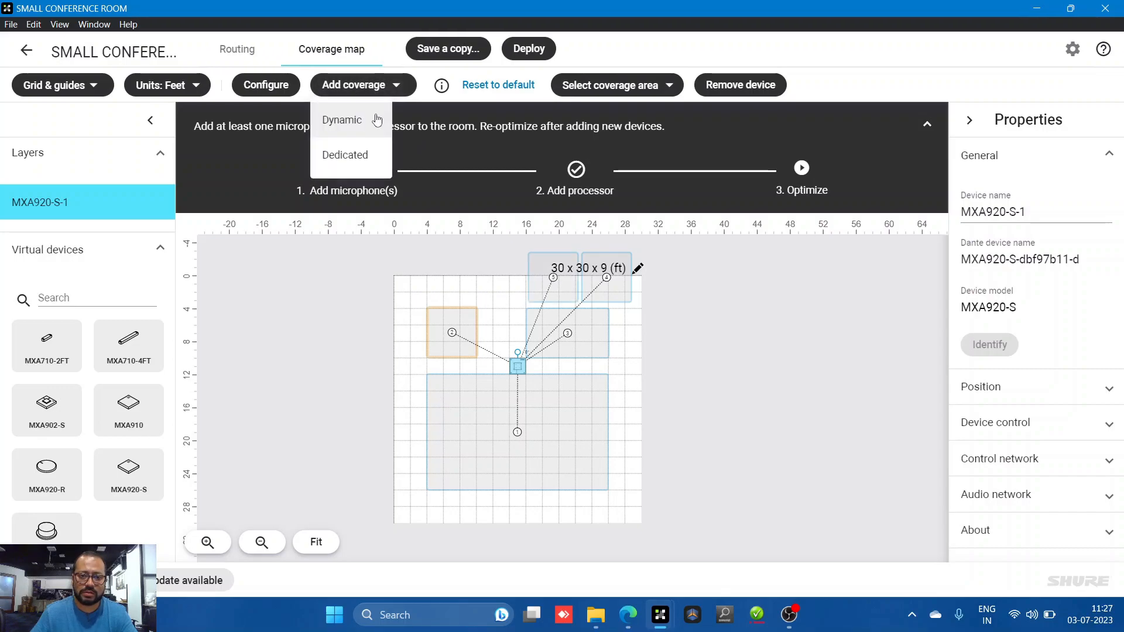
pyautogui.click(378, 119)
pyautogui.click(363, 86)
pyautogui.click(364, 118)
pyautogui.click(360, 85)
pyautogui.click(355, 130)
pyautogui.doubleClick(360, 120)
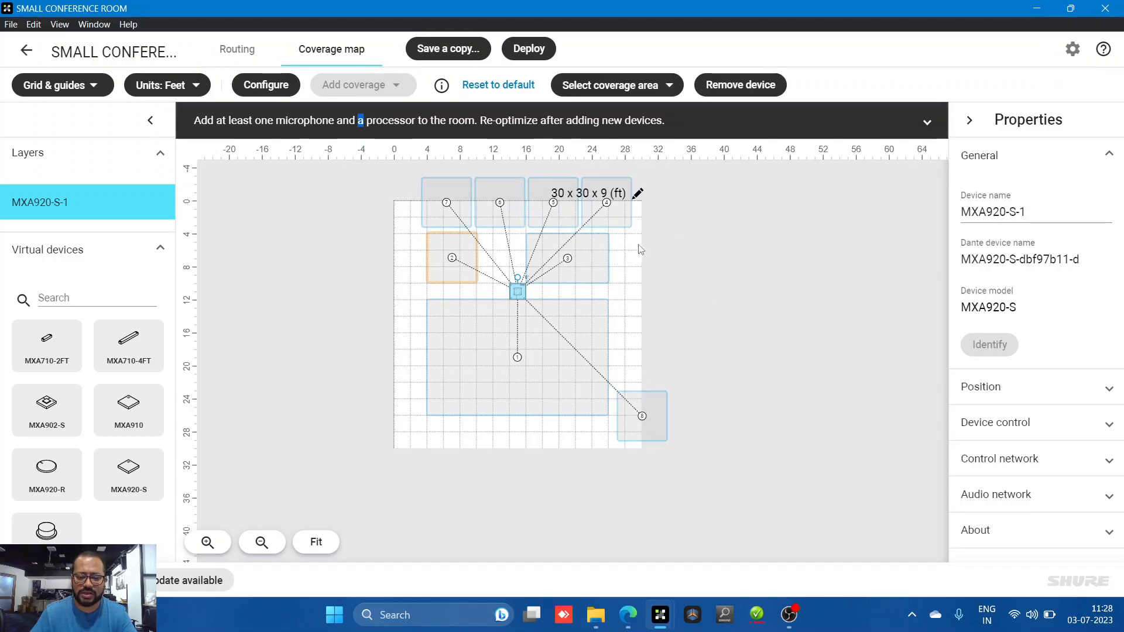
# Step: Delete coverage areas 4 to 8 and expand the setup guide above the map again
pyautogui.click(653, 425)
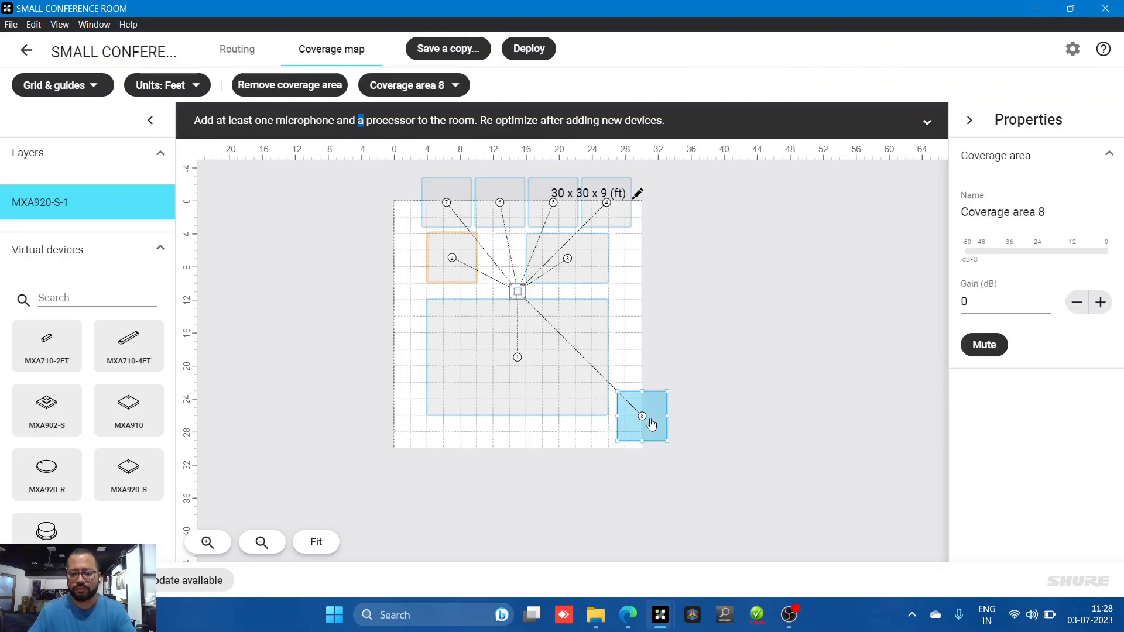
pyautogui.press('Delete')
pyautogui.click(622, 220)
pyautogui.click(567, 218)
pyautogui.click(498, 220)
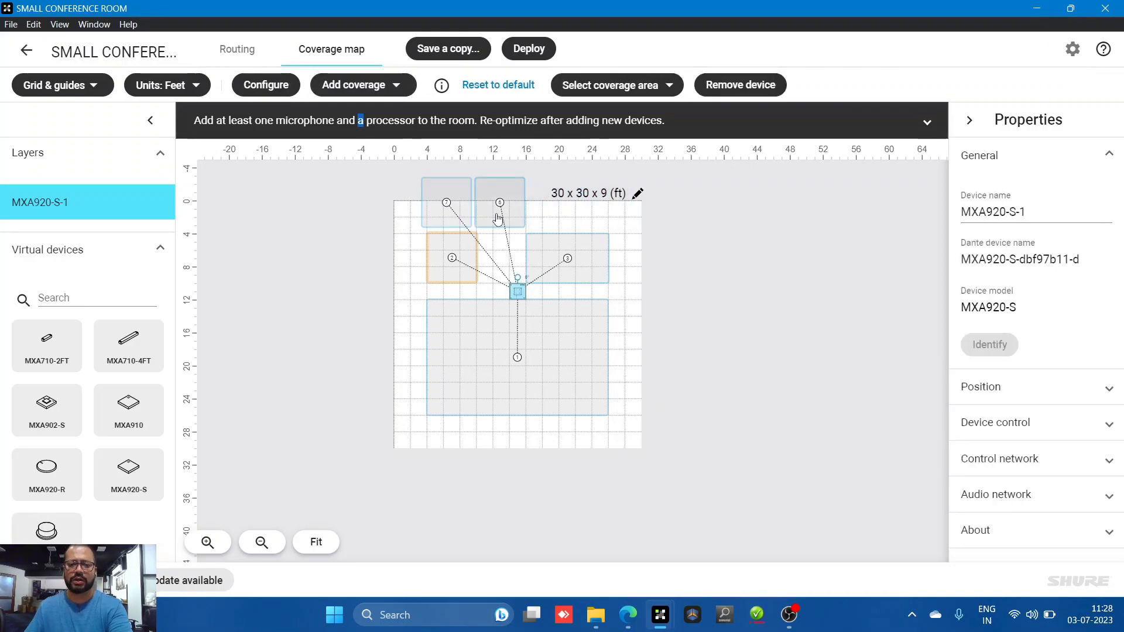
pyautogui.press('Delete')
pyautogui.click(444, 215)
pyautogui.press('Delete')
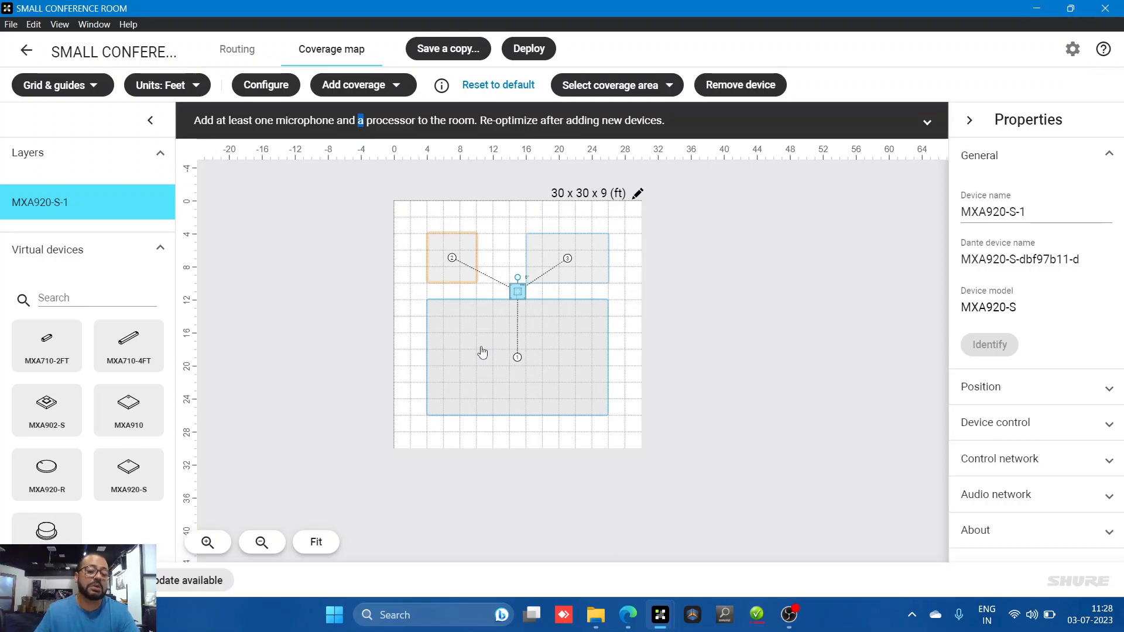
pyautogui.click(330, 276)
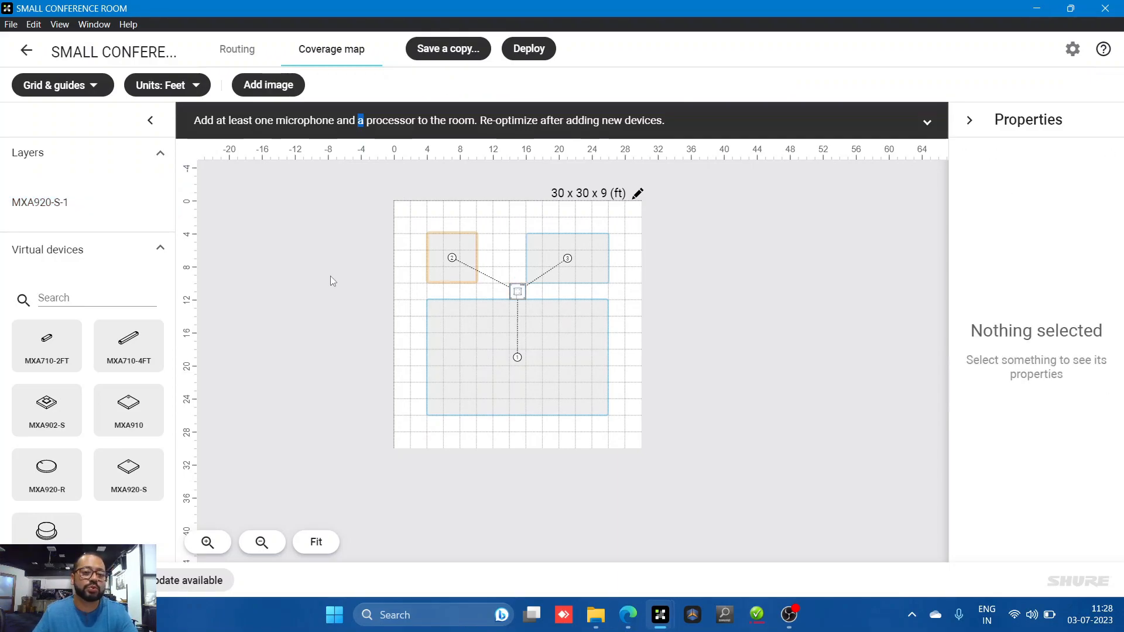
pyautogui.click(416, 130)
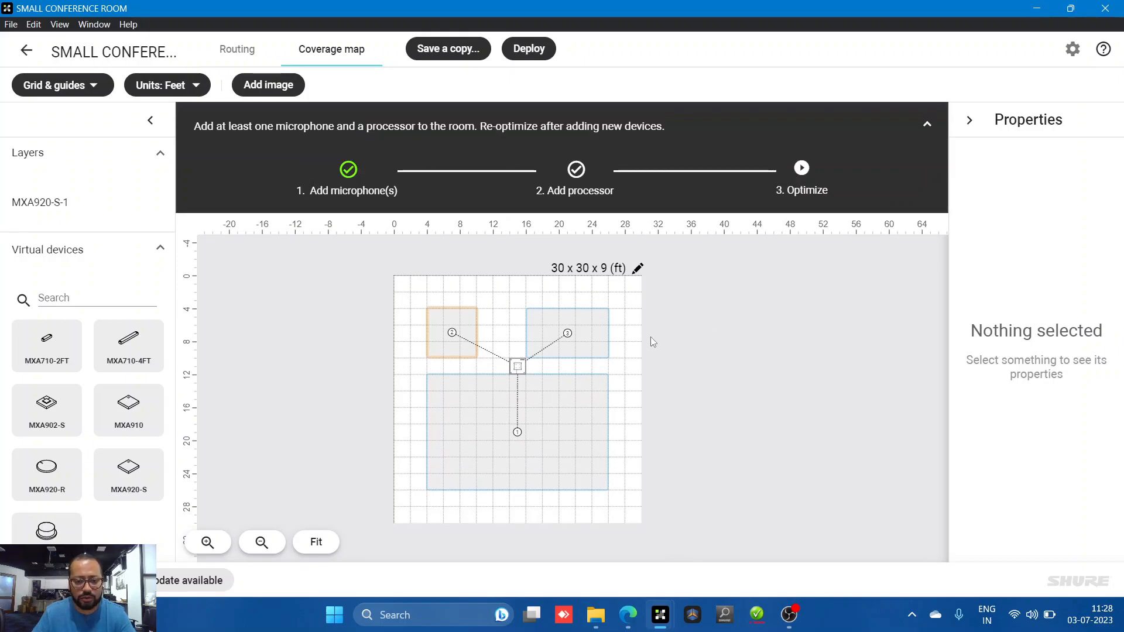
# Step: Open the microphone's IntelliMix settings to view the automix controls and return to the coverage map
pyautogui.click(515, 369)
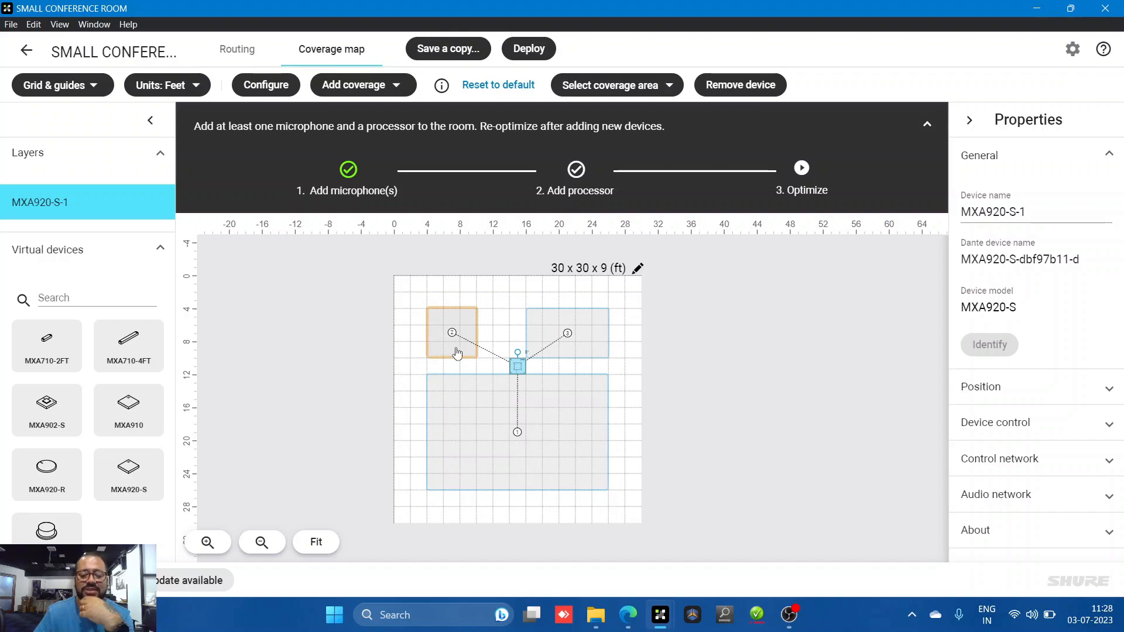
pyautogui.doubleClick(518, 369)
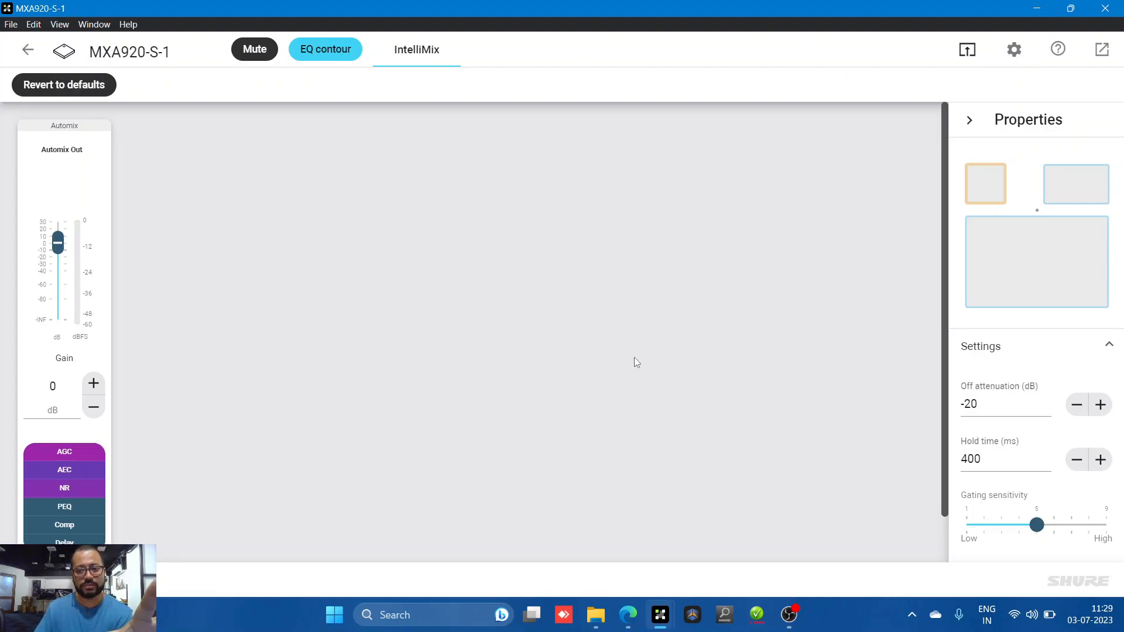
pyautogui.click(30, 52)
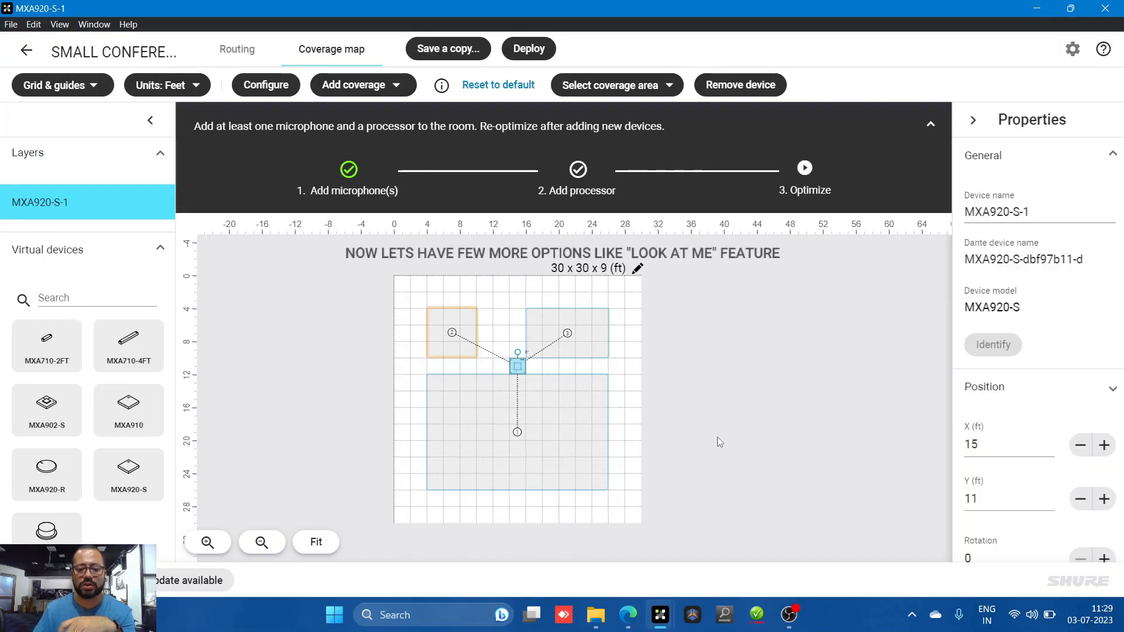
# Step: Narrow coverage area 3 to about 6 ft wide, then delete it from the microphone's coverage
pyautogui.scroll(2, 625, 442)
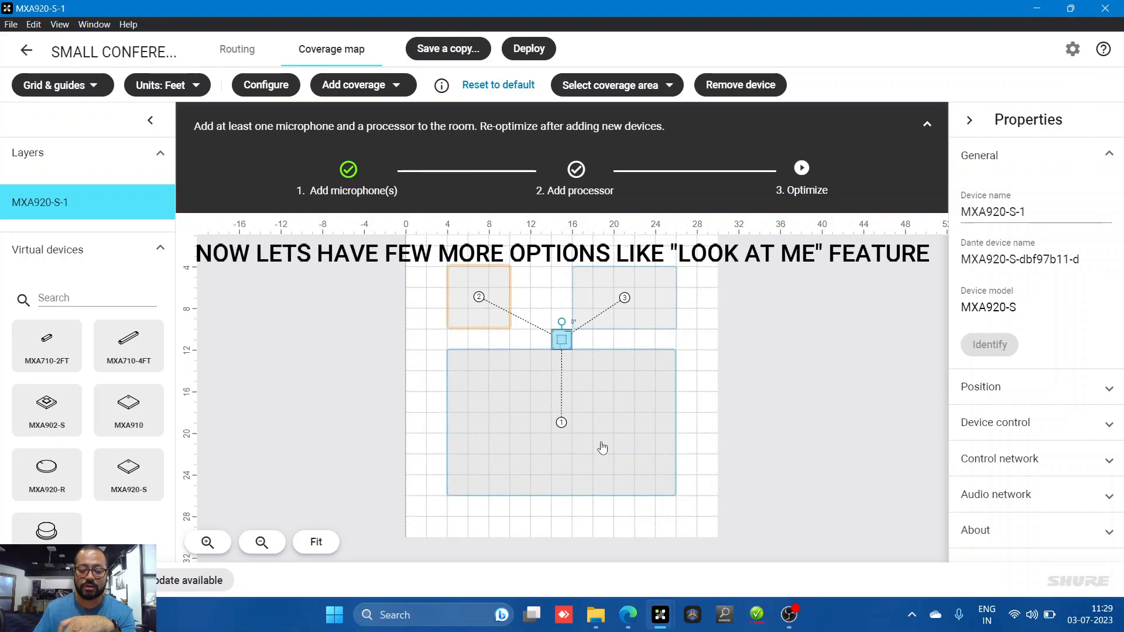
pyautogui.click(632, 299)
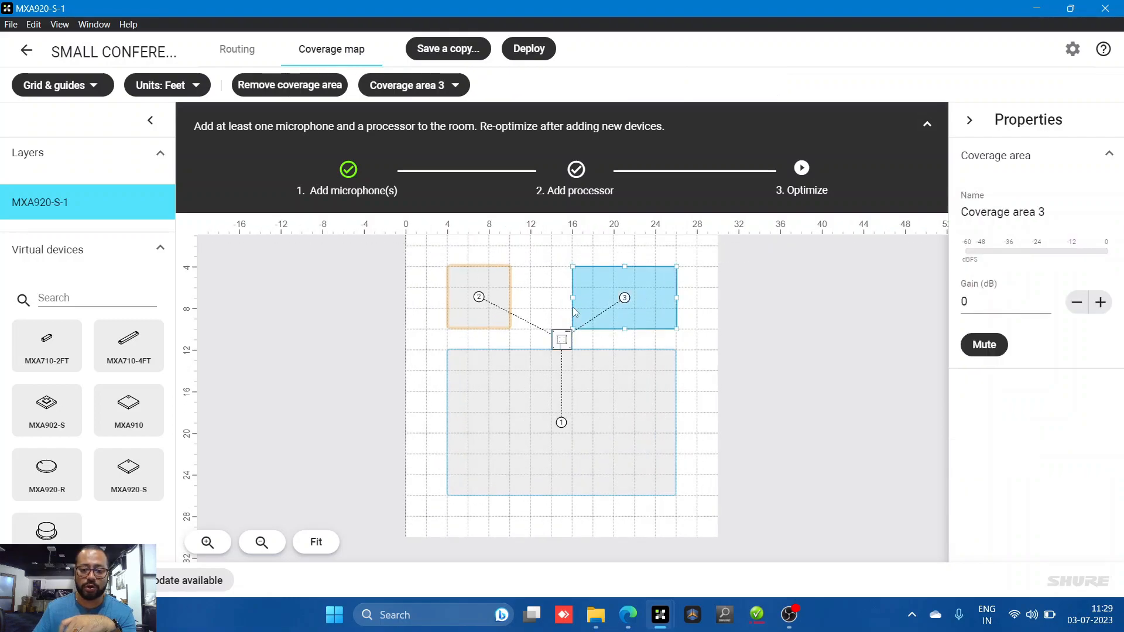
pyautogui.moveTo(572, 298); pyautogui.dragTo(613, 298)
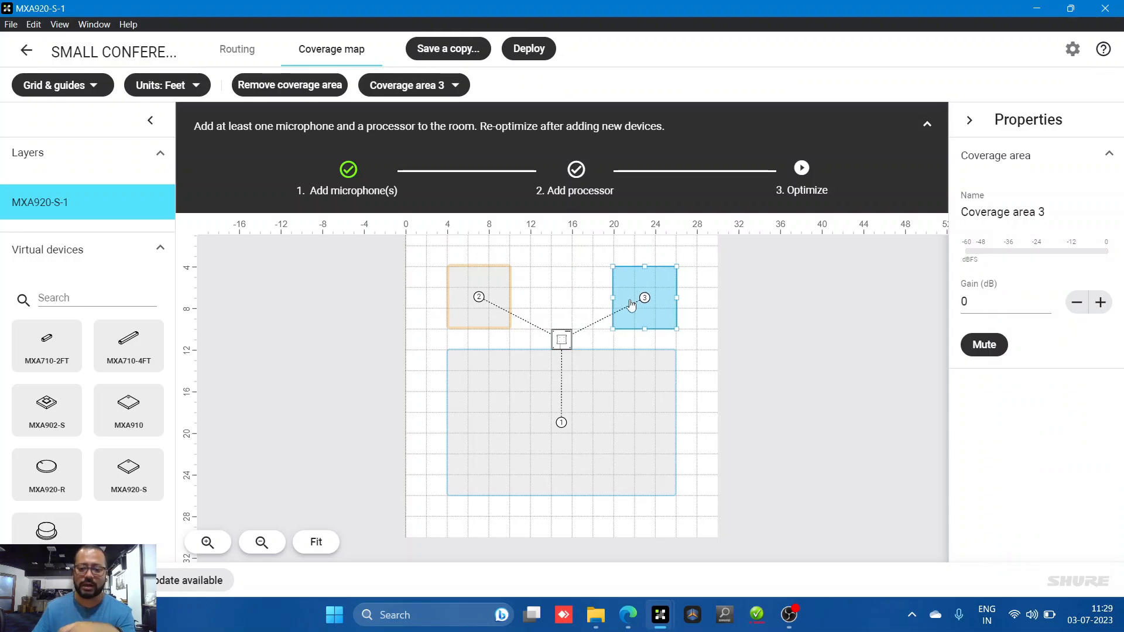
pyautogui.press('Delete')
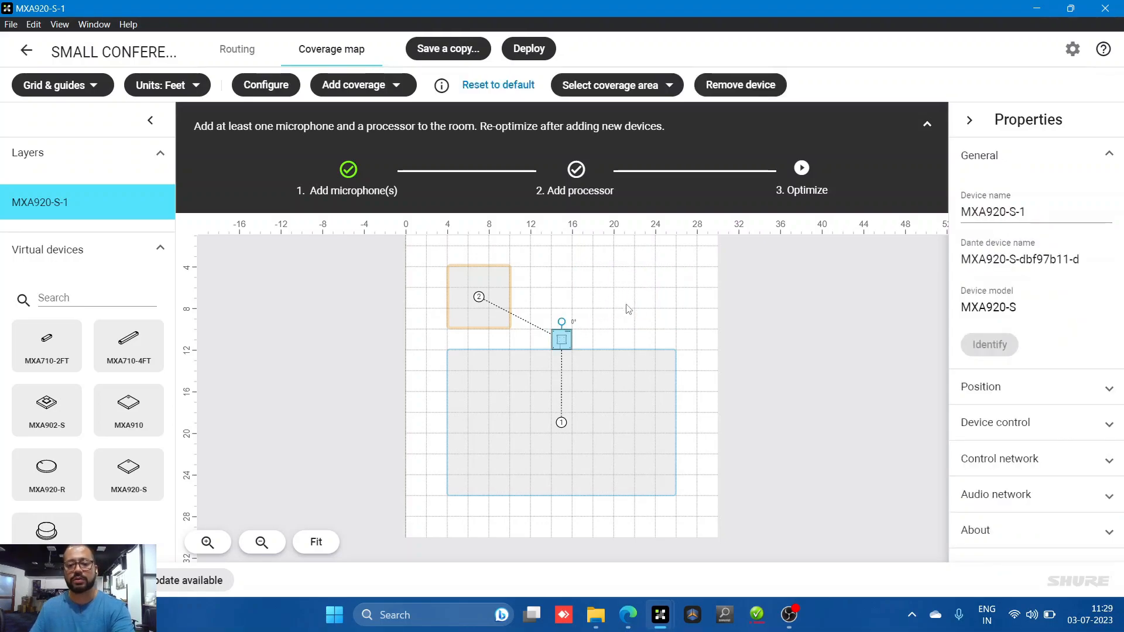
# Step: Add a dedicated coverage area at about 20 to 26 ft across and 4 to 10 ft down, then select areas 3 and 1 to check them
pyautogui.click(347, 83)
pyautogui.click(338, 154)
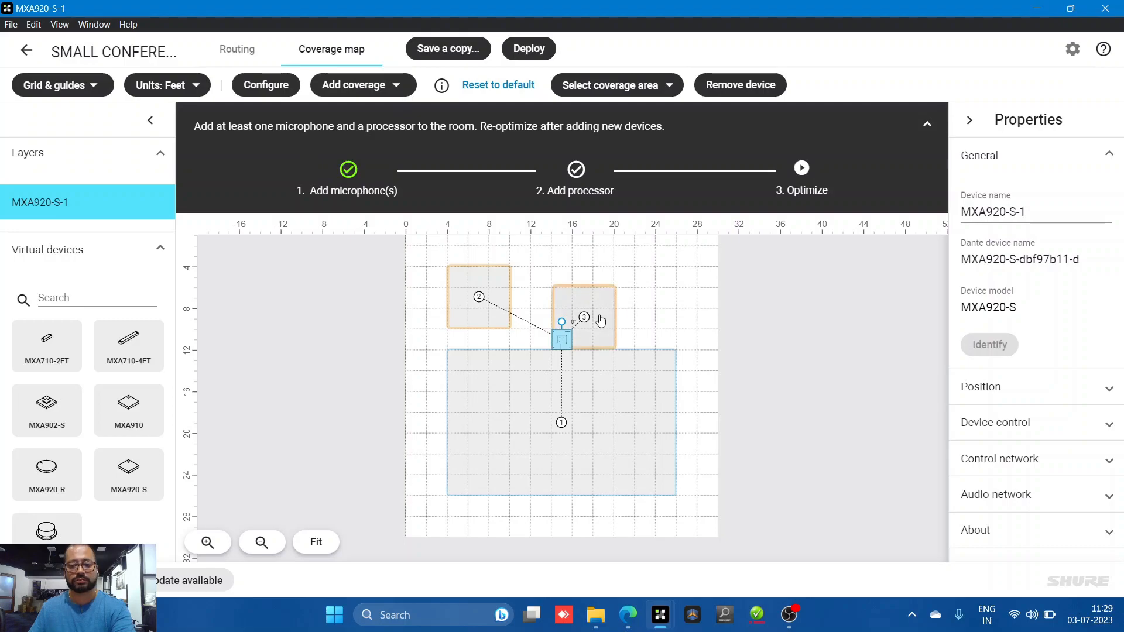
pyautogui.moveTo(598, 318); pyautogui.dragTo(662, 302)
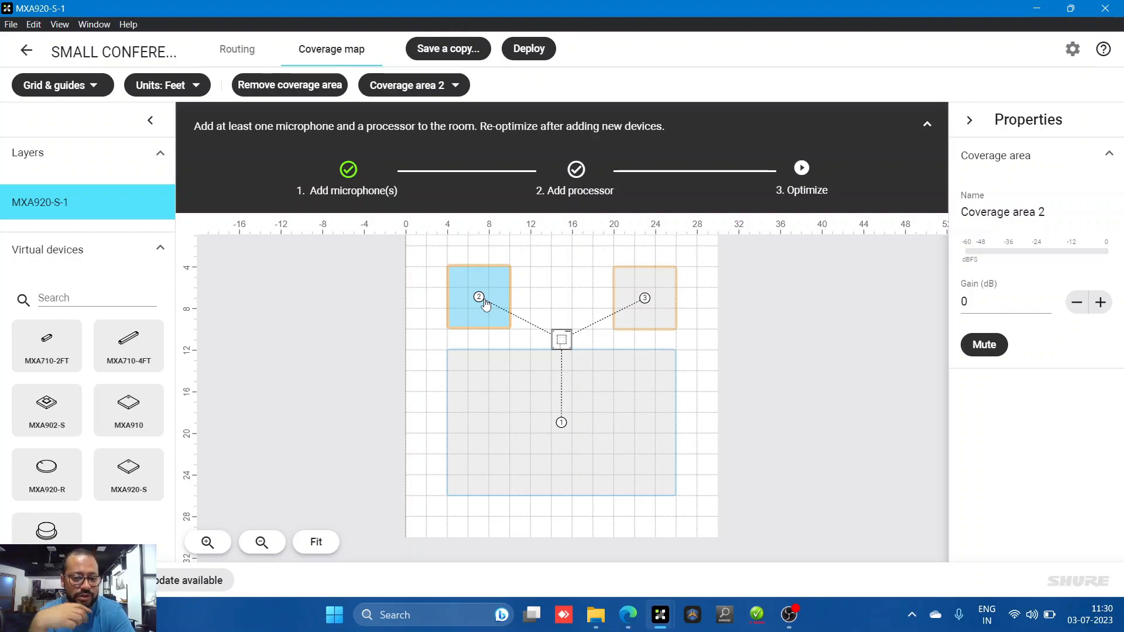
pyautogui.click(670, 317)
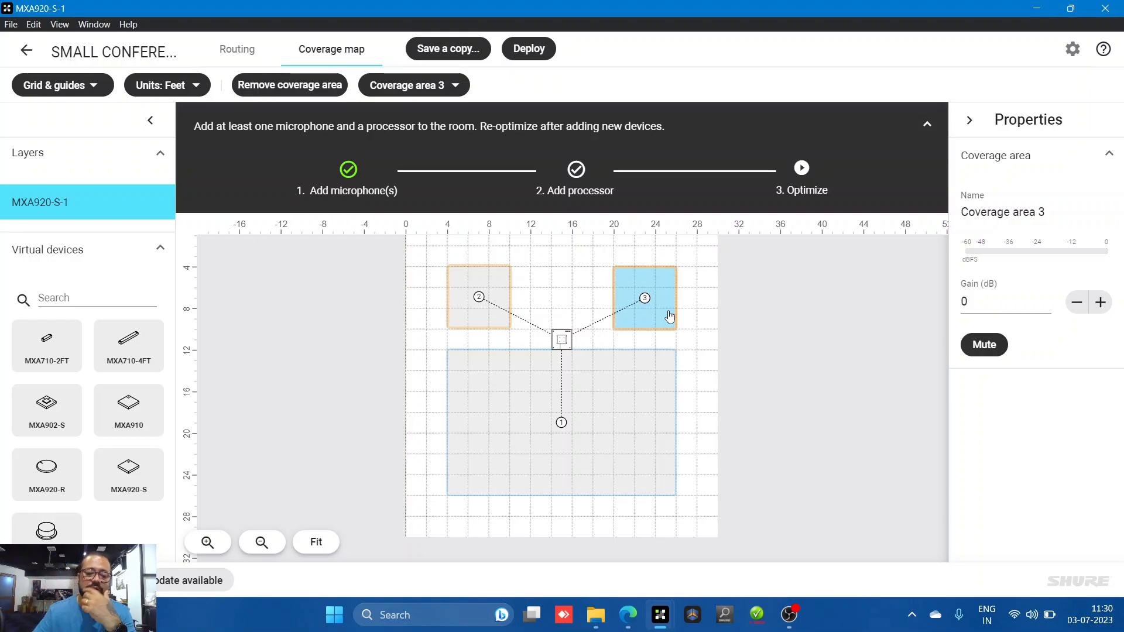
pyautogui.click(573, 467)
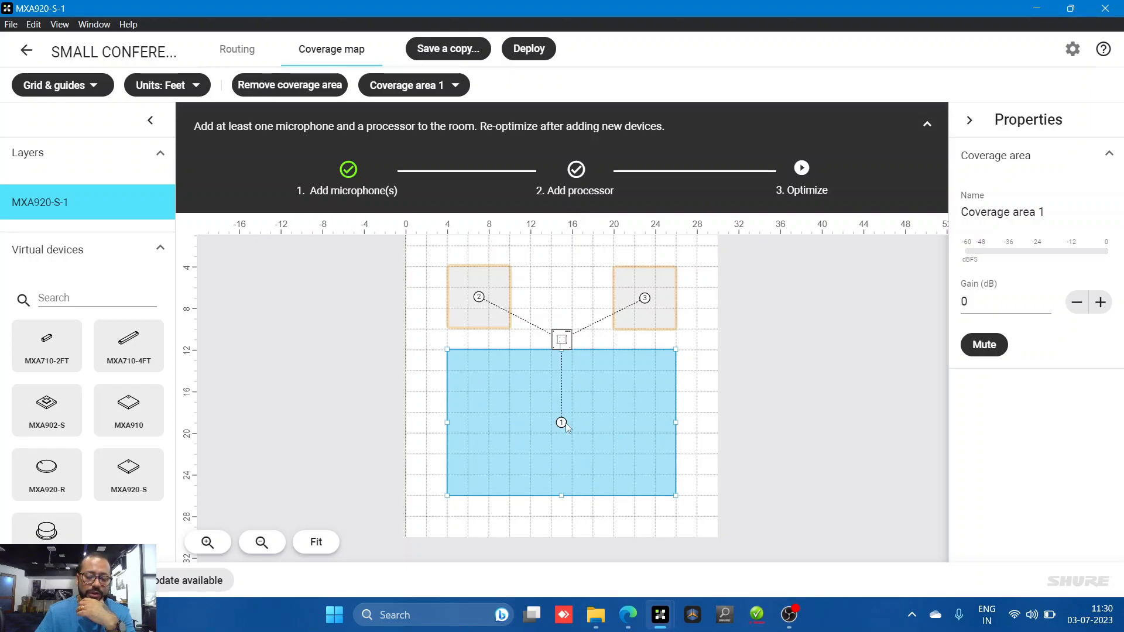
# Step: Turn off automatic coverage in the microphone's general settings and return to the coverage map
pyautogui.doubleClick(560, 341)
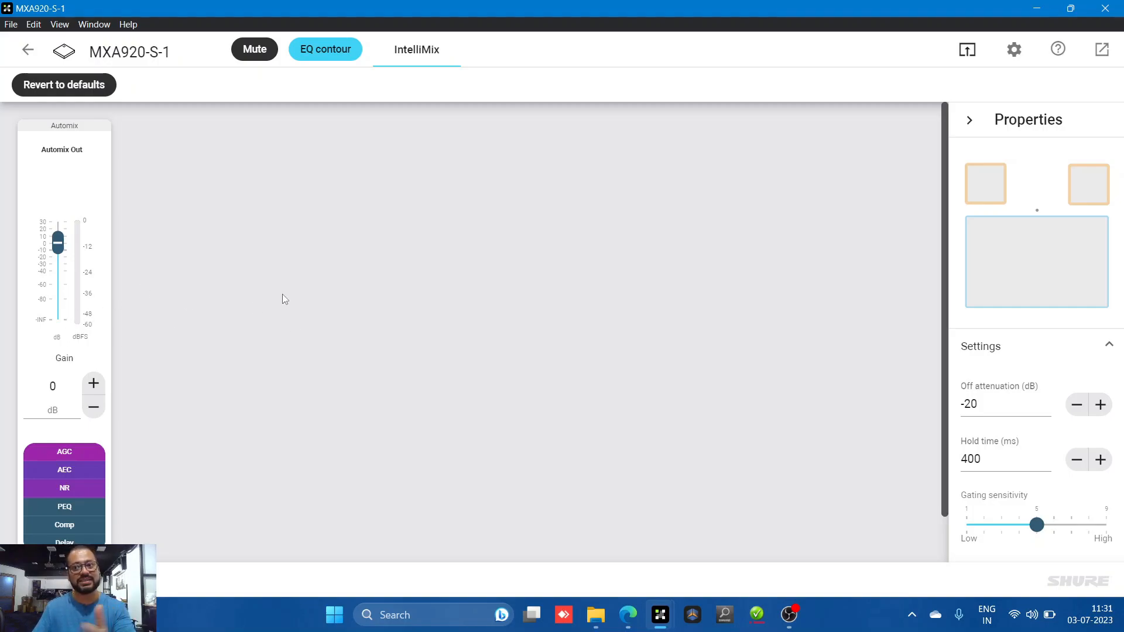
pyautogui.click(1014, 51)
pyautogui.click(223, 151)
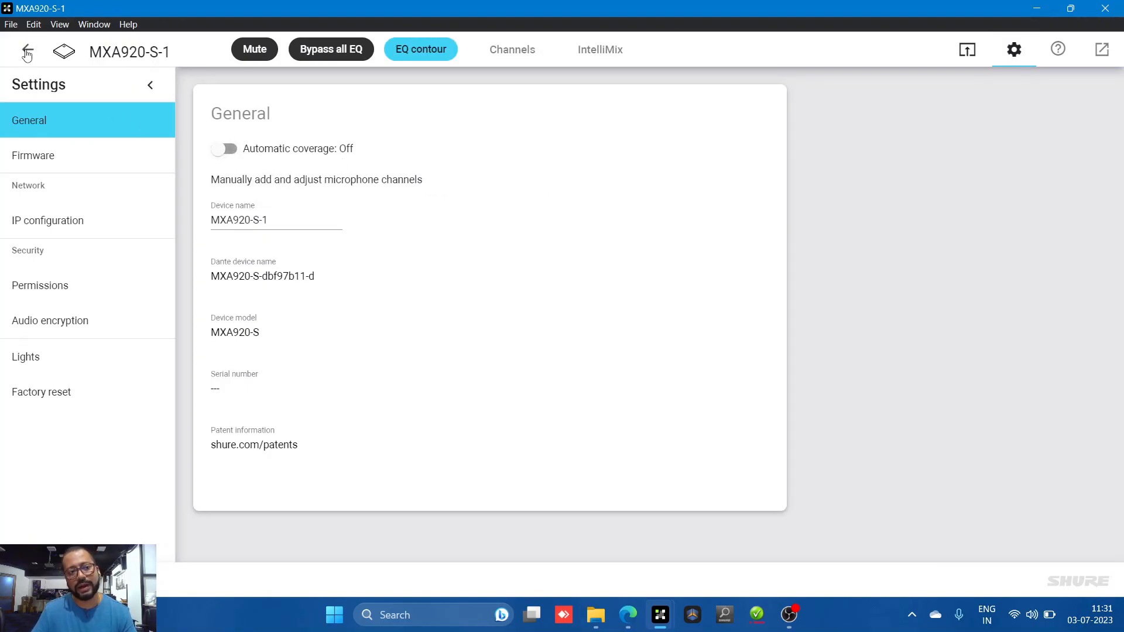
pyautogui.scroll(-3, 682, 417)
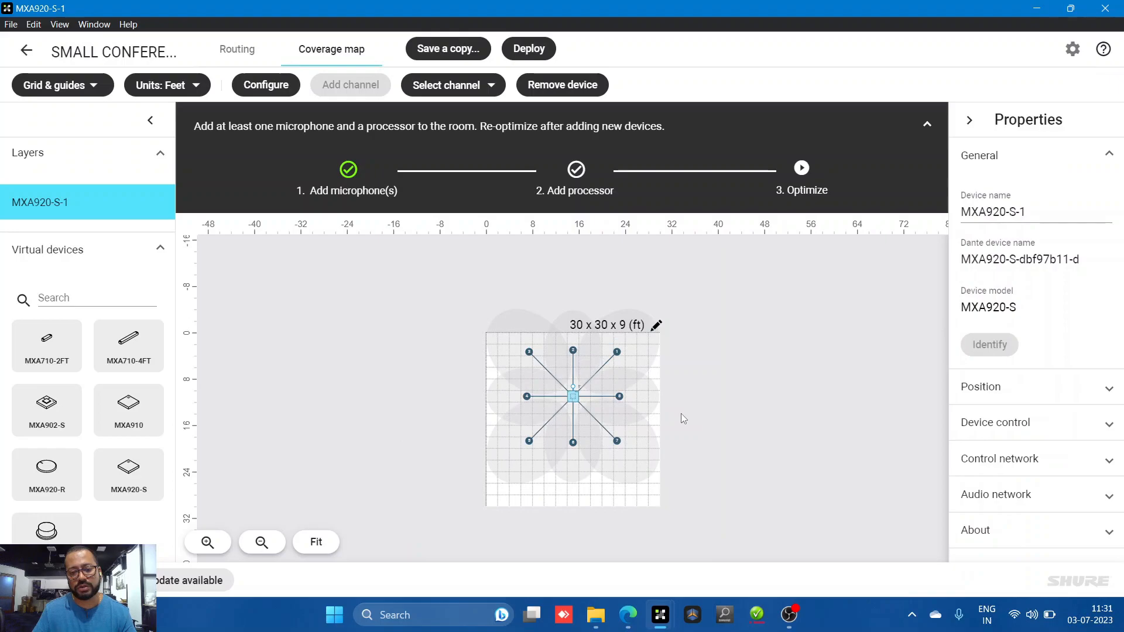
pyautogui.scroll(3, 605, 432)
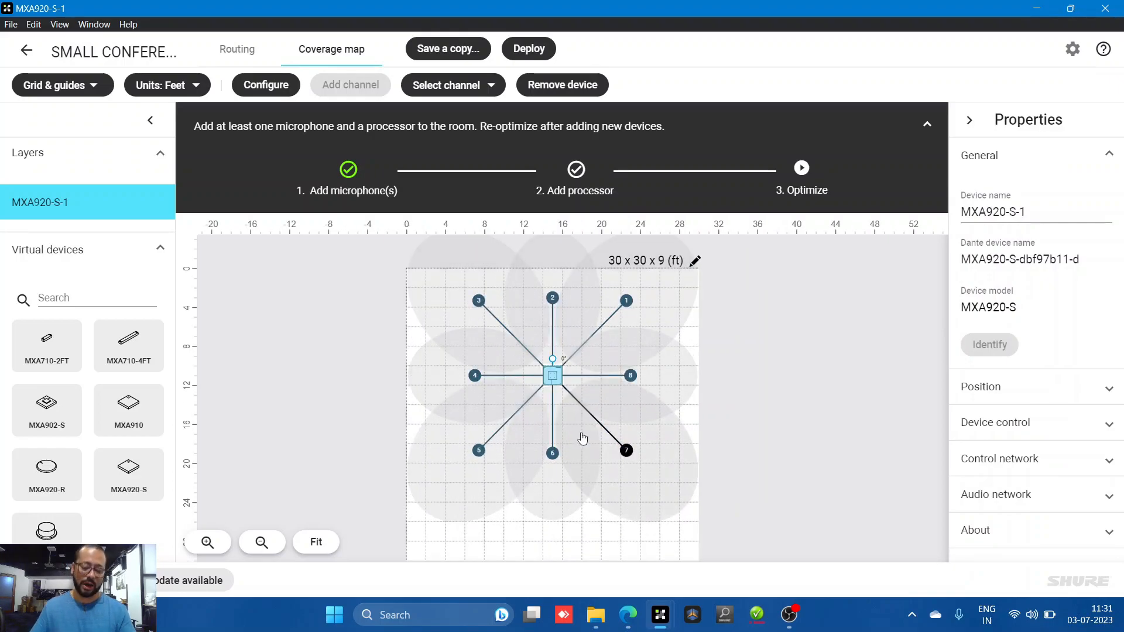
# Step: Delete channels 2 to 8 from the microphone, keeping only channel 1
pyautogui.click(663, 490)
pyautogui.press('Delete')
pyautogui.click(668, 383)
pyautogui.press('Delete')
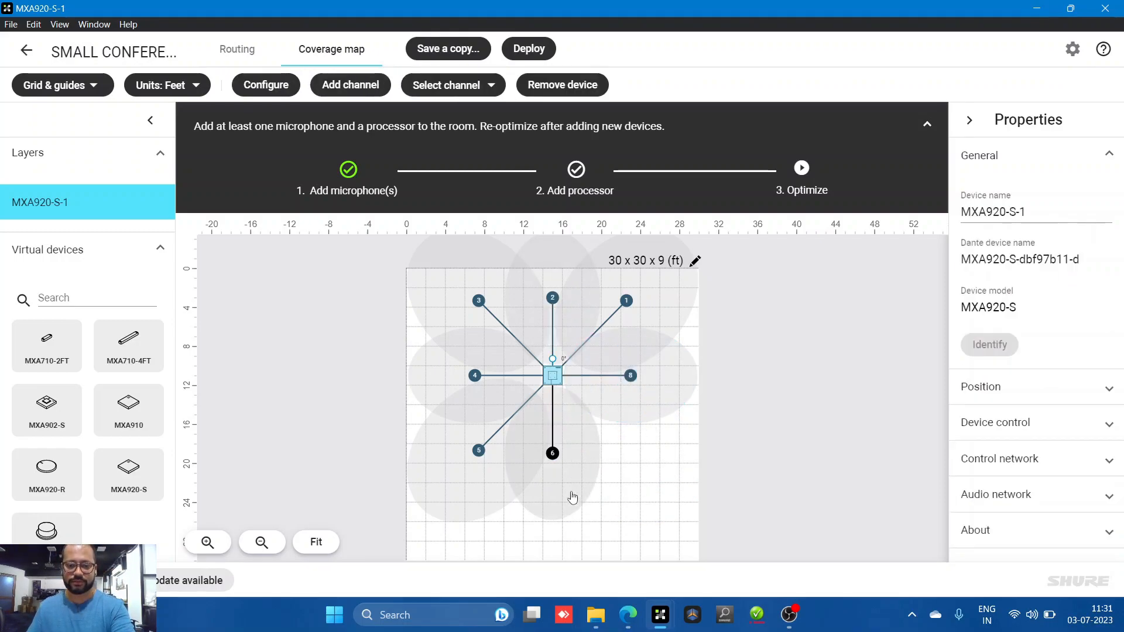
pyautogui.click(565, 494)
pyautogui.press('Delete')
pyautogui.click(473, 490)
pyautogui.press('Delete')
pyautogui.click(472, 398)
pyautogui.press('Delete')
pyautogui.click(504, 315)
pyautogui.press('Delete')
pyautogui.click(600, 346)
pyautogui.press('Delete')
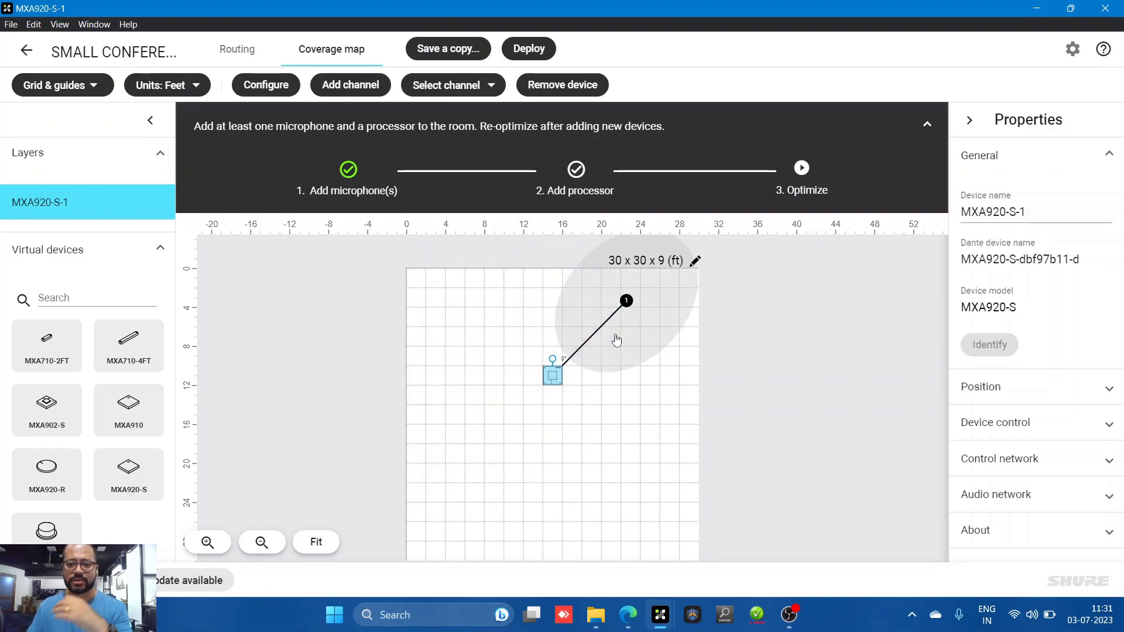
# Step: Try the Narrow and Medium lobe widths on channel 1
pyautogui.click(634, 321)
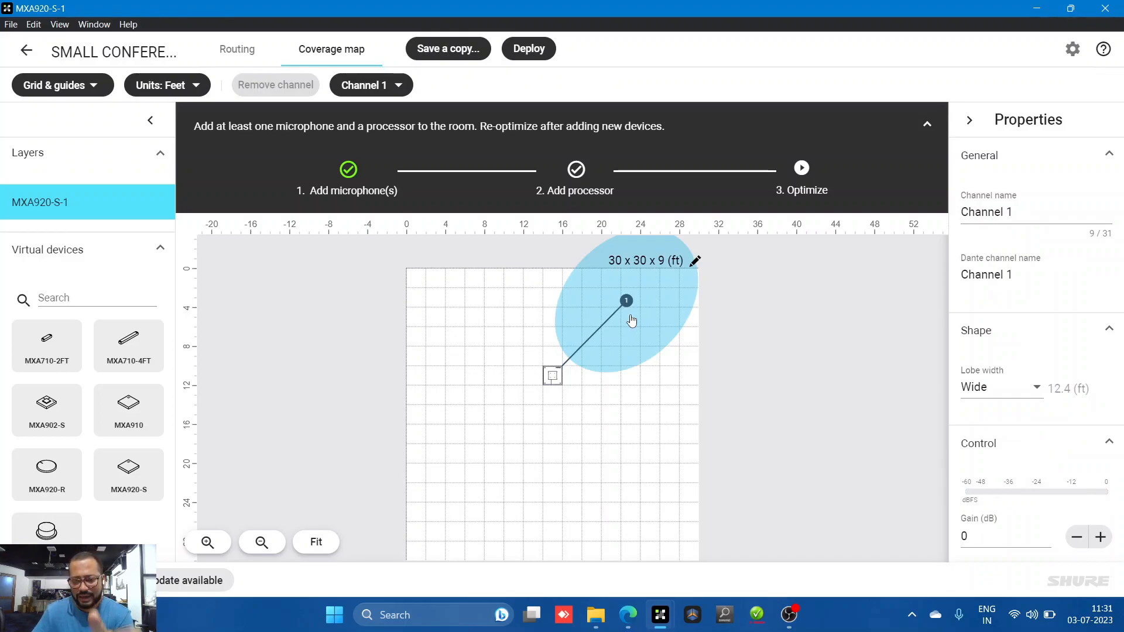
pyautogui.click(1002, 394)
pyautogui.click(989, 319)
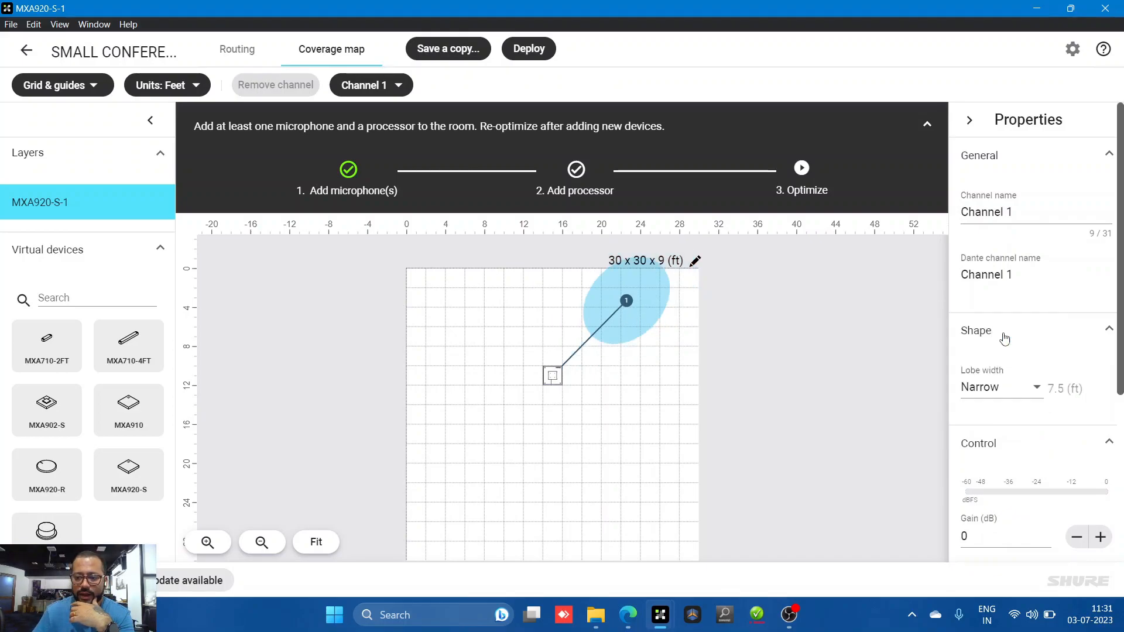
pyautogui.click(987, 403)
pyautogui.click(989, 419)
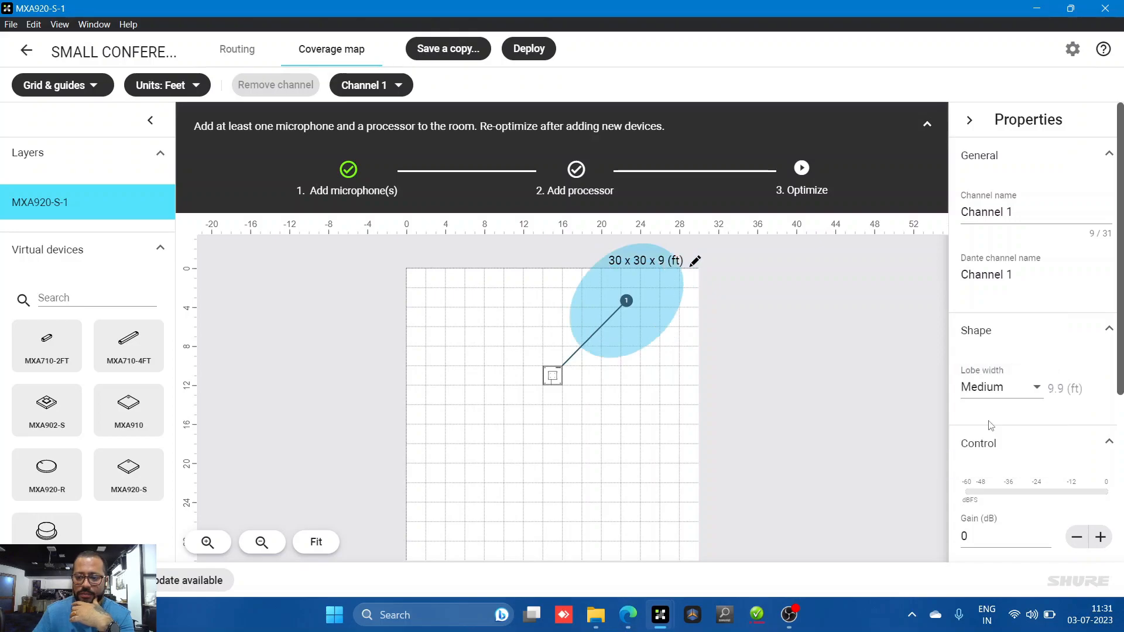
# Step: Move channel 1's lobe to about 20 ft across and 18 ft down, compare lobe widths and set it to Narrow
pyautogui.moveTo(625, 308); pyautogui.dragTo(602, 454)
pyautogui.click(990, 388)
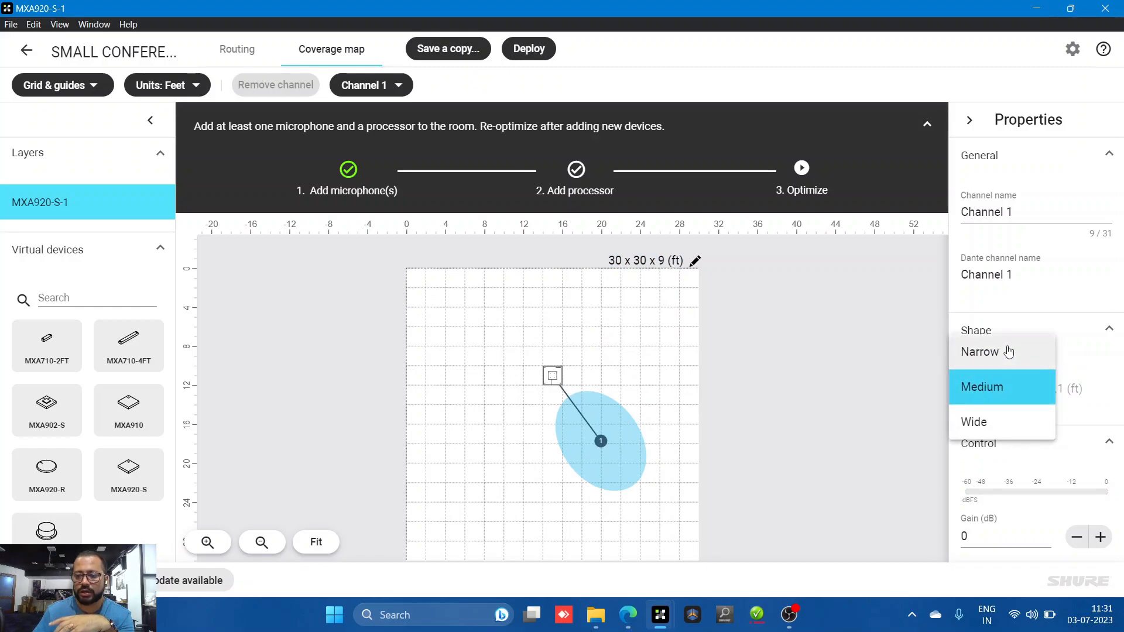
pyautogui.click(1010, 351)
pyautogui.click(989, 388)
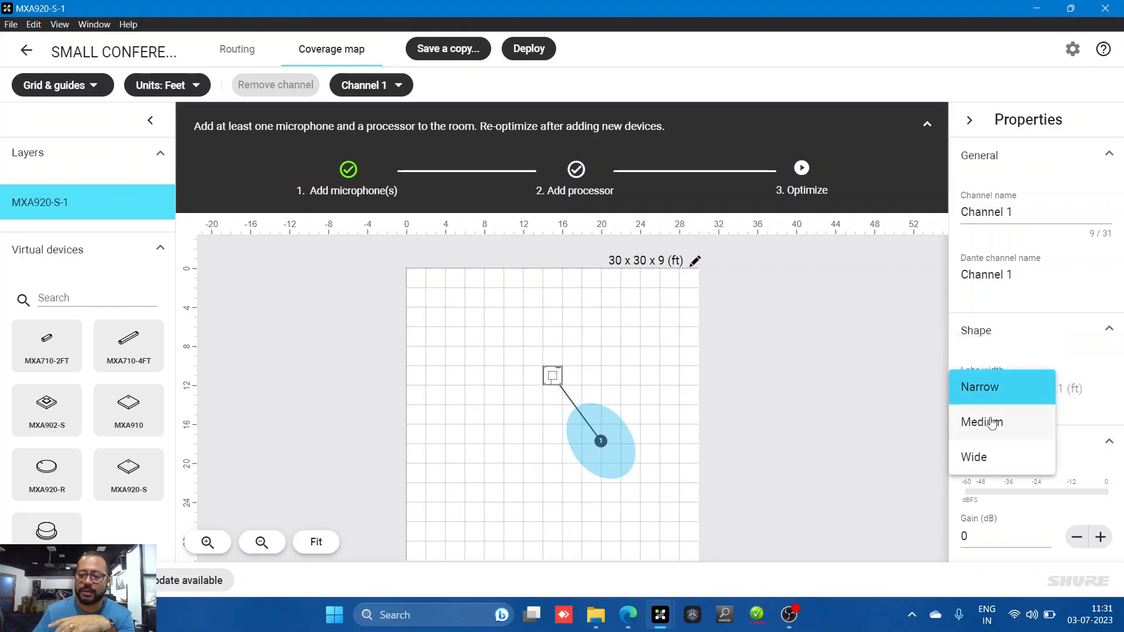
pyautogui.click(989, 421)
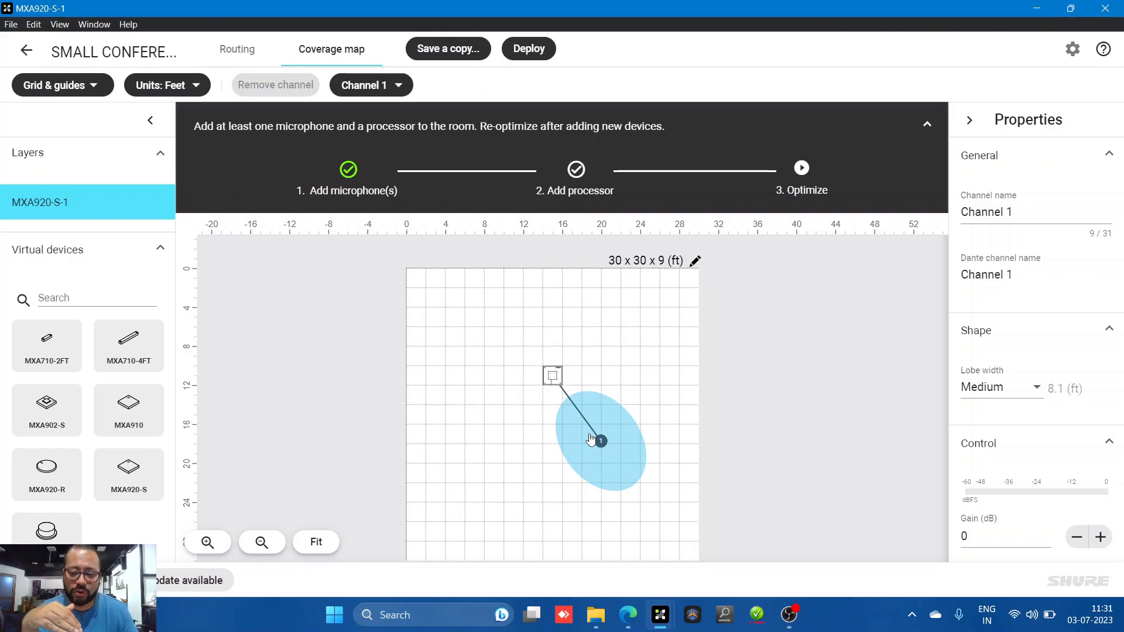
pyautogui.scroll(1, 592, 439)
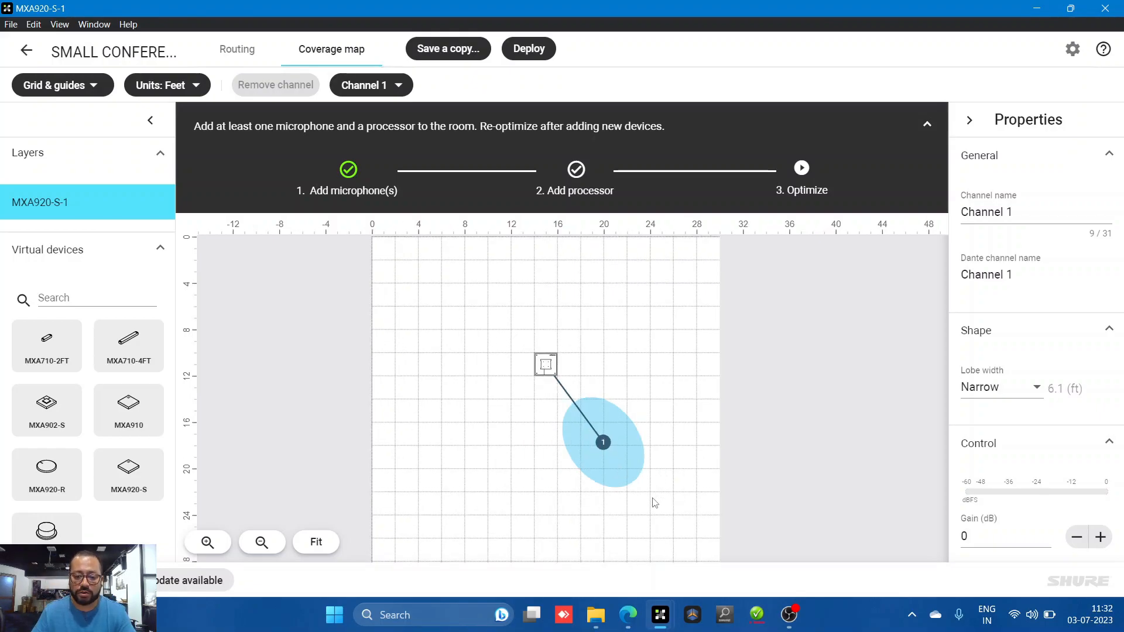
# Step: Move channel 1's lobe closer to the microphone, then outward to about 25 ft across and 26 ft down to compare its width at each distance
pyautogui.scroll(2, 655, 504)
pyautogui.moveTo(572, 404)
pyautogui.mouseDown()
pyautogui.moveTo(583, 398)
pyautogui.moveTo(557, 396)
pyautogui.mouseUp()
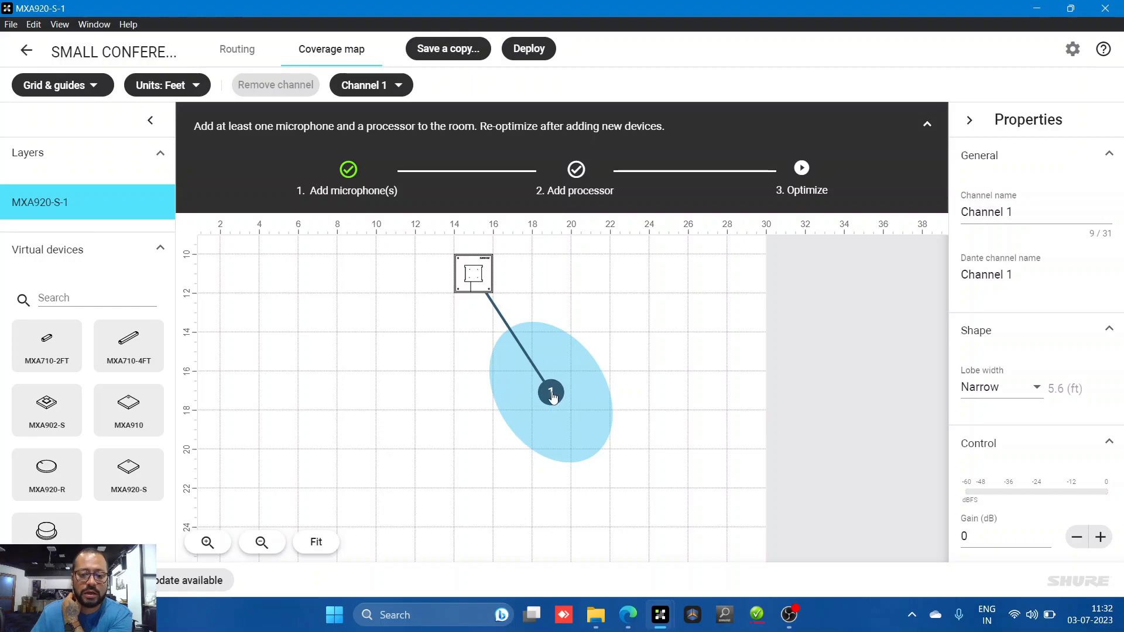
pyautogui.moveTo(553, 396); pyautogui.dragTo(614, 491)
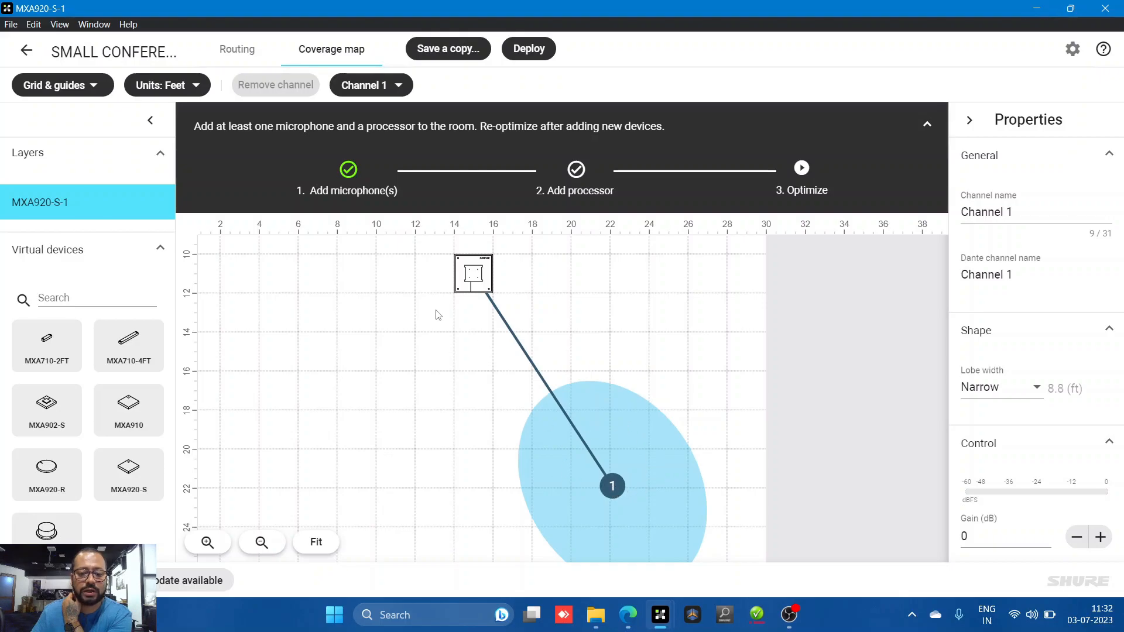
pyautogui.scroll(-2, 436, 313)
pyautogui.scroll(2, 535, 458)
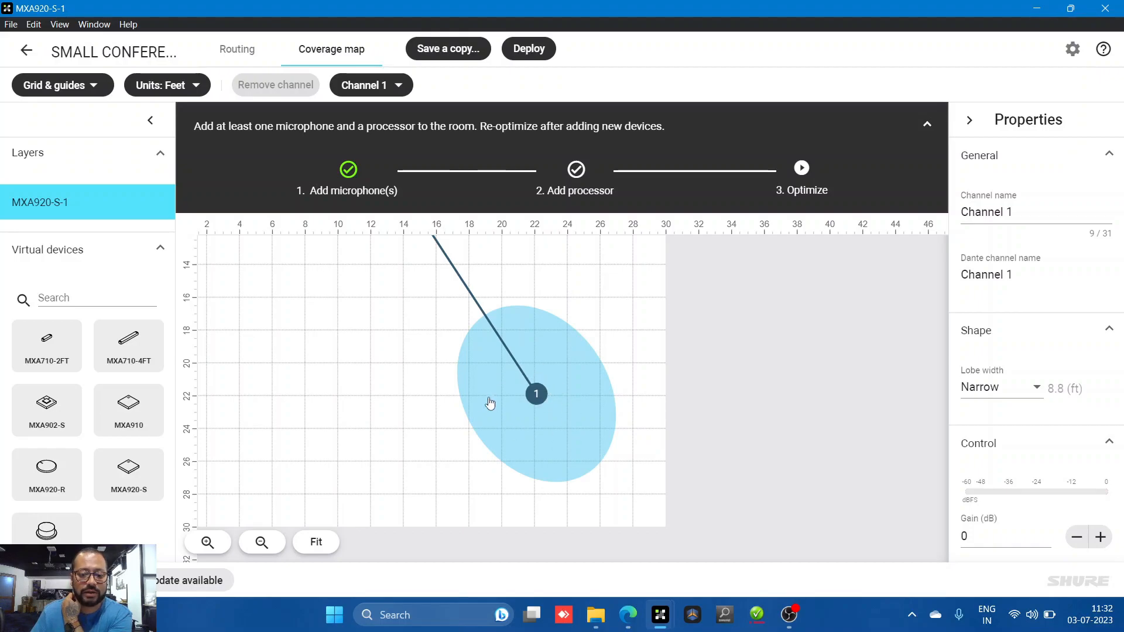
pyautogui.moveTo(537, 396); pyautogui.dragTo(589, 459)
pyautogui.scroll(-1, 386, 417)
pyautogui.scroll(-1, 386, 417)
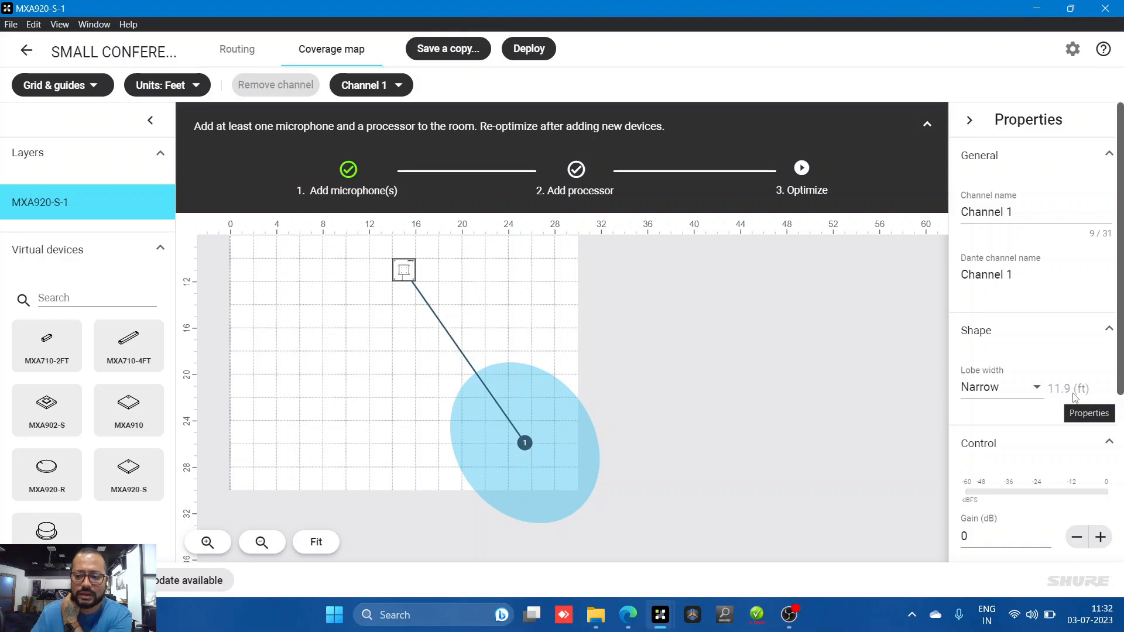
# Step: Shift channel 1's lobe around the room's lower-right corner, then pull it back to about 23 ft across and 21 ft down
pyautogui.moveTo(526, 452); pyautogui.dragTo(531, 456)
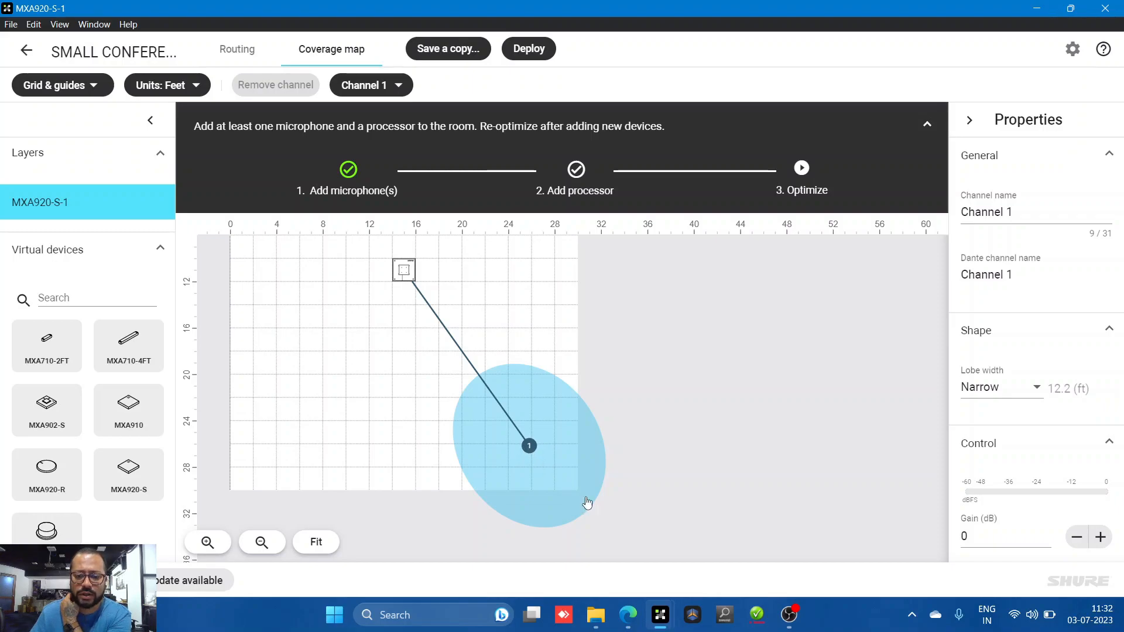
pyautogui.moveTo(532, 451); pyautogui.dragTo(523, 444)
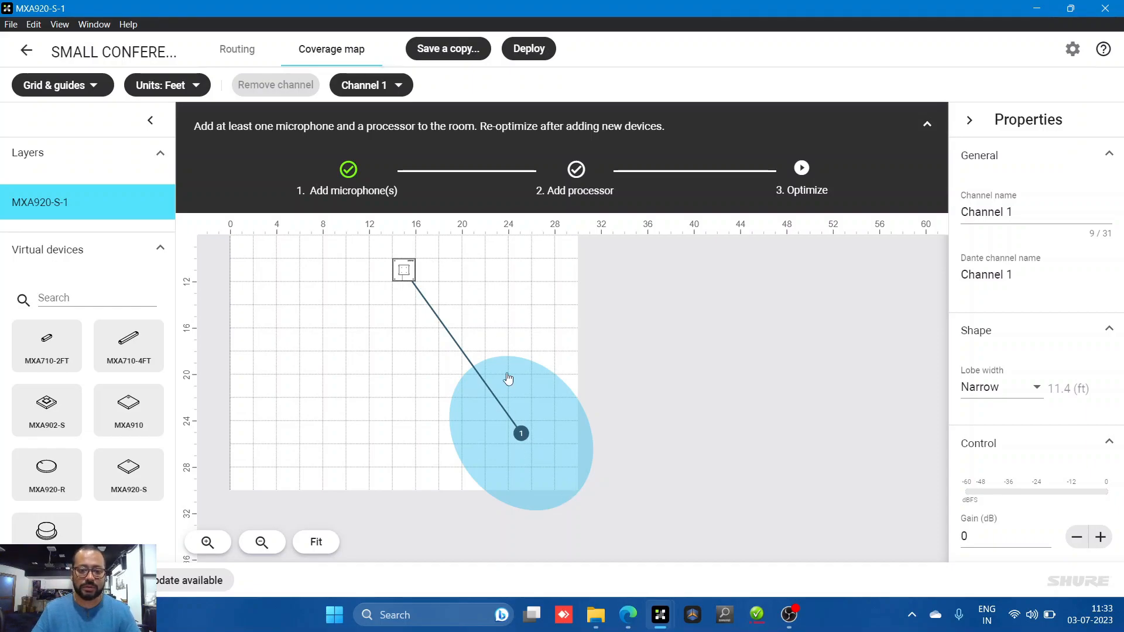
pyautogui.scroll(-3, 456, 308)
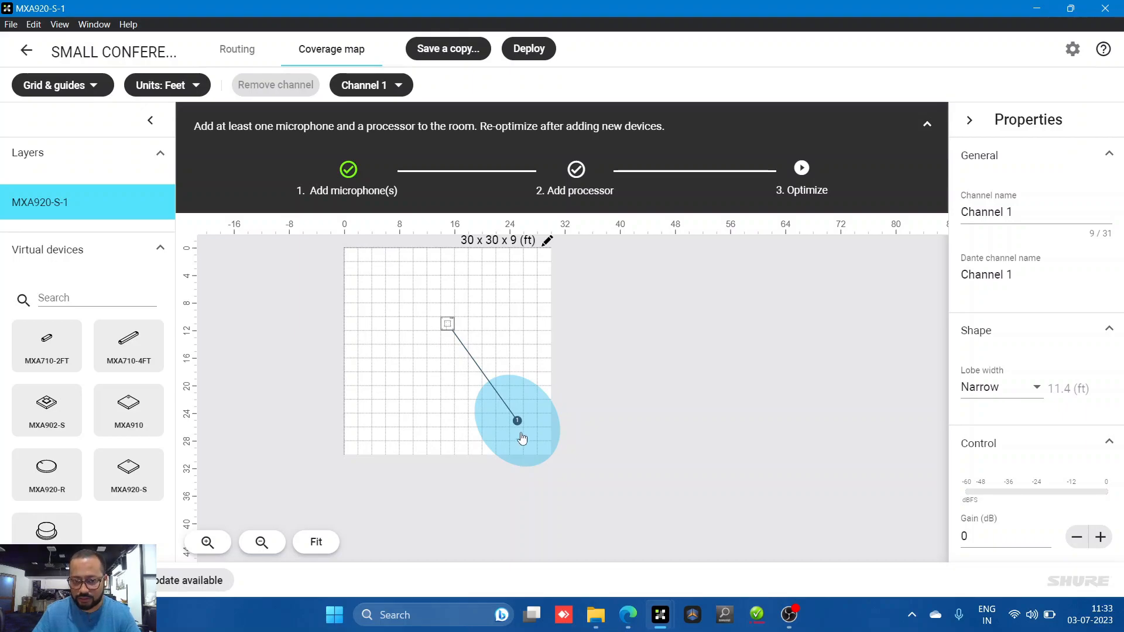
pyautogui.moveTo(519, 427); pyautogui.dragTo(519, 423)
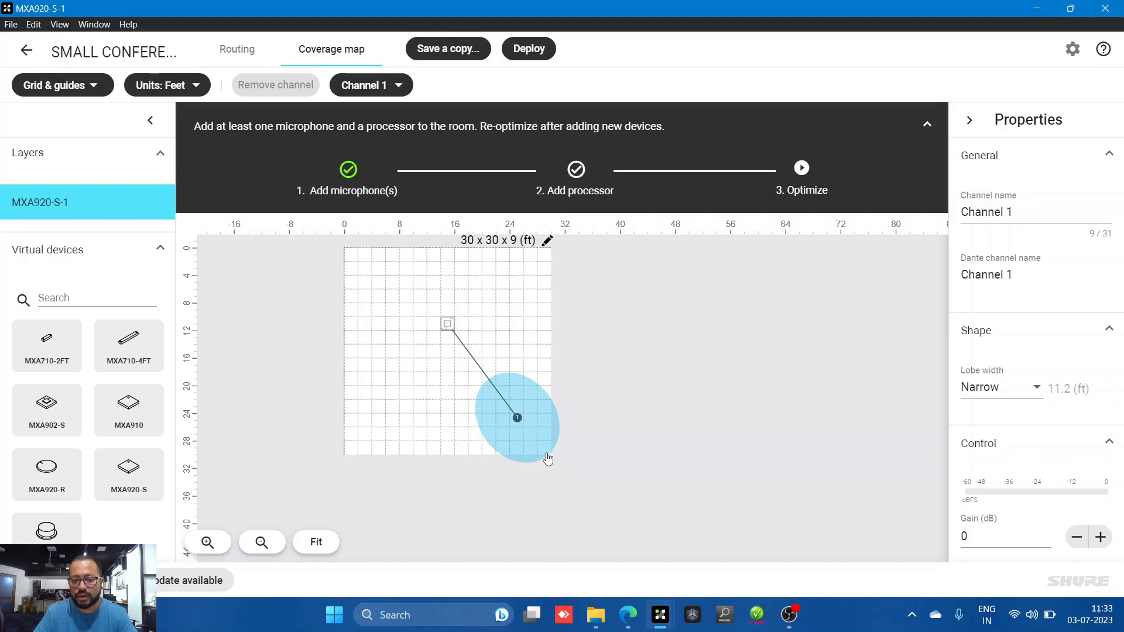
pyautogui.moveTo(517, 417); pyautogui.dragTo(541, 448)
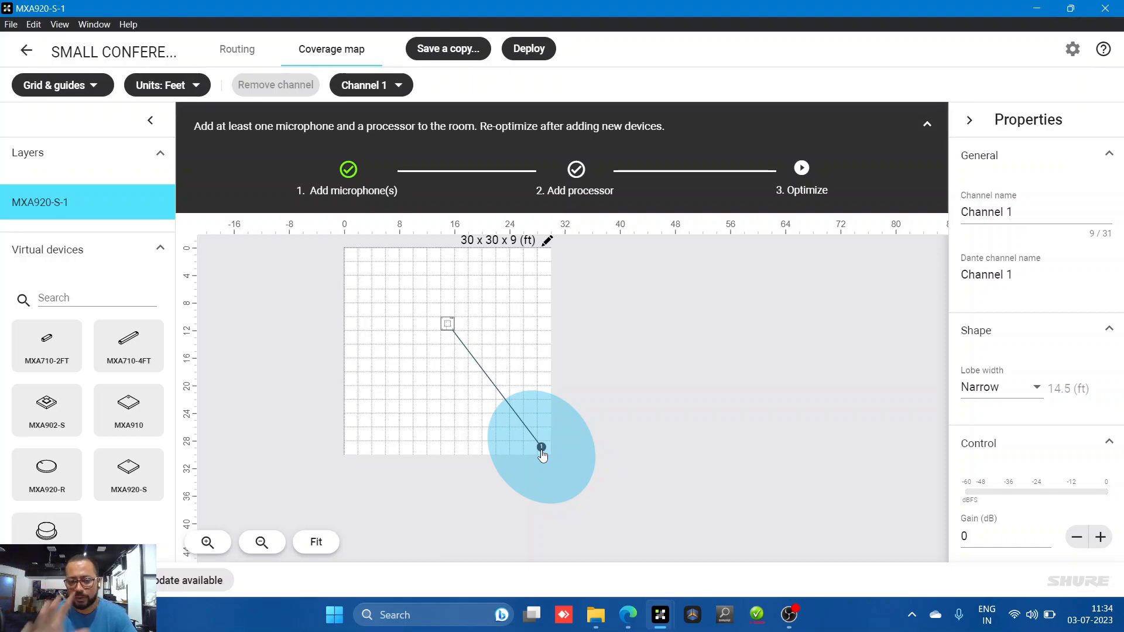
pyautogui.moveTo(543, 455); pyautogui.dragTo(504, 396)
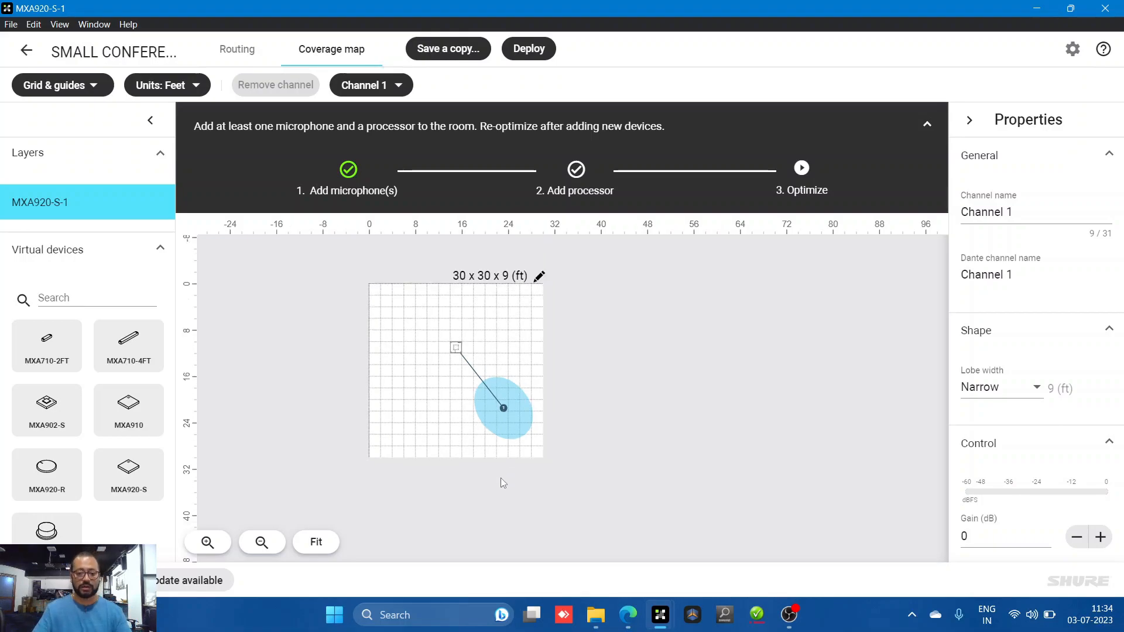
# Step: Move channel 1's lobe to the upper-left side of the microphone, at about 9 ft across and 8 ft down
pyautogui.scroll(1, 517, 446)
pyautogui.moveTo(517, 446); pyautogui.dragTo(398, 336)
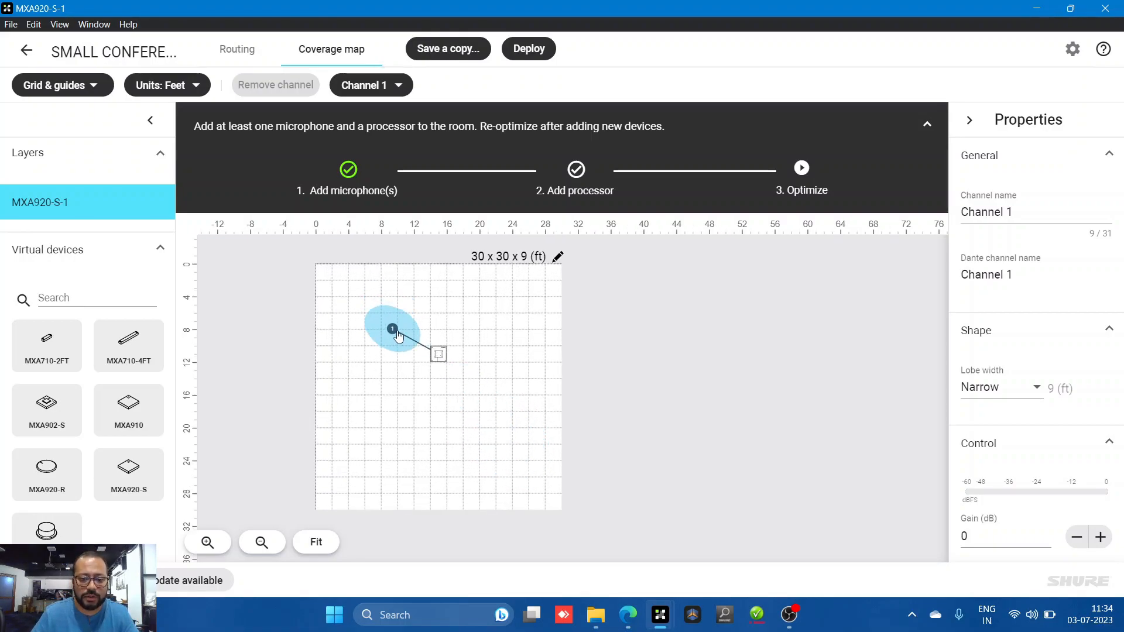
# Step: Add channel 2 with a Narrow lobe and place it at about 22 ft across and 8 ft down
pyautogui.click(438, 353)
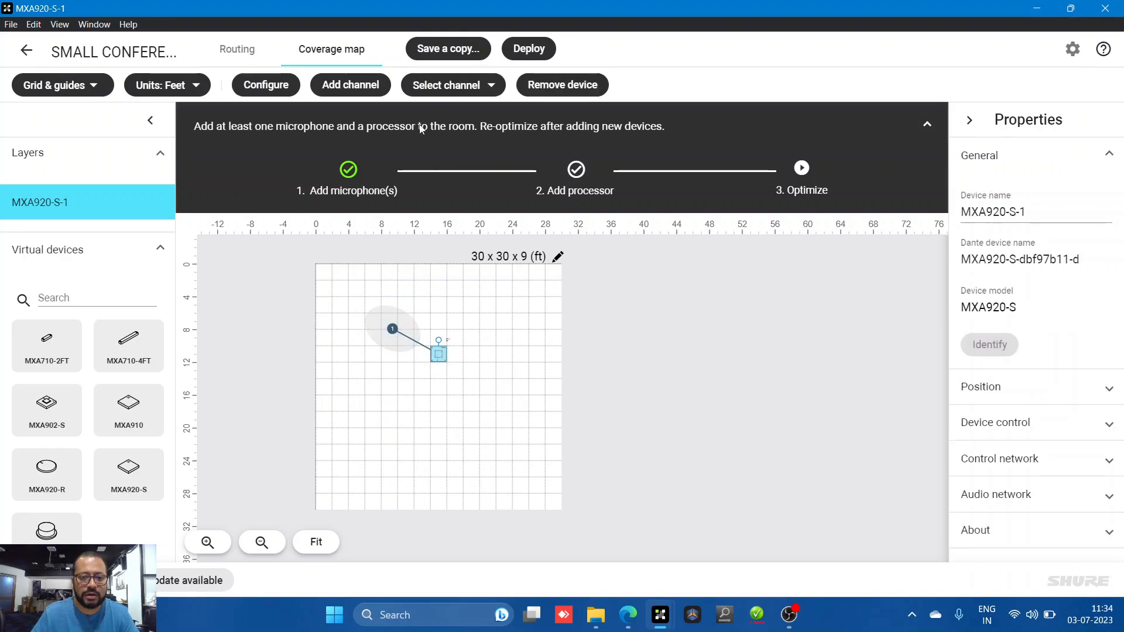
pyautogui.click(350, 85)
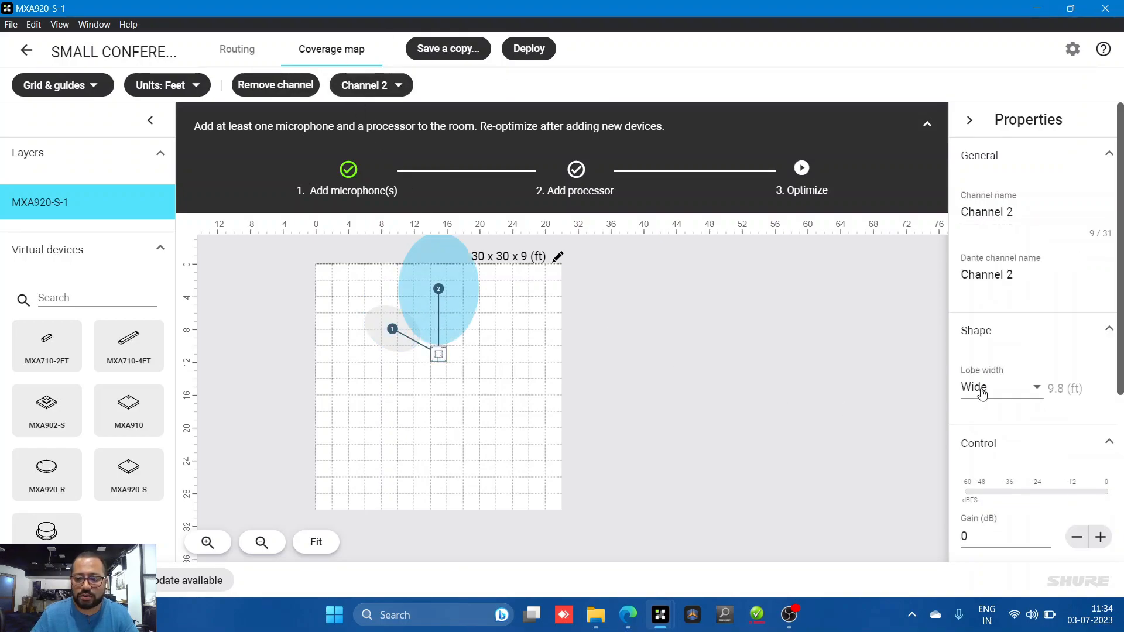
pyautogui.click(995, 387)
pyautogui.click(989, 317)
pyautogui.moveTo(425, 291); pyautogui.dragTo(483, 328)
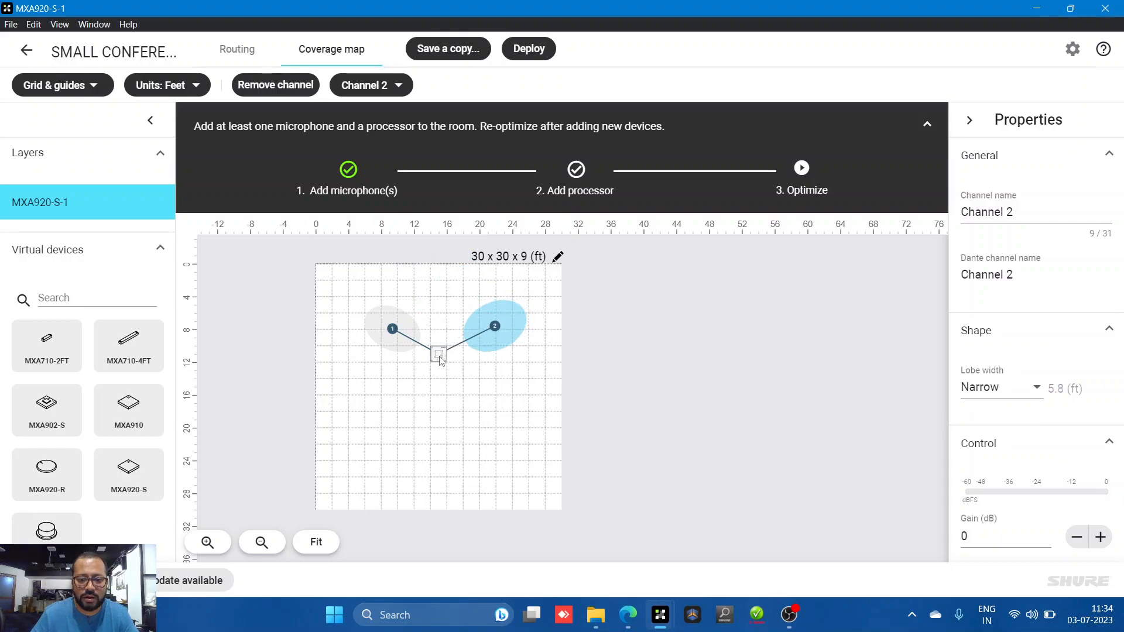
# Step: Fine-tune the two upper lobes, moving channel 1 to about 9 ft across and 7 ft down and channel 2 to about 21 ft across and 7 ft down
pyautogui.moveTo(397, 335); pyautogui.dragTo(392, 331)
pyautogui.moveTo(495, 327); pyautogui.dragTo(491, 325)
pyautogui.click(387, 331)
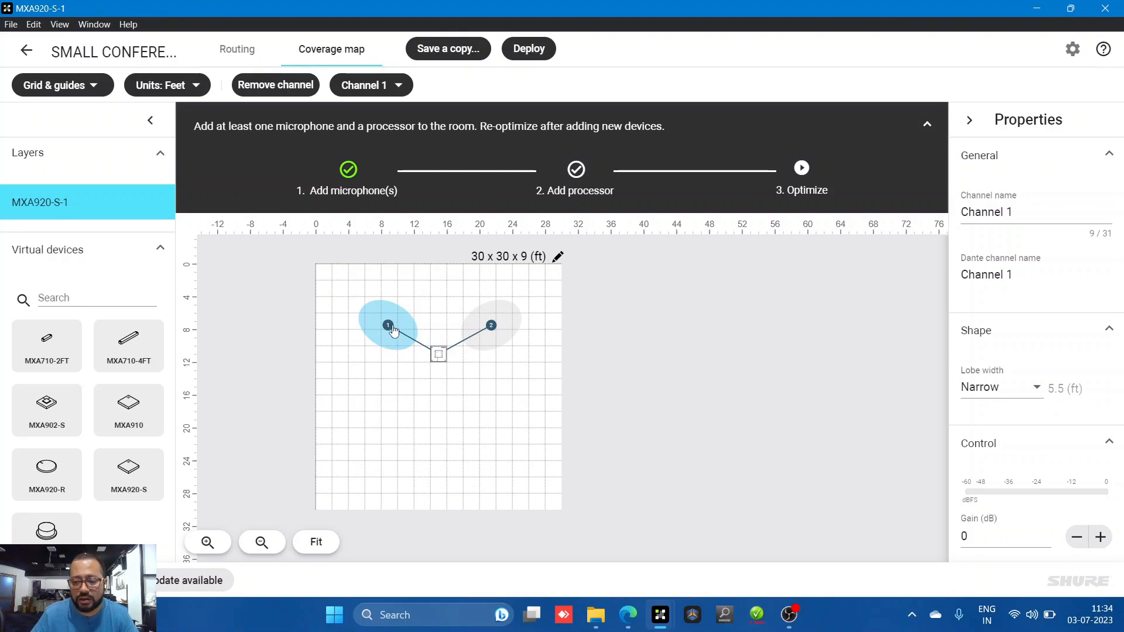
pyautogui.moveTo(386, 327); pyautogui.dragTo(387, 323)
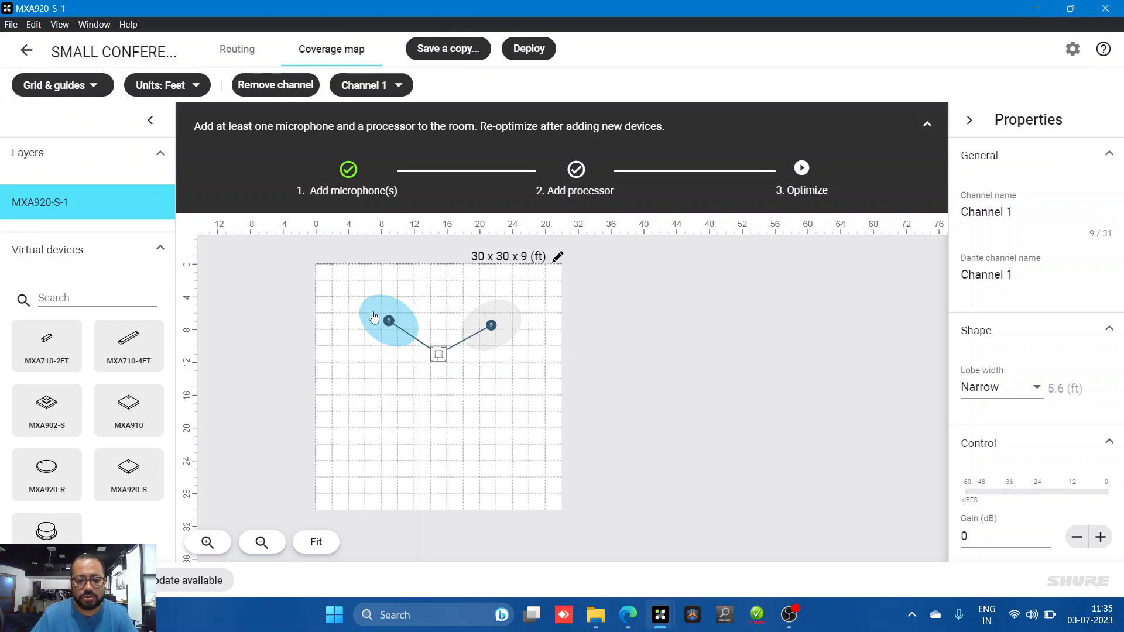
pyautogui.moveTo(491, 325); pyautogui.dragTo(489, 324)
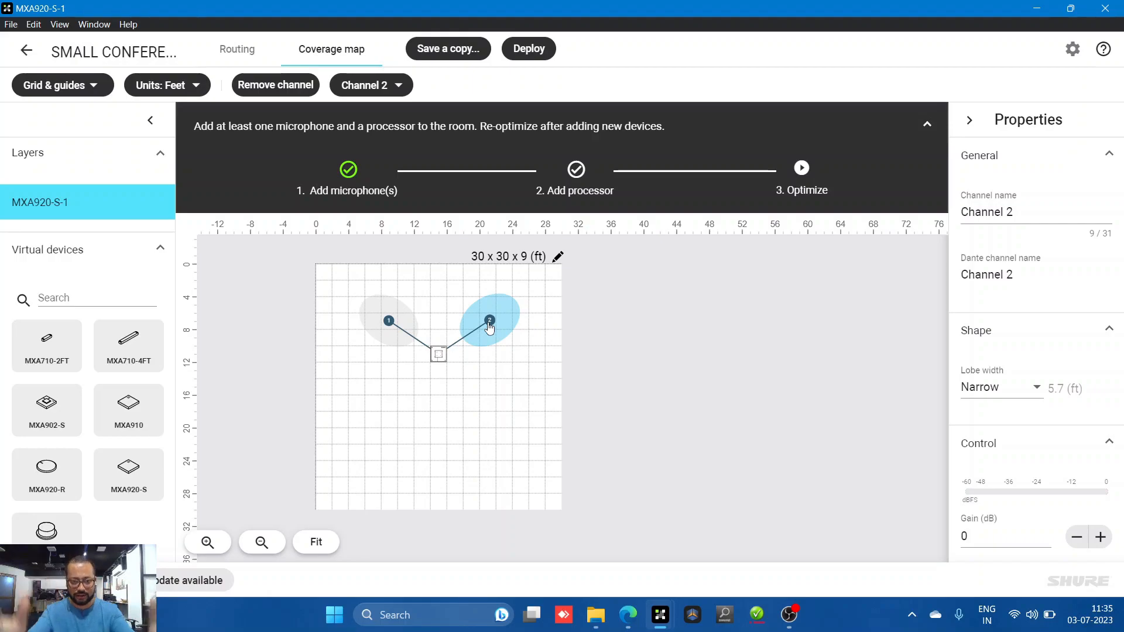
# Step: Add channels 3 and 4 to the microphone, placing lobe 3 at its lower-left side and lobe 4 straight below it at about 18 ft down
pyautogui.click(438, 355)
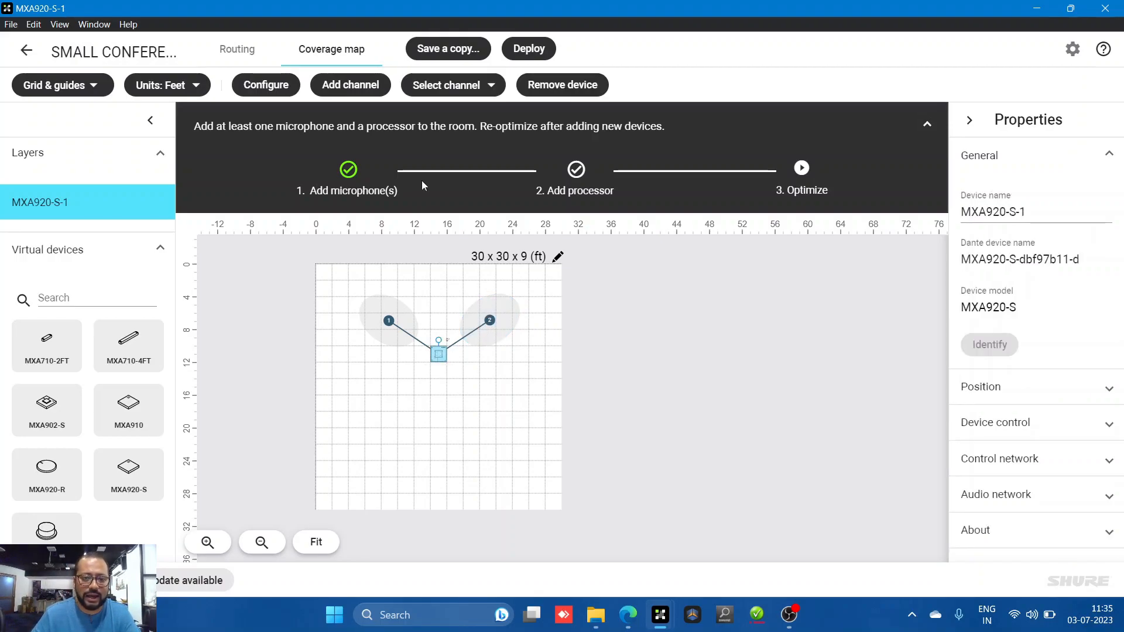
pyautogui.click(350, 85)
pyautogui.moveTo(359, 396)
pyautogui.mouseDown()
pyautogui.moveTo(367, 400)
pyautogui.moveTo(360, 380)
pyautogui.mouseUp()
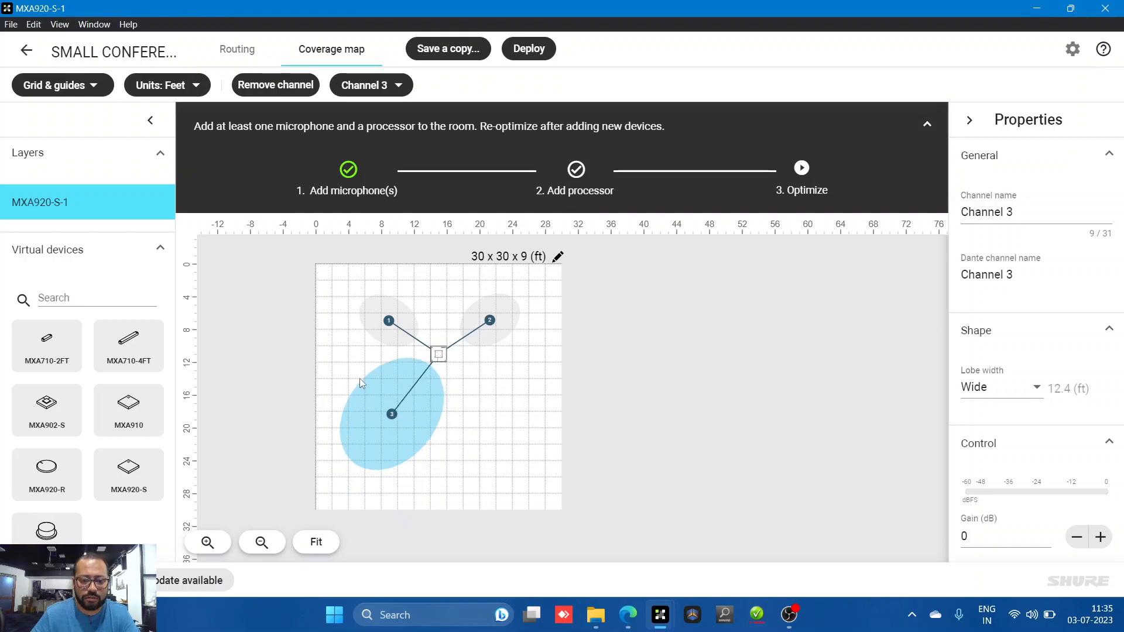
pyautogui.click(436, 355)
pyautogui.click(350, 85)
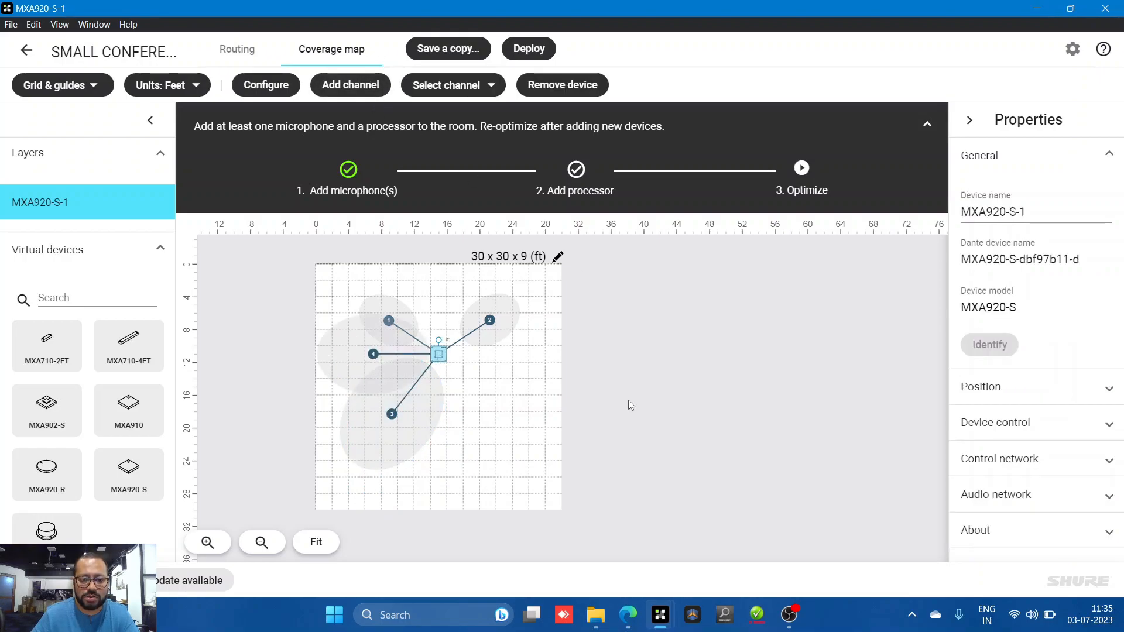
pyautogui.moveTo(345, 360); pyautogui.dragTo(444, 428)
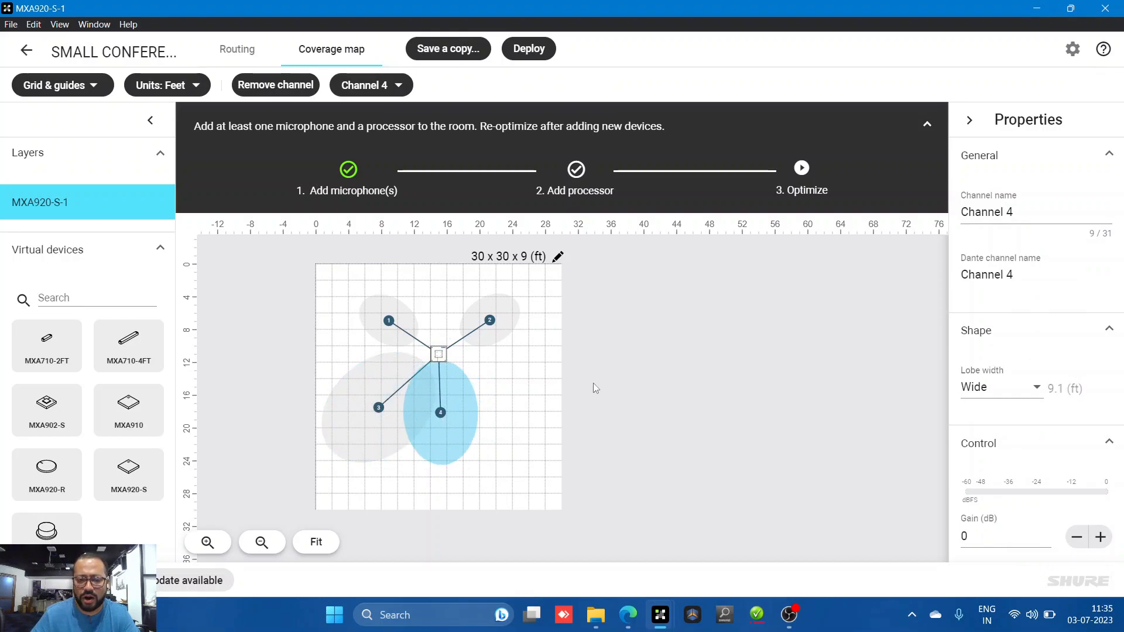
# Step: Add channel 5 at about 23 ft across and 18 ft down, and shift channel 3's lobe to about 7 ft across and 18 ft down
pyautogui.click(444, 357)
pyautogui.click(350, 84)
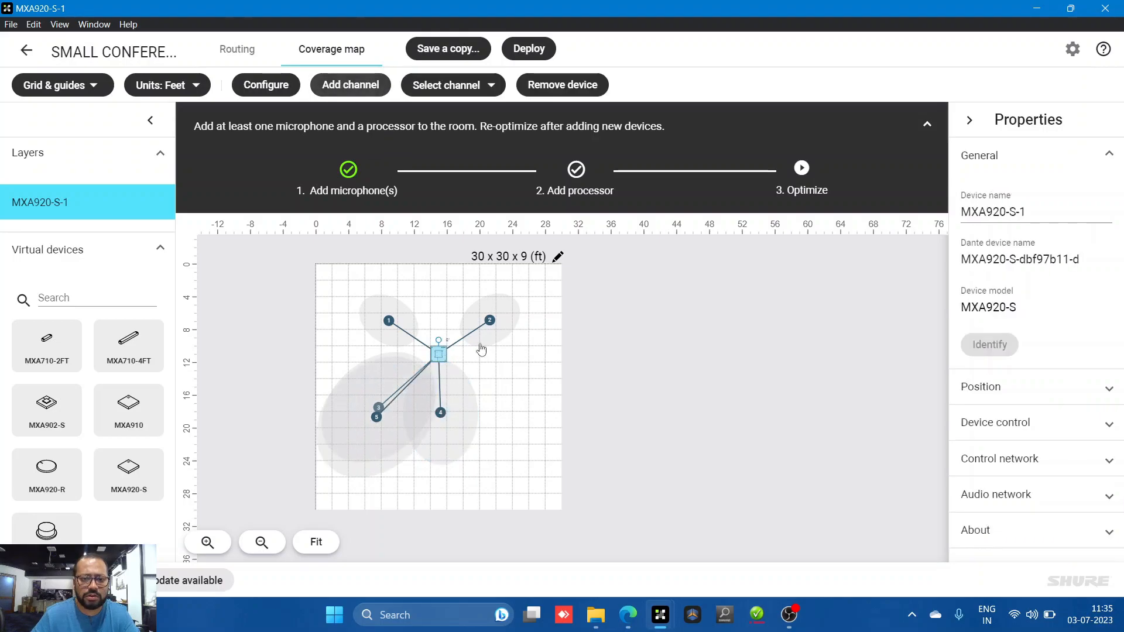
pyautogui.click(486, 427)
pyautogui.moveTo(485, 427); pyautogui.dragTo(477, 429)
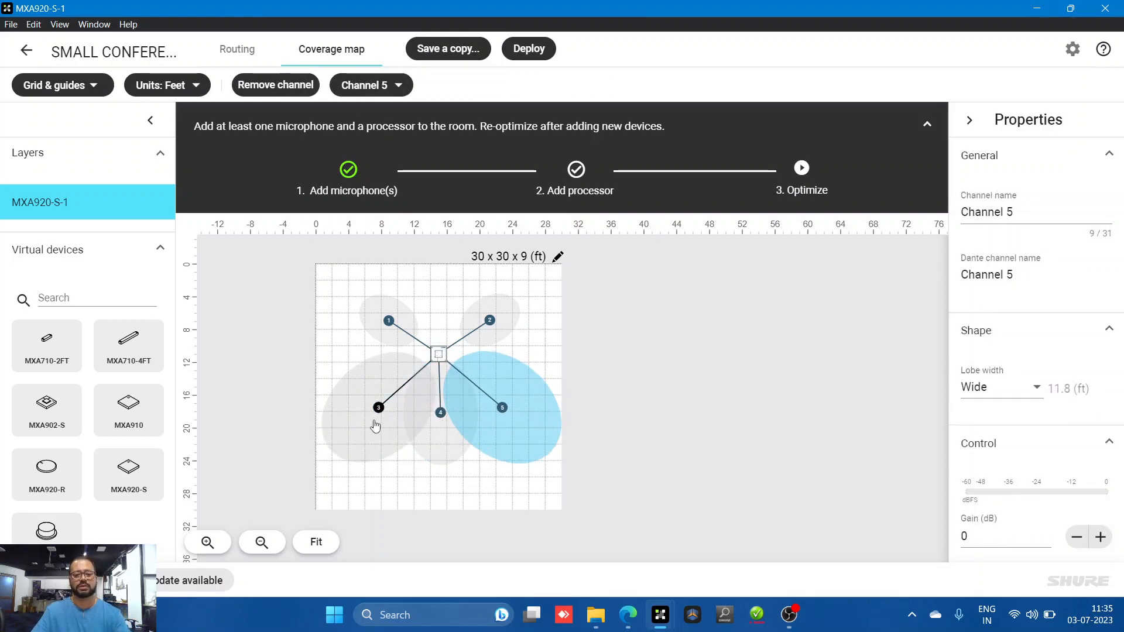
pyautogui.moveTo(376, 426); pyautogui.dragTo(372, 429)
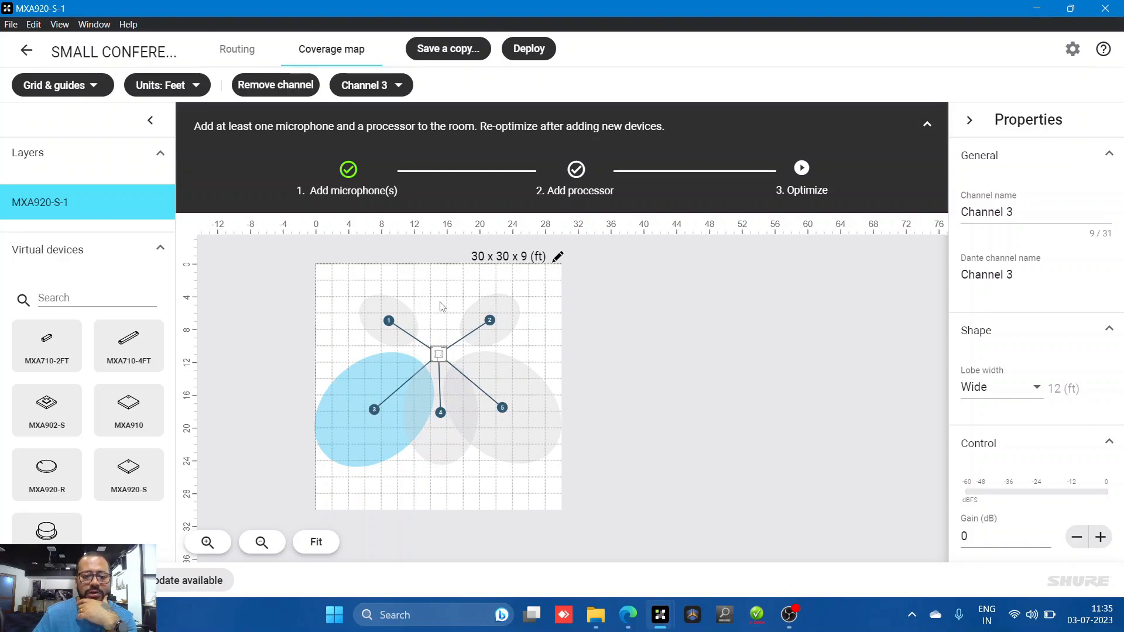
# Step: Examine how channel 4's lobe overlaps the neighbouring lobes of channels 3 and 5
pyautogui.click(446, 442)
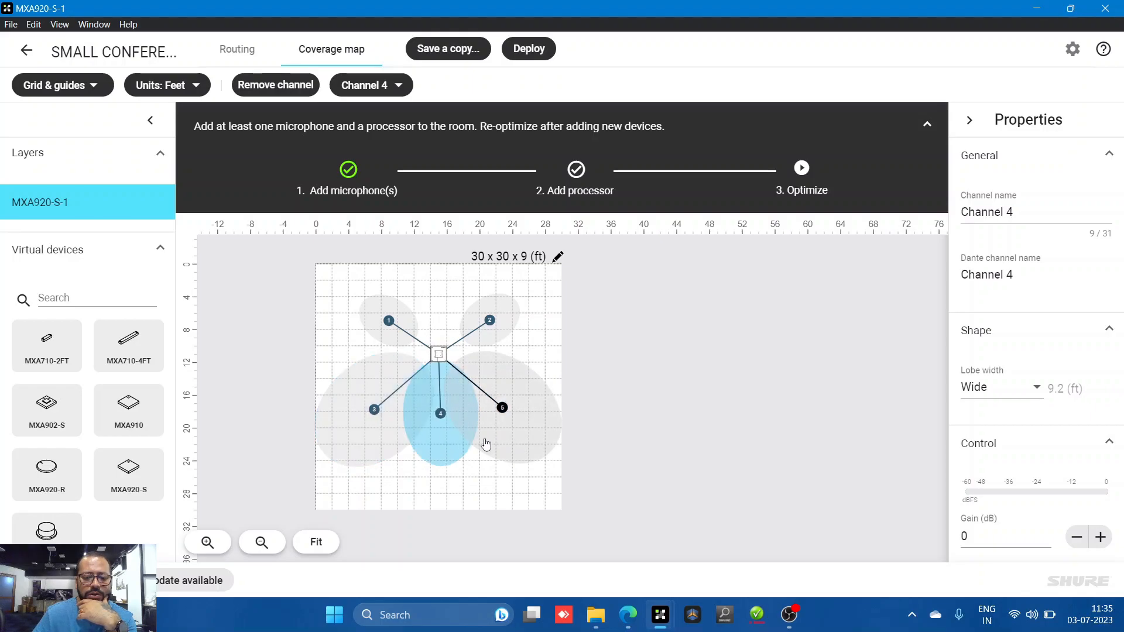
pyautogui.click(549, 414)
pyautogui.click(368, 421)
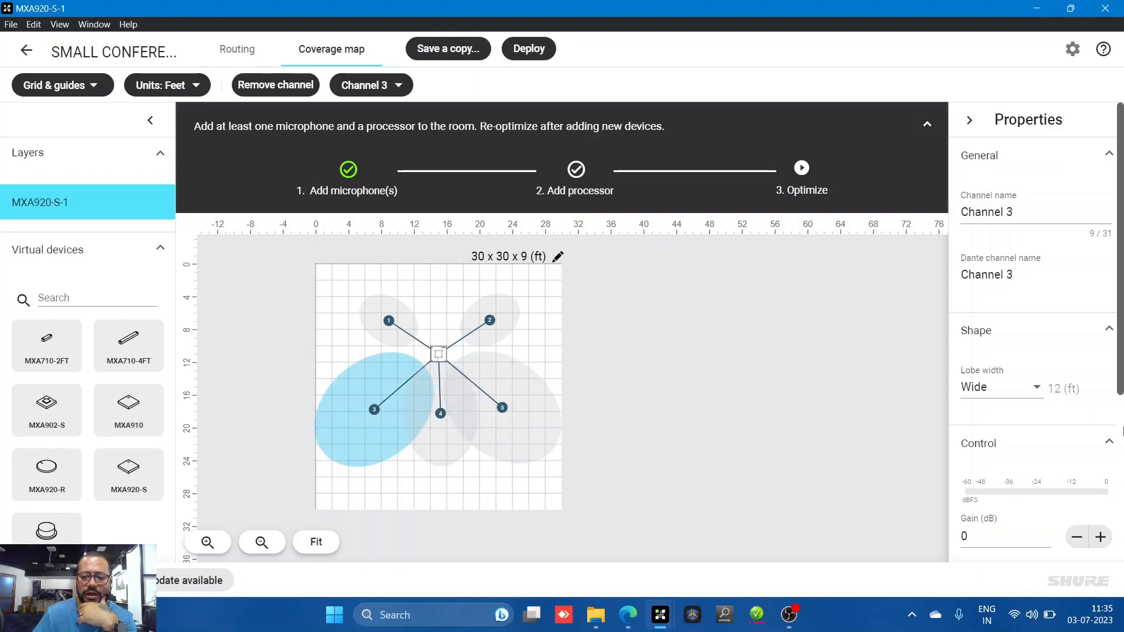
pyautogui.scroll(5, 426, 413)
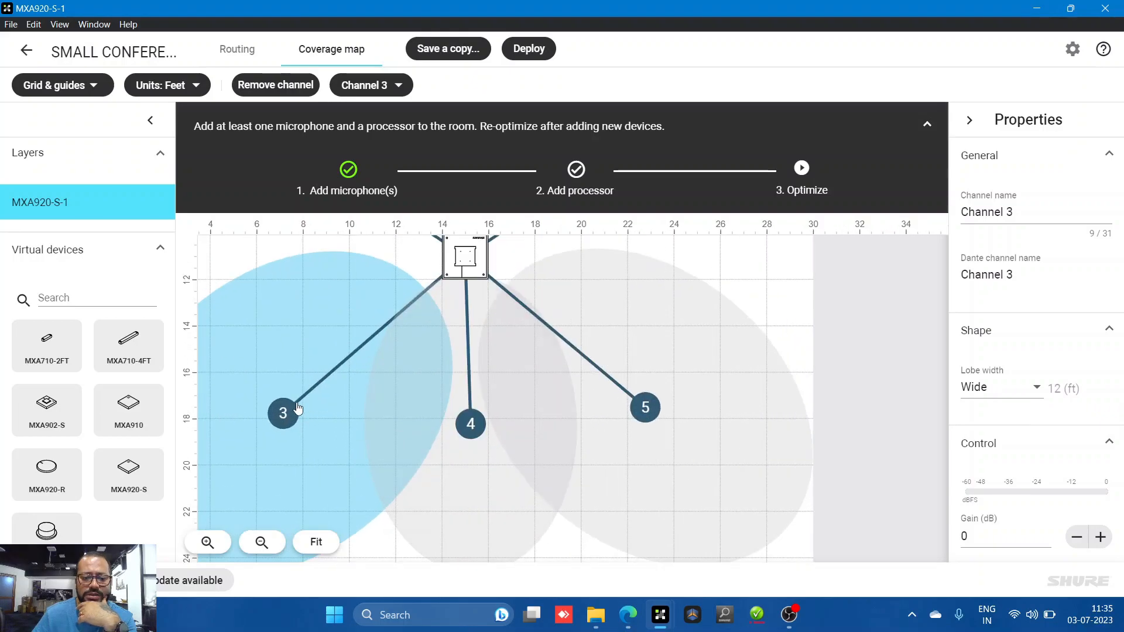
pyautogui.click(404, 395)
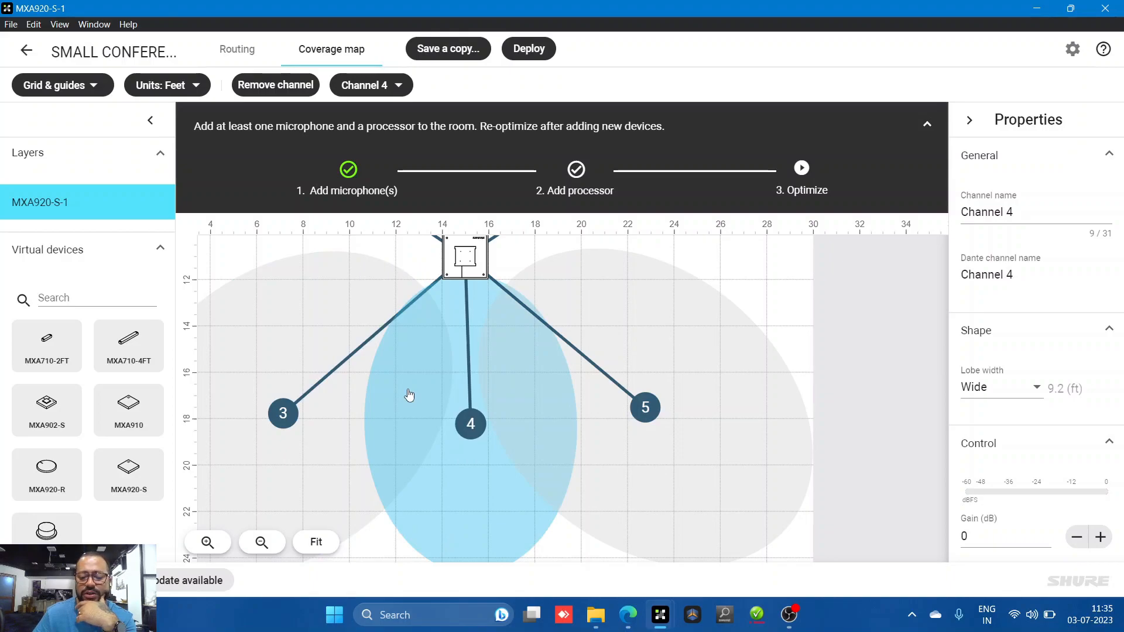
pyautogui.click(285, 412)
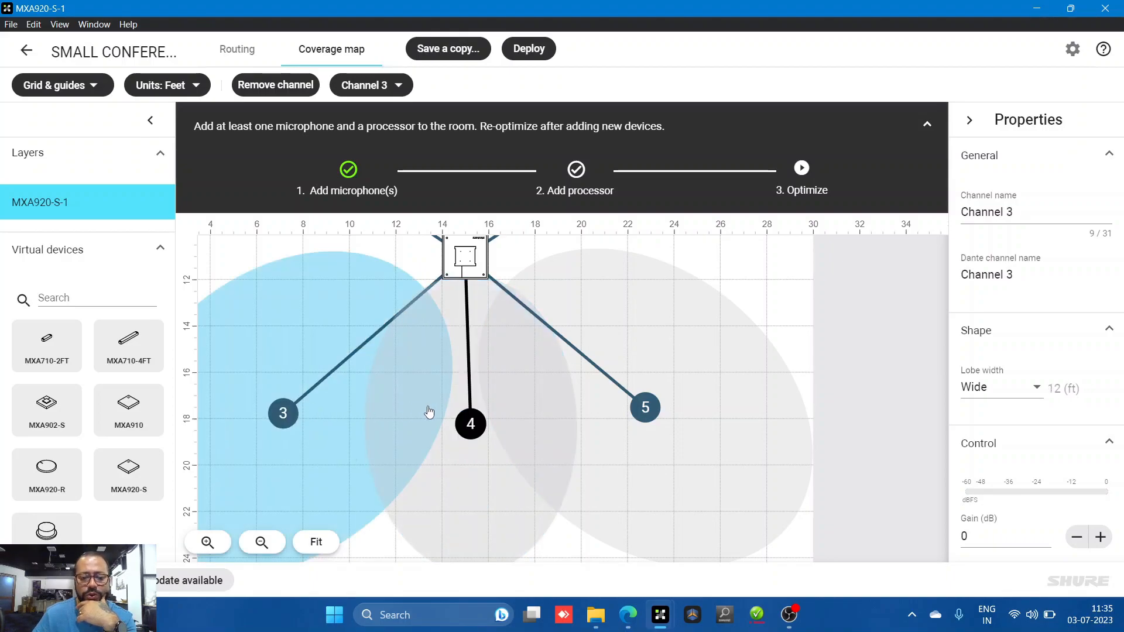
pyautogui.click(468, 412)
pyautogui.click(303, 413)
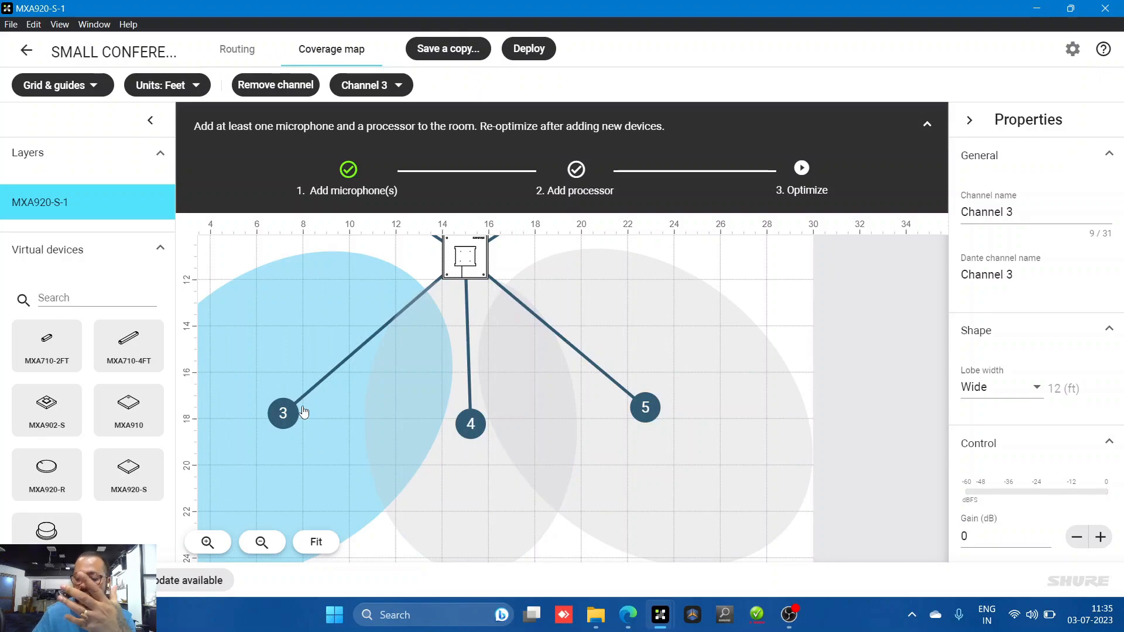
pyautogui.click(485, 451)
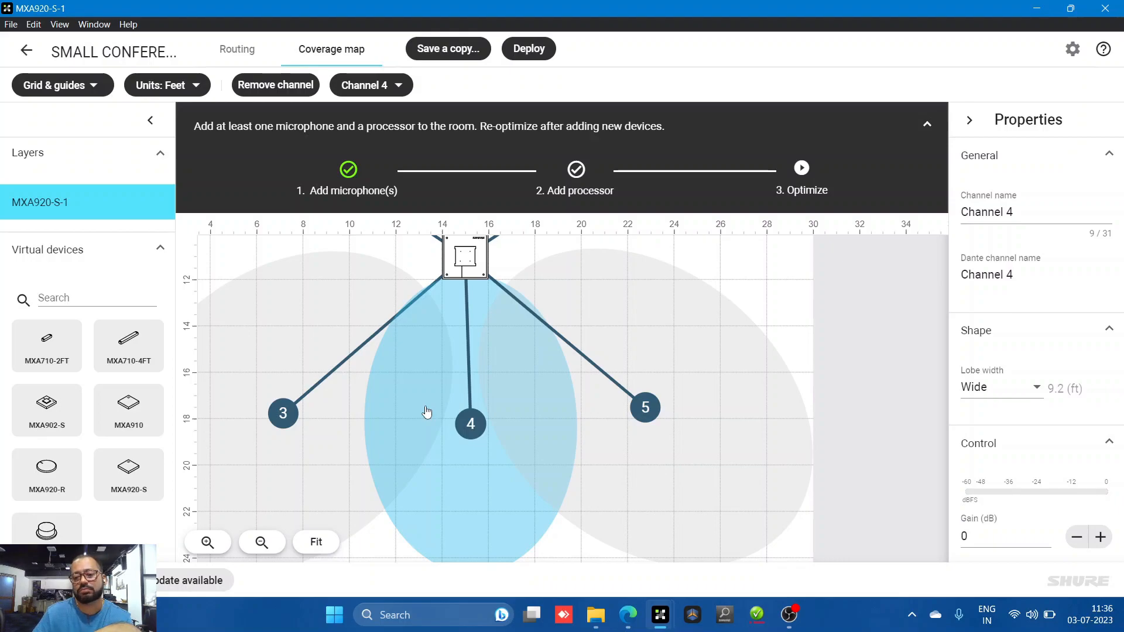
pyautogui.scroll(-3, 427, 412)
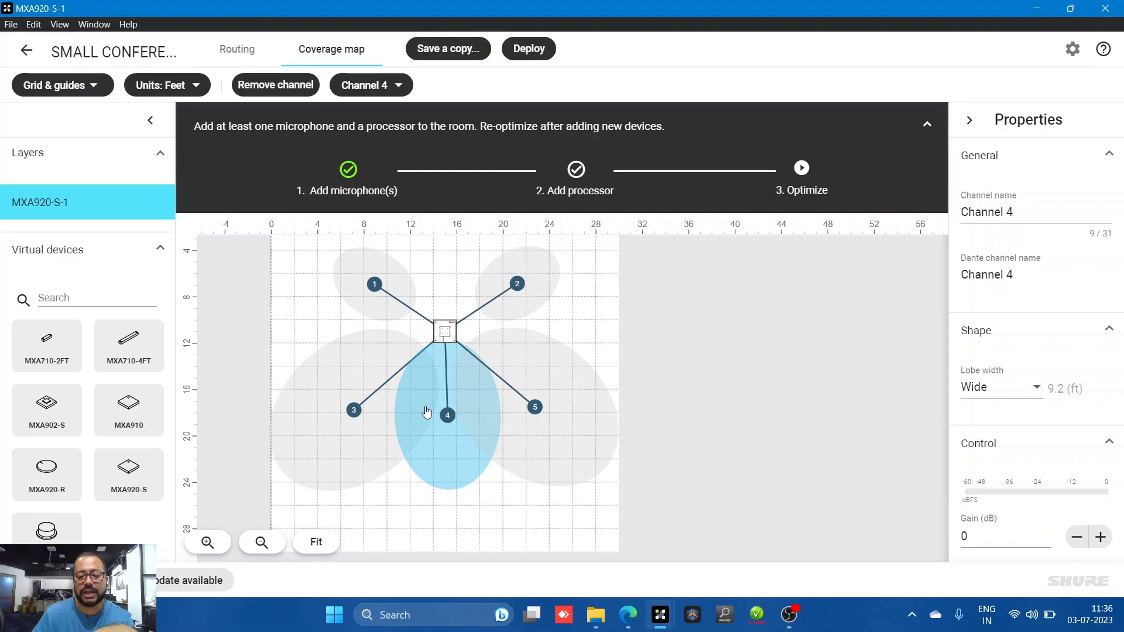
pyautogui.click(350, 421)
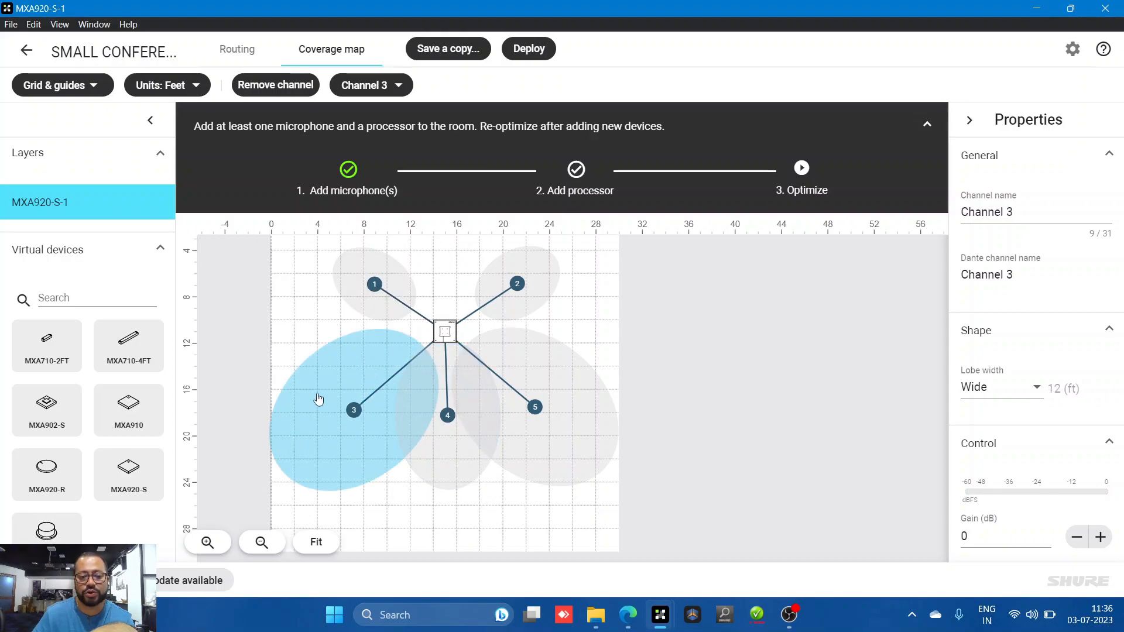
pyautogui.click(428, 403)
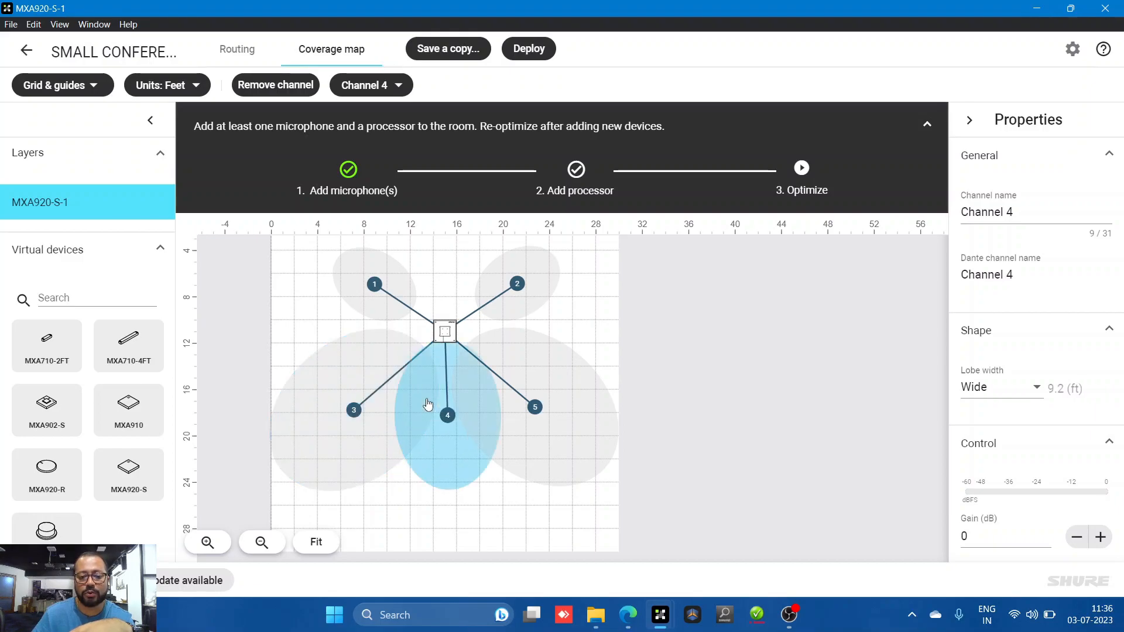
pyautogui.click(356, 415)
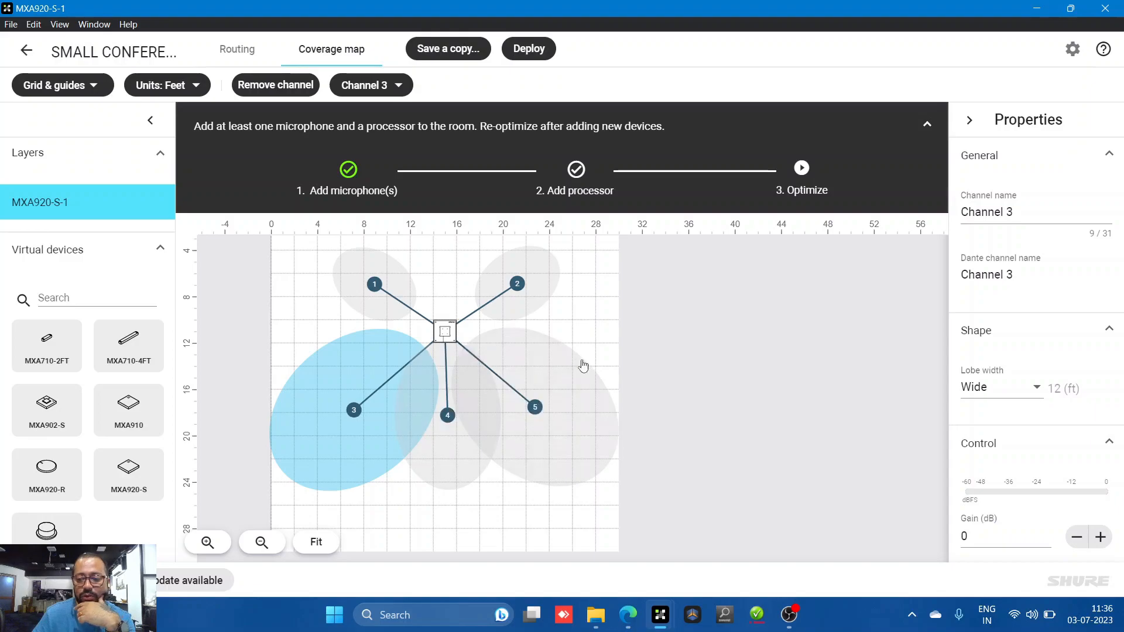
pyautogui.click(925, 398)
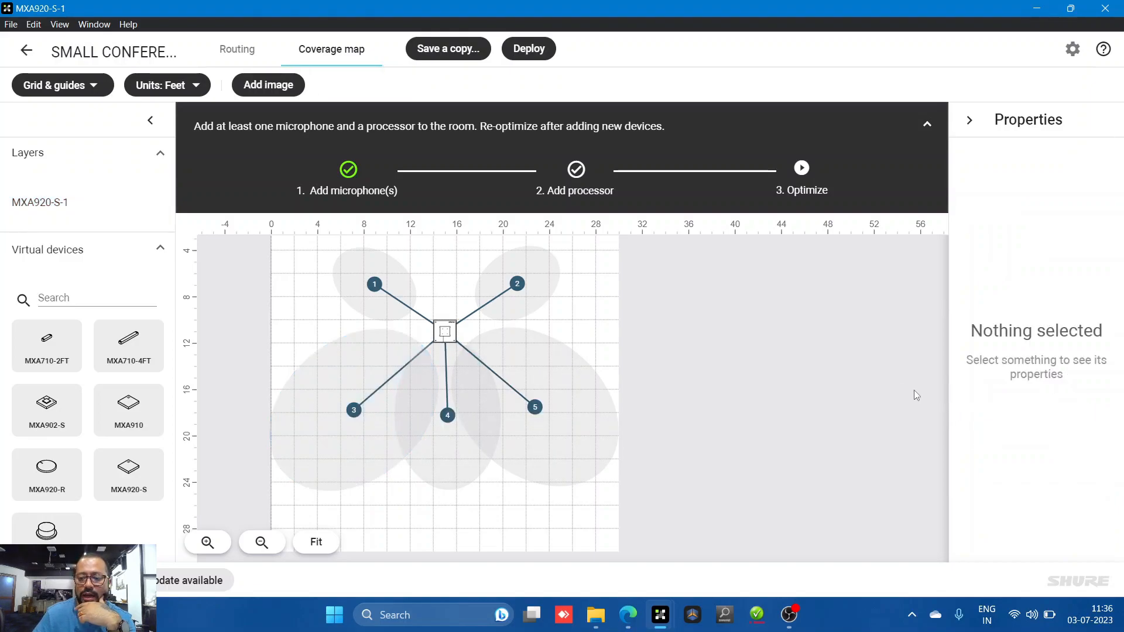
# Step: Set channel 3's lobe width to Narrow and move the lobe to about 8 ft across and 14 ft down
pyautogui.click(355, 411)
pyautogui.click(983, 388)
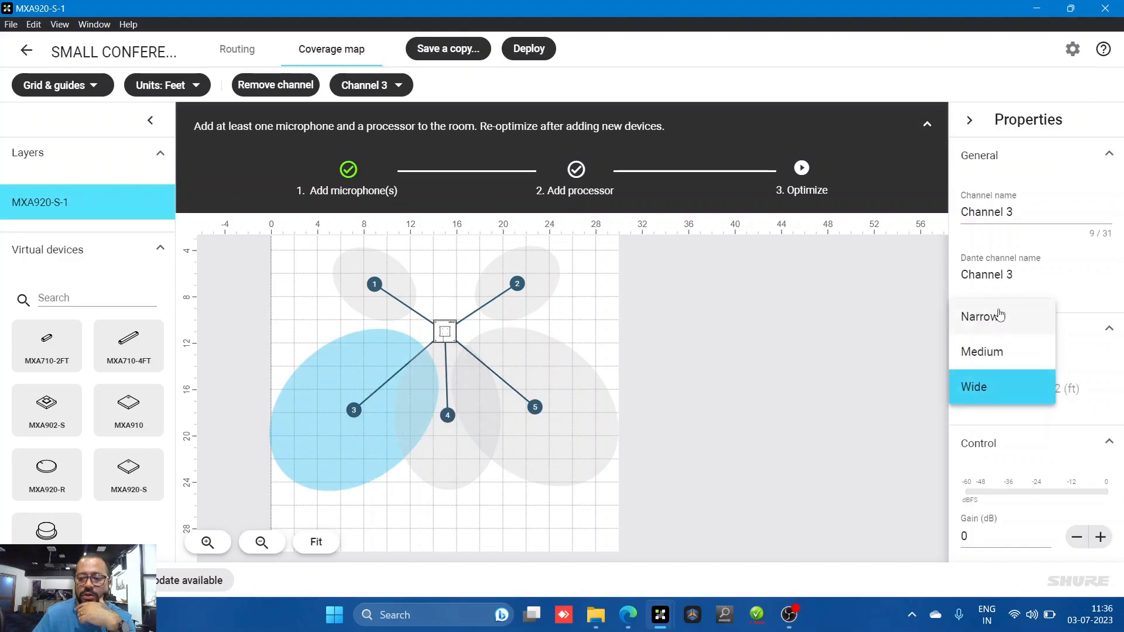
pyautogui.click(983, 316)
pyautogui.moveTo(353, 429); pyautogui.dragTo(363, 386)
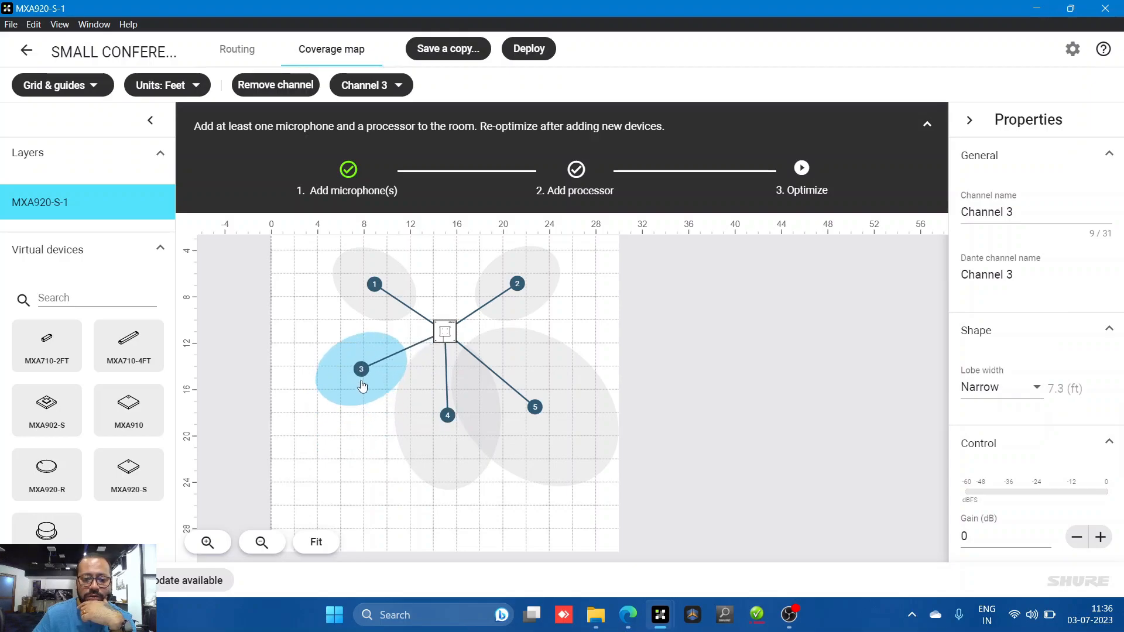
# Step: Set channel 5's lobe width to Narrow and move the lobe to about 22 ft across and 14 ft down
pyautogui.click(534, 392)
pyautogui.click(1018, 391)
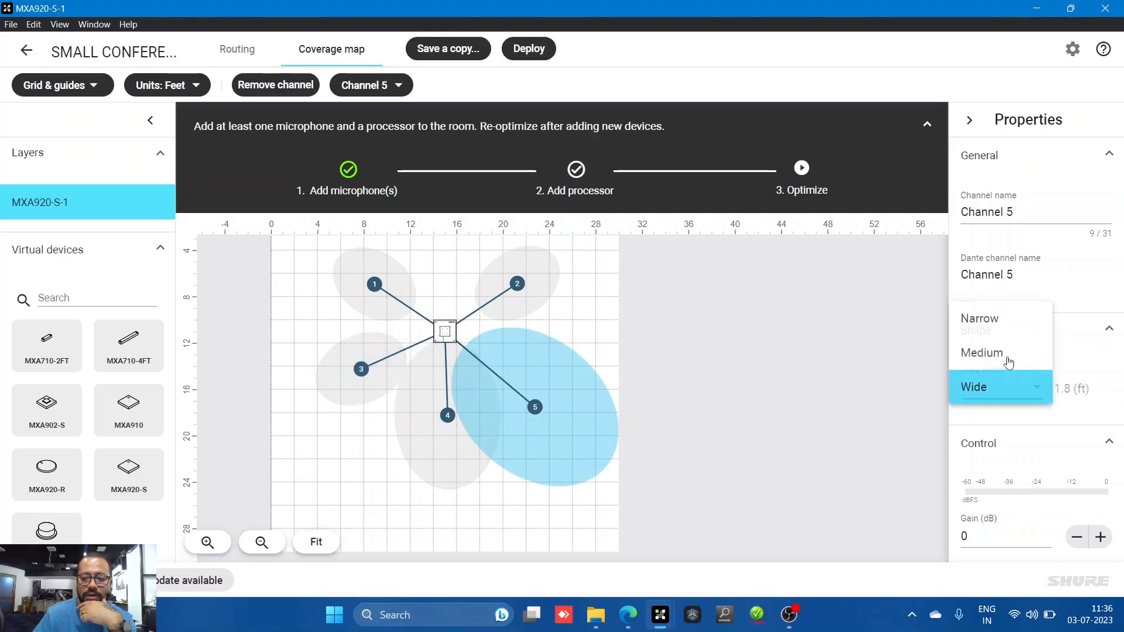
pyautogui.click(990, 317)
pyautogui.moveTo(541, 436); pyautogui.dragTo(534, 396)
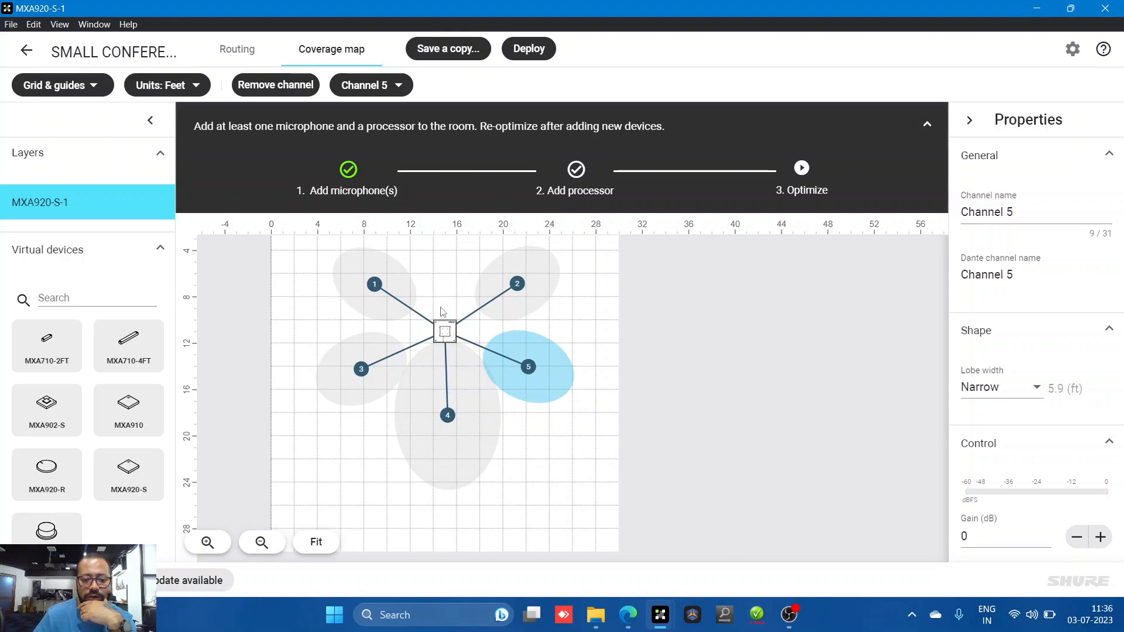
# Step: Add channel 6, try a Medium lobe, change it to Narrow, and place it at about 7 ft across and 21 ft down
pyautogui.click(445, 337)
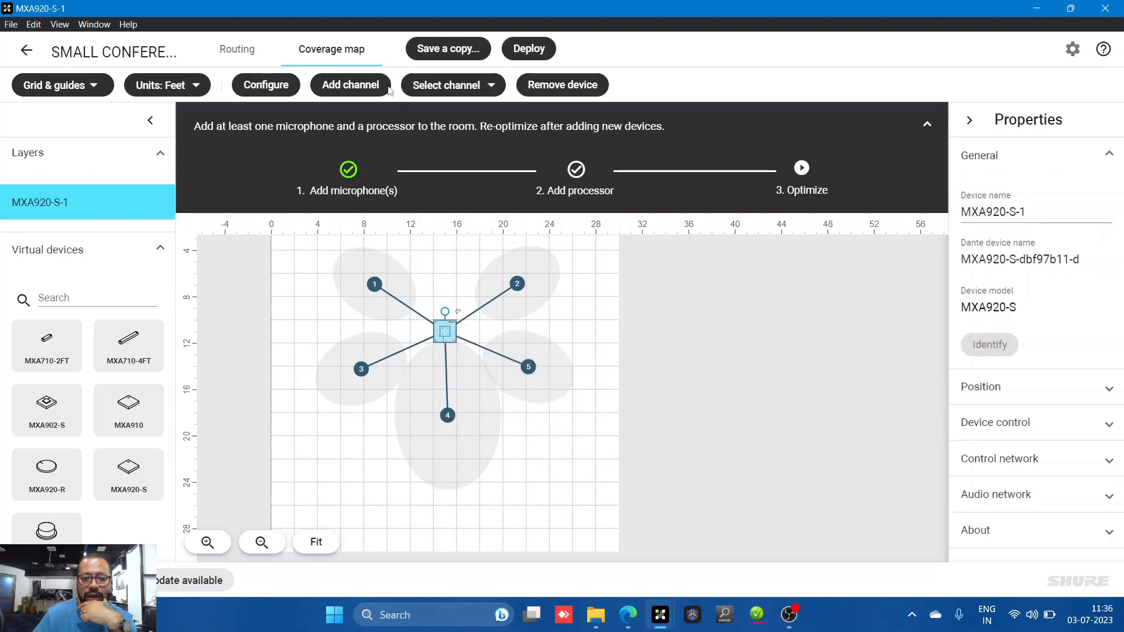
pyautogui.click(348, 87)
pyautogui.moveTo(449, 463); pyautogui.dragTo(352, 464)
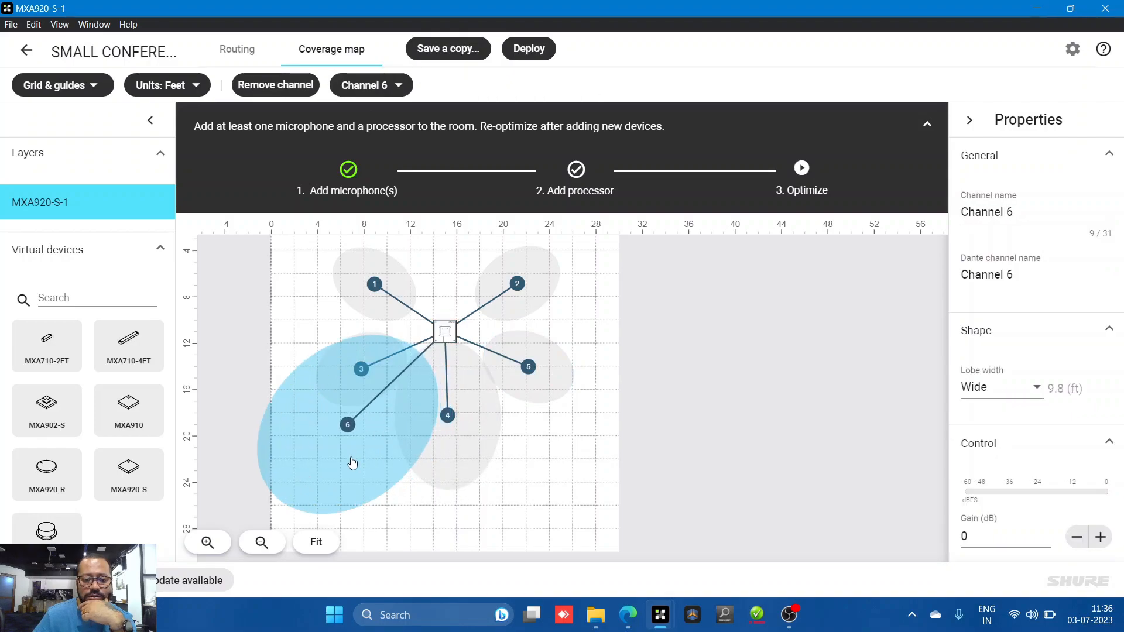
pyautogui.click(1001, 388)
pyautogui.click(1007, 355)
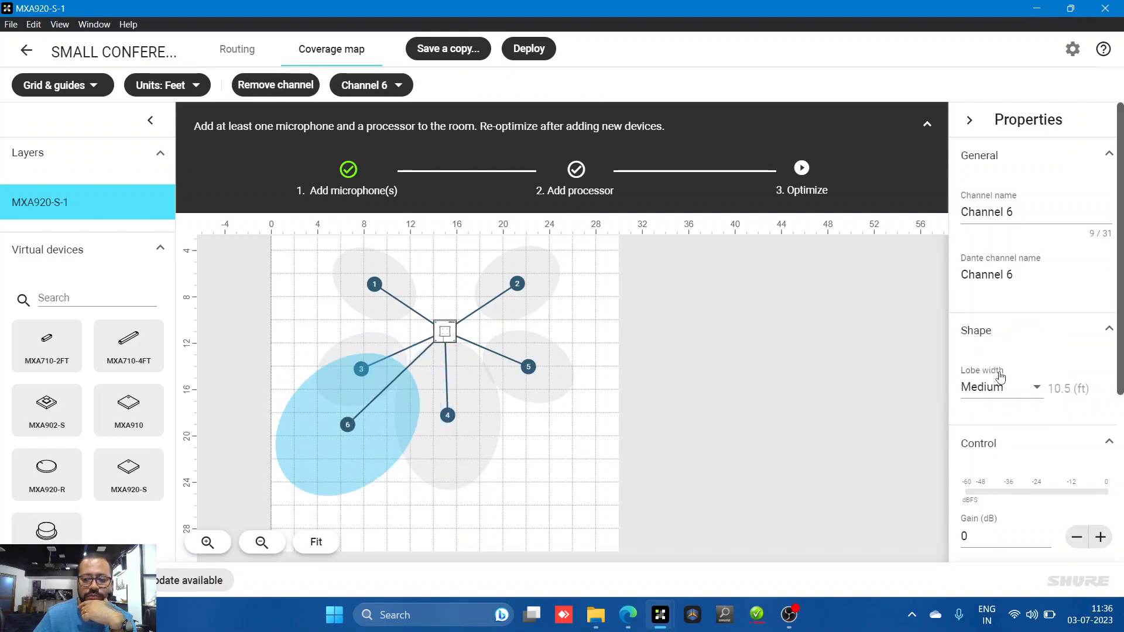
pyautogui.click(1000, 389)
pyautogui.click(1003, 332)
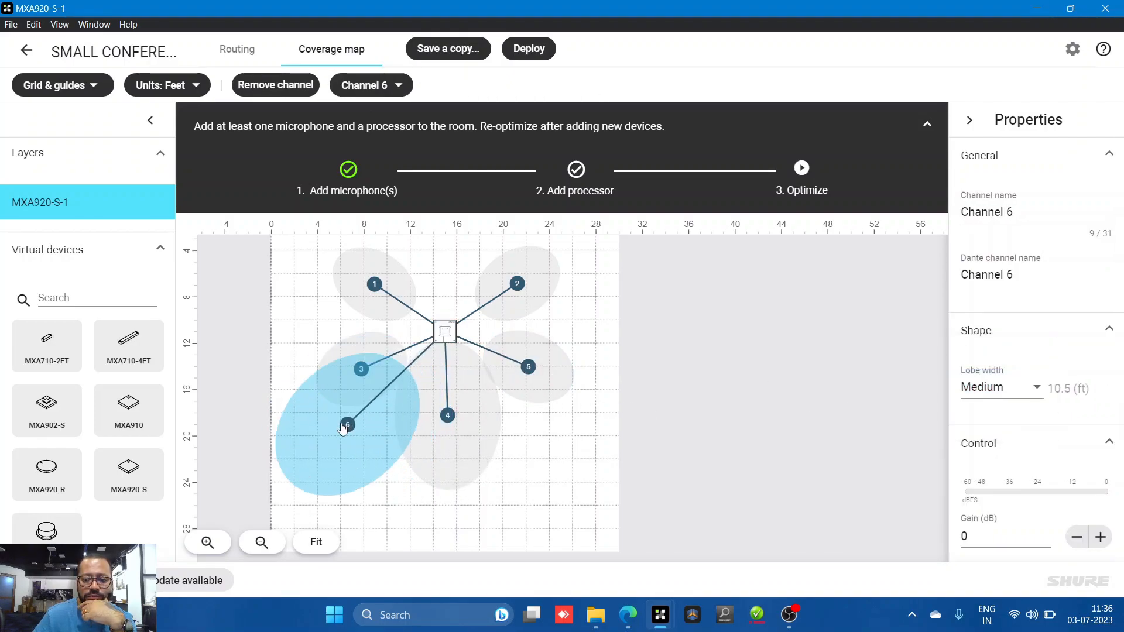
pyautogui.click(1002, 388)
pyautogui.click(998, 351)
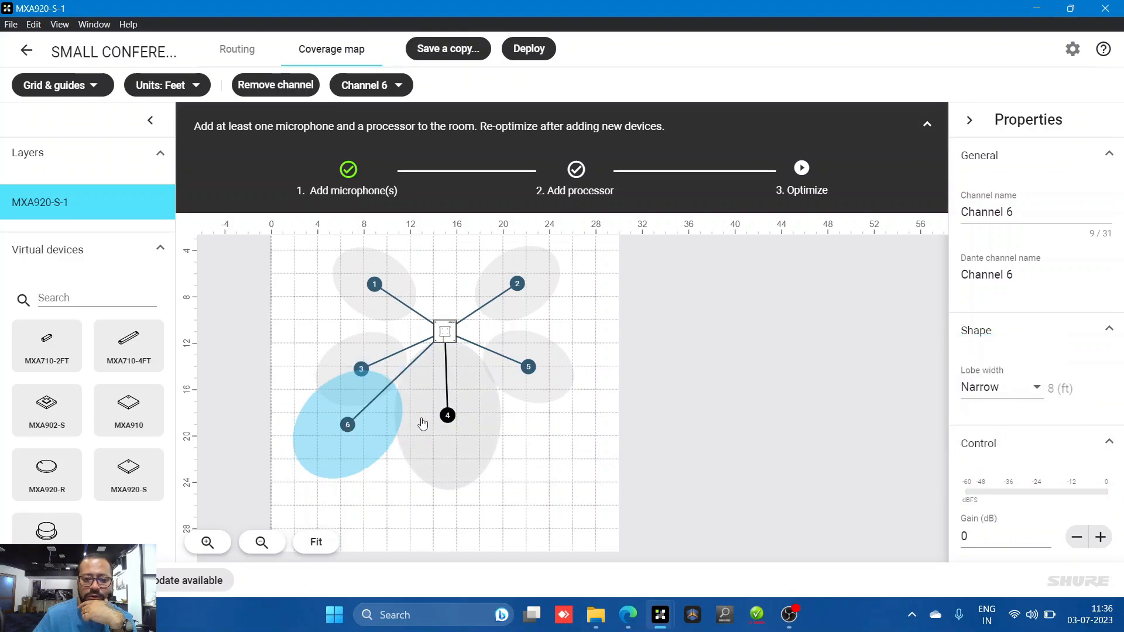
pyautogui.moveTo(350, 430)
pyautogui.mouseDown()
pyautogui.moveTo(336, 455)
pyautogui.moveTo(352, 451)
pyautogui.mouseUp()
pyautogui.click(371, 366)
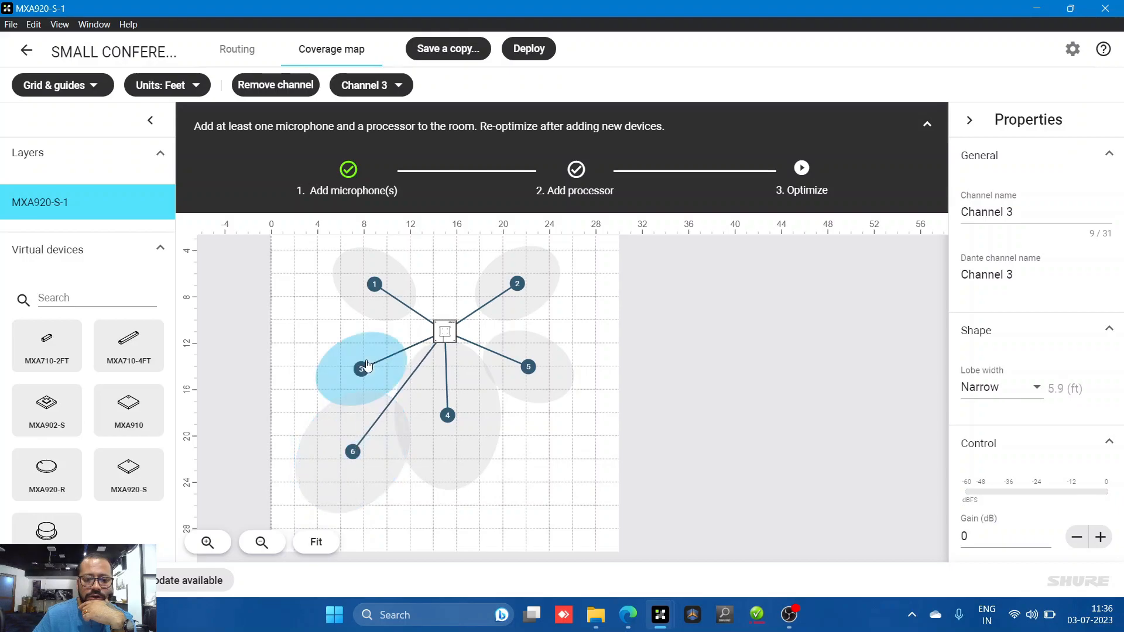
# Step: Add channel 7 with a Narrow lobe at about 24 ft across and 21 ft down, and select channel 4's lobe
pyautogui.click(446, 340)
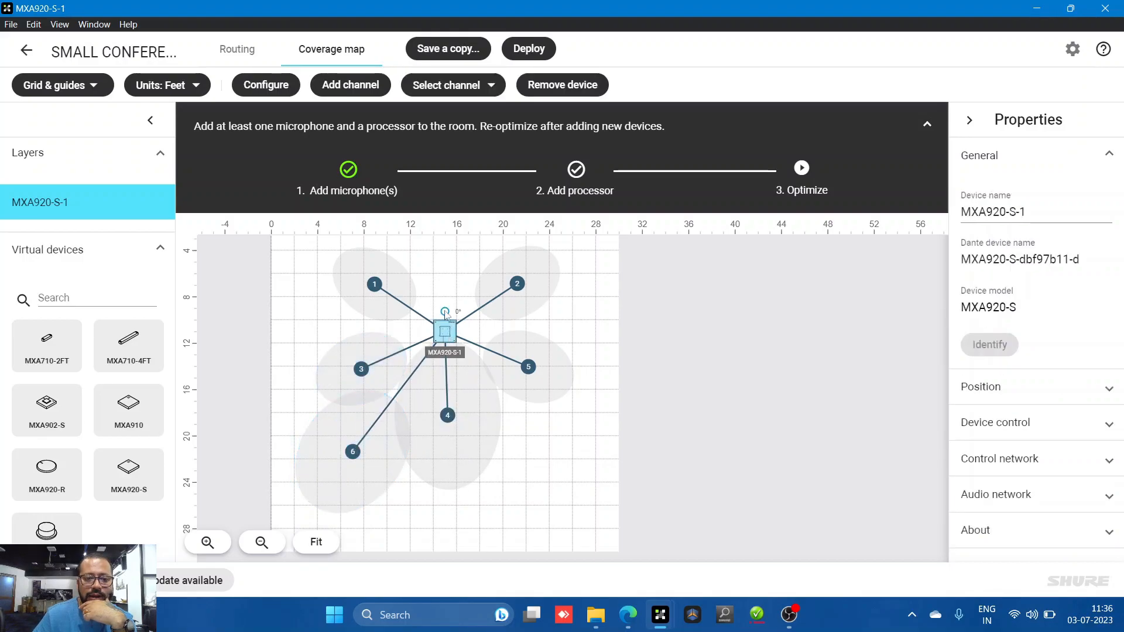
pyautogui.click(358, 94)
pyautogui.click(995, 391)
pyautogui.click(990, 318)
pyautogui.moveTo(533, 423); pyautogui.dragTo(550, 454)
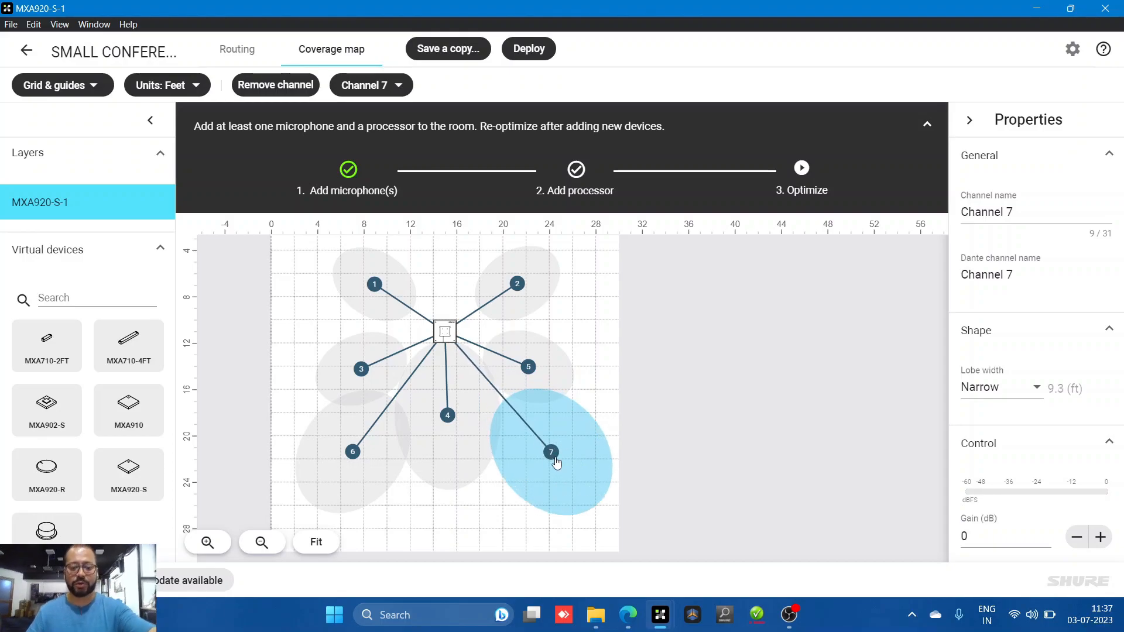
pyautogui.click(357, 448)
pyautogui.click(432, 432)
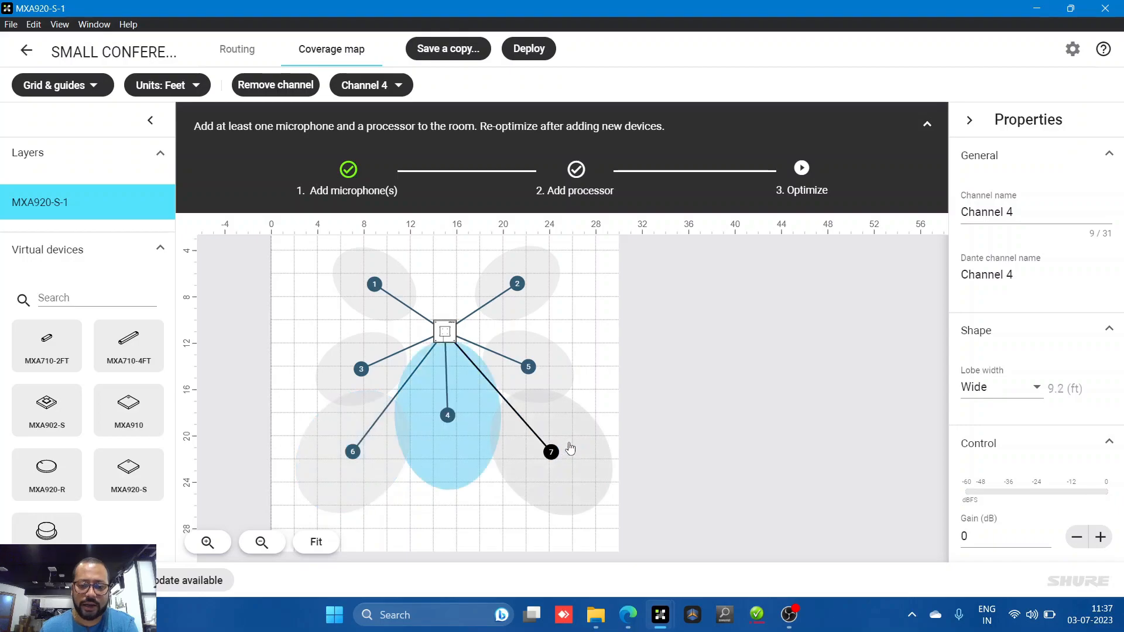
# Step: Fine-tune channel 5's lobe at about 22 ft across and 14 ft down, and channel 7's at about 24 ft across and 21 ft down
pyautogui.click(569, 447)
pyautogui.click(547, 394)
pyautogui.scroll(3, 557, 409)
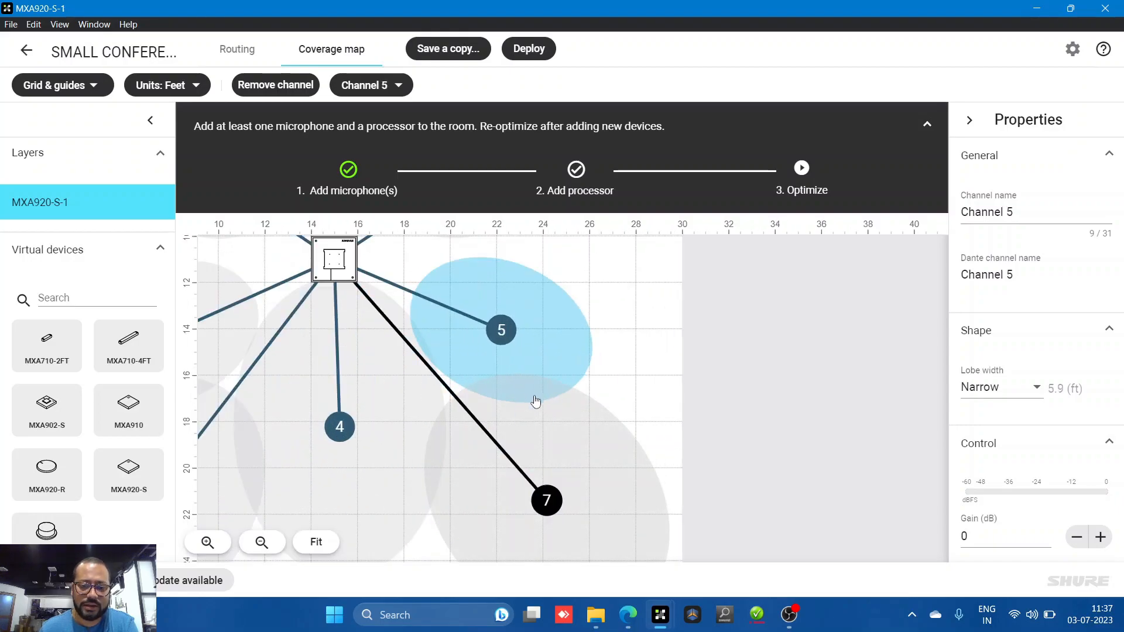
pyautogui.scroll(-3, 572, 495)
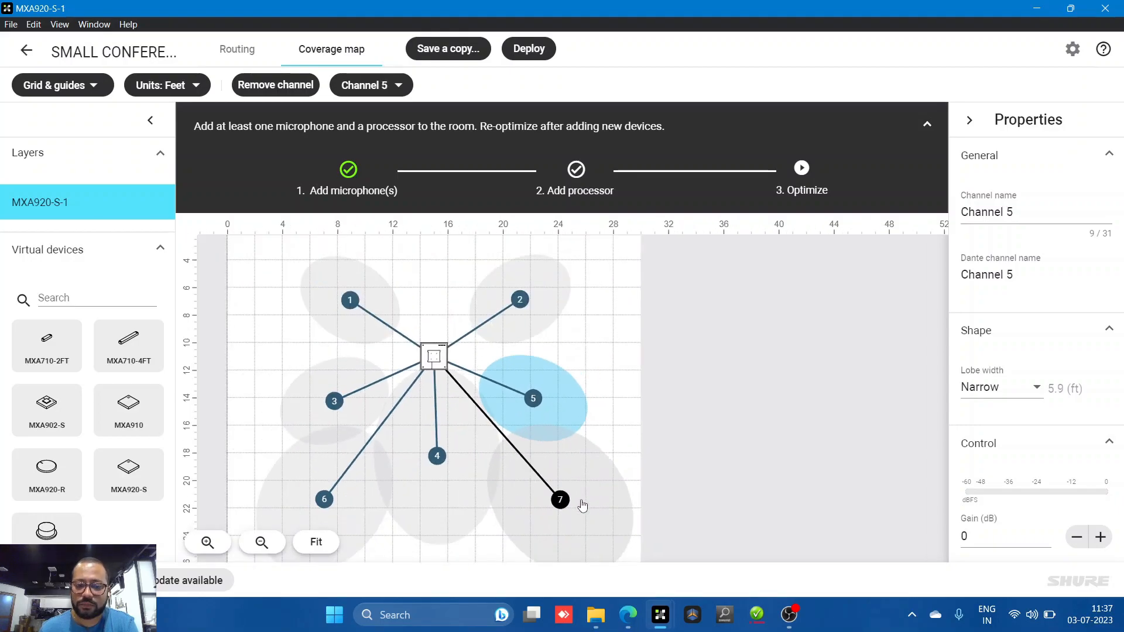
pyautogui.click(571, 515)
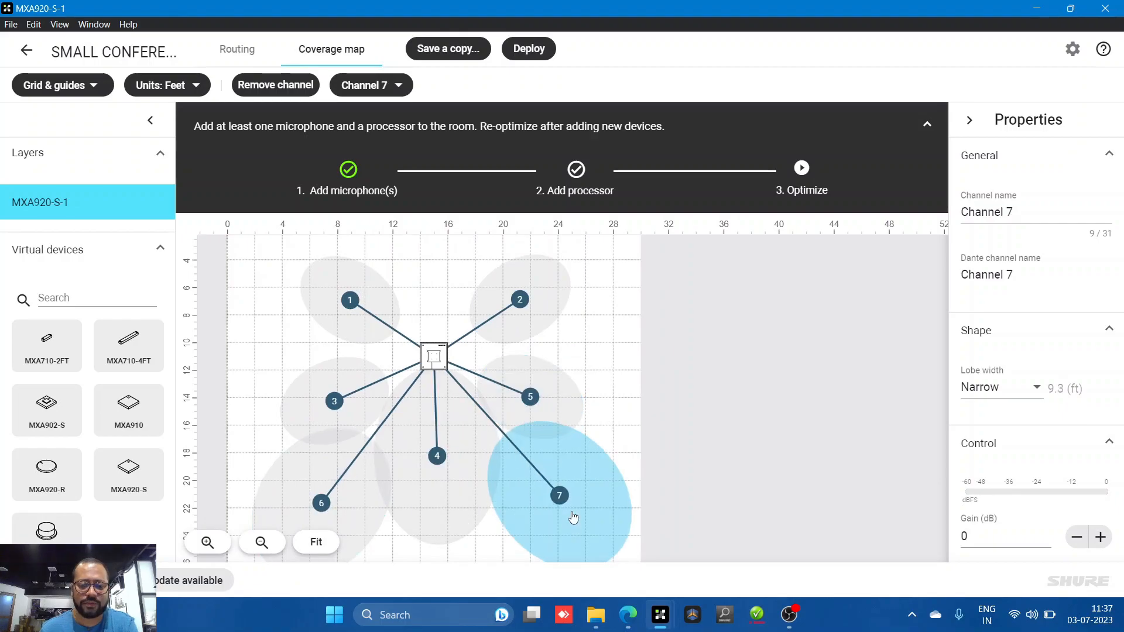
pyautogui.scroll(-1, 562, 521)
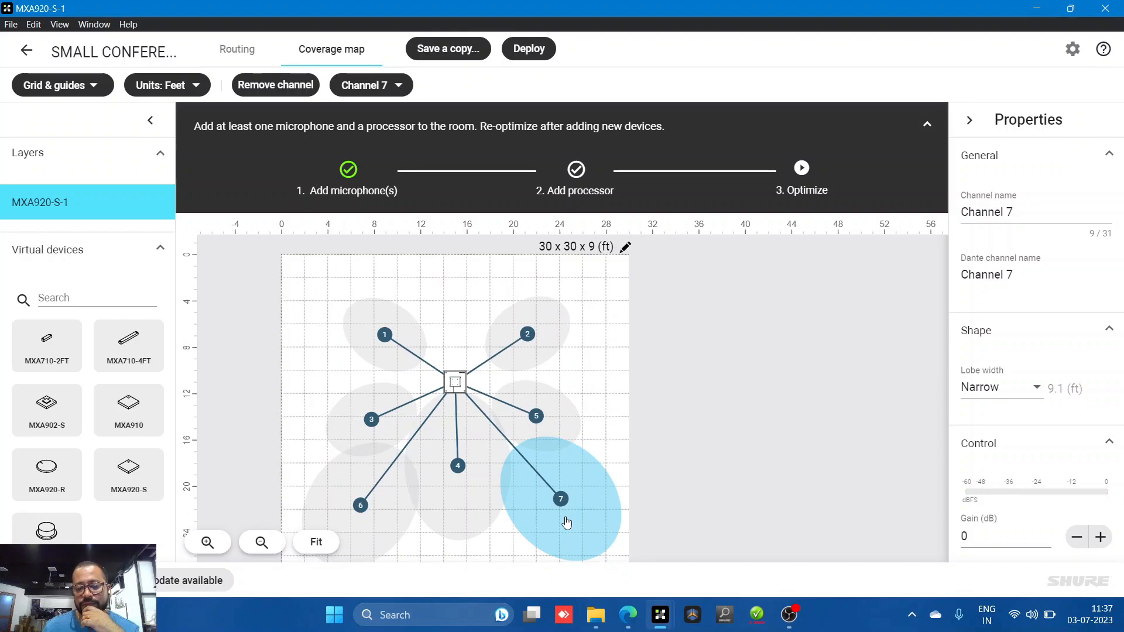
# Step: Open the MXA920-S microphone's channel configuration from the coverage map and rename channel 1 as INSTRUCTOR 1
pyautogui.click(461, 391)
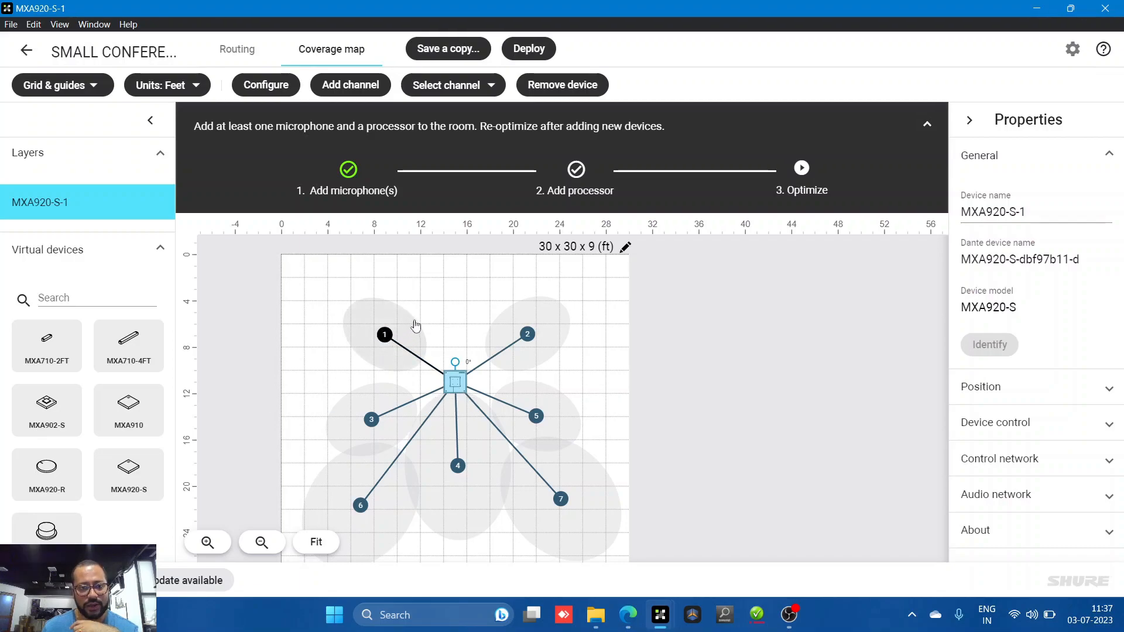
pyautogui.doubleClick(458, 379)
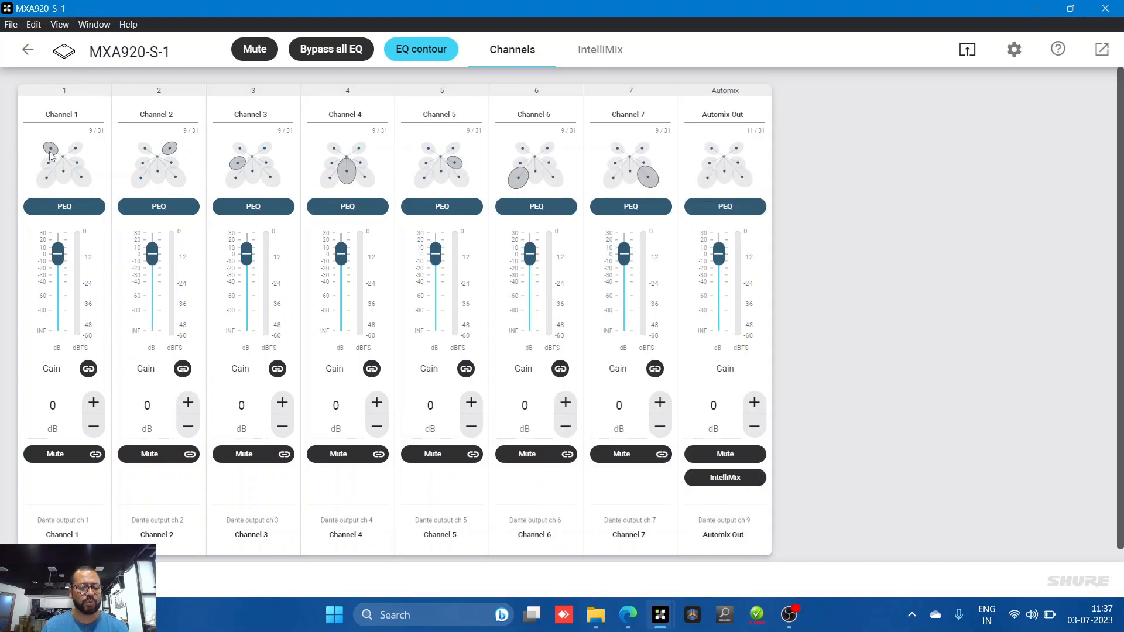
pyautogui.moveTo(79, 114); pyautogui.dragTo(8, 117)
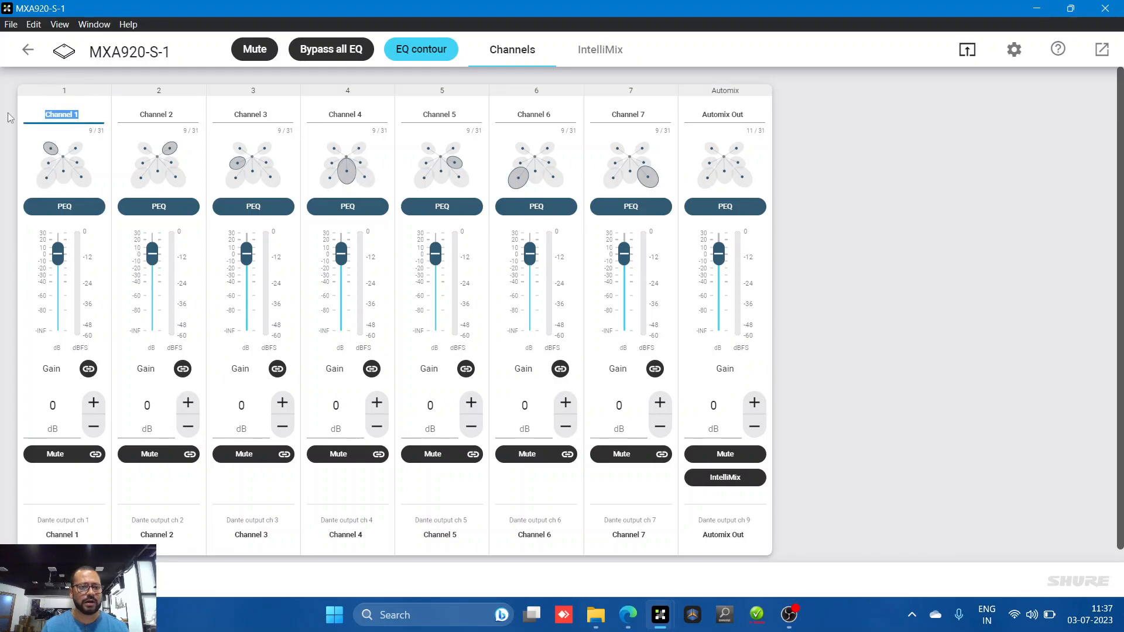
pyautogui.write('INSTRUCTOR 1')
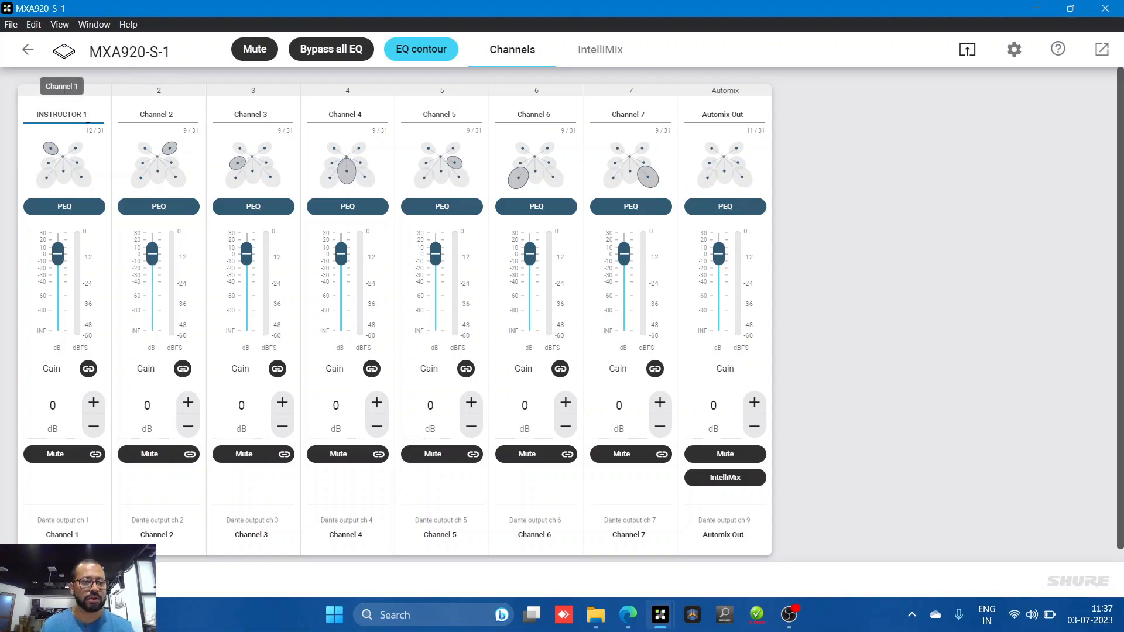
# Step: Rename channel 2 as INSTRUCTOR 2, reusing the text of channel 1's name
pyautogui.moveTo(77, 115); pyautogui.dragTo(35, 115)
pyautogui.hotkey('ctrl', 'c')
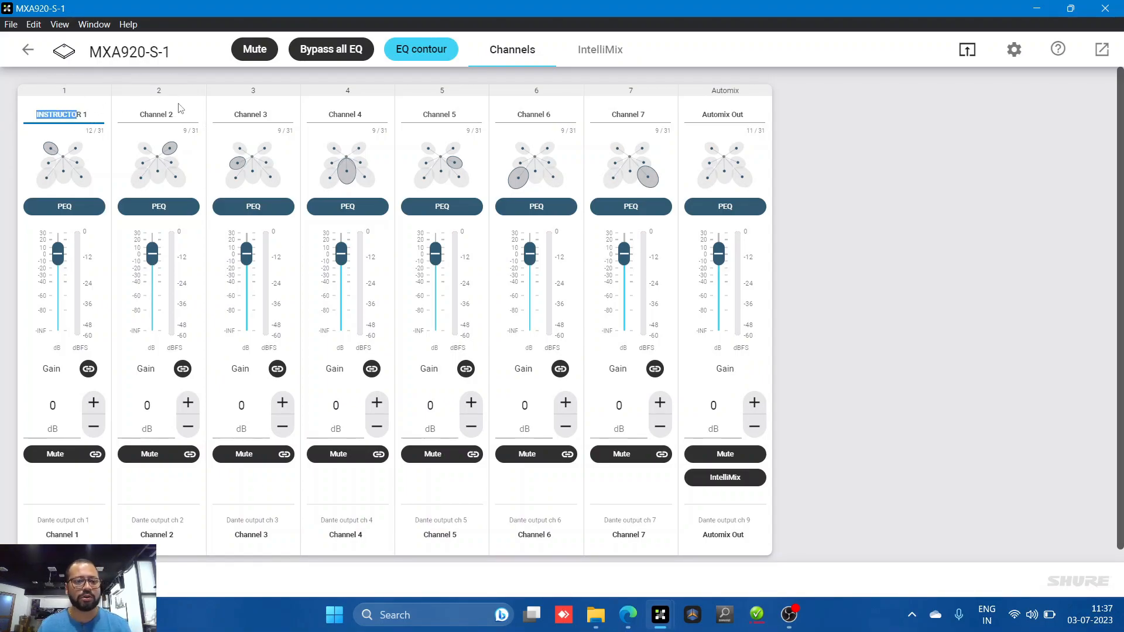
pyautogui.click(177, 115)
pyautogui.tripleClick(175, 115)
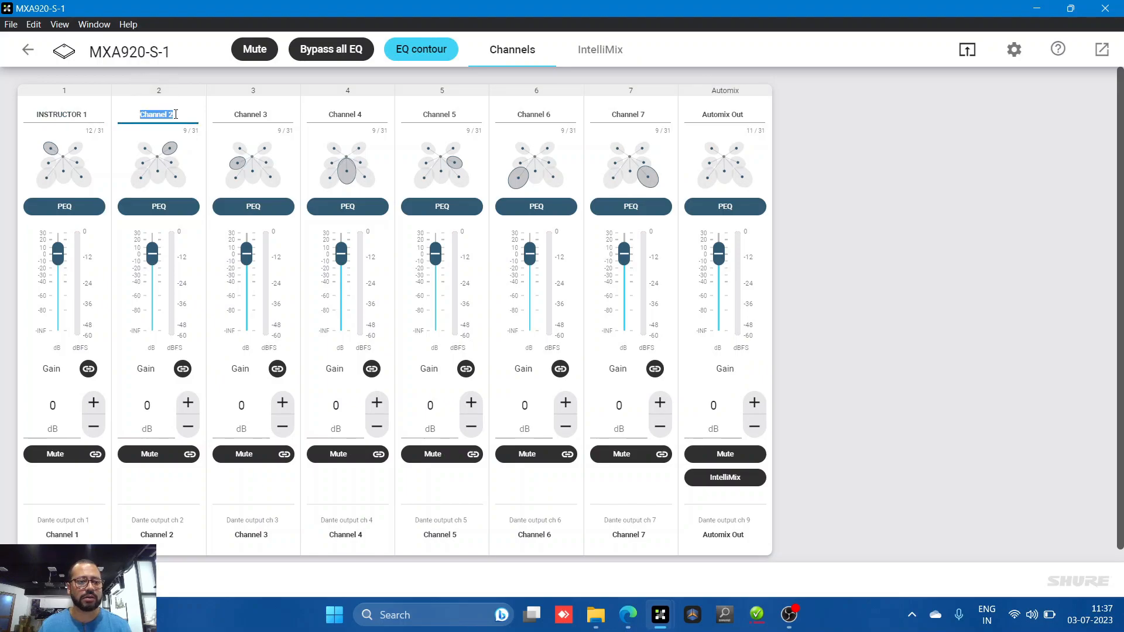
pyautogui.hotkey('ctrl', 'v')
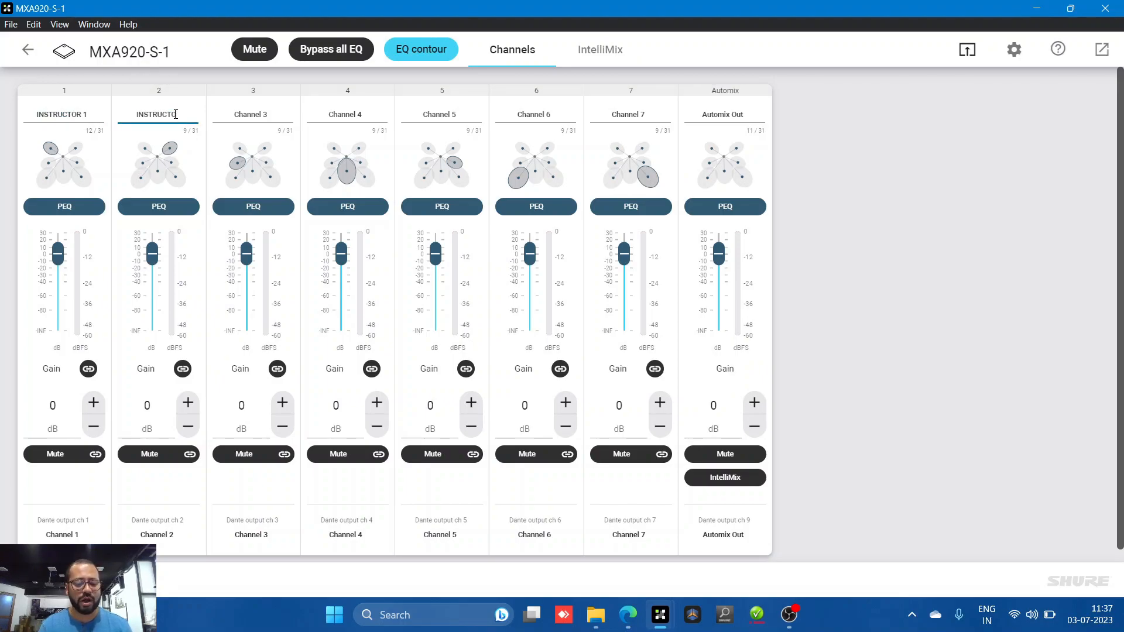
pyautogui.write('R 2')
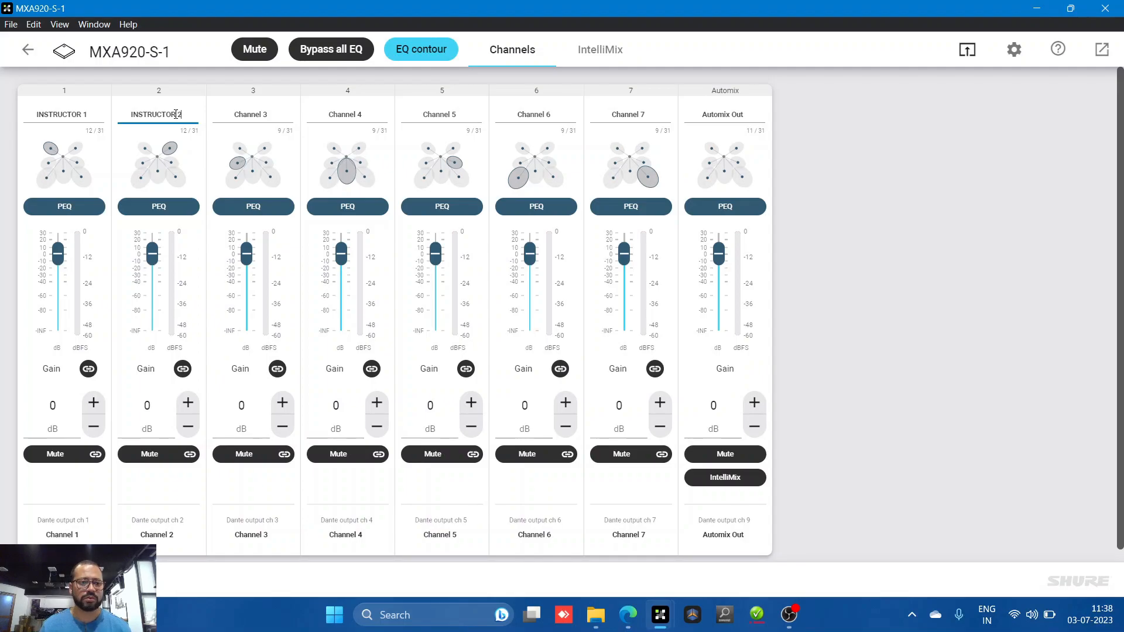
# Step: Rename channel 3 as L STUDENT 1
pyautogui.click(282, 113)
pyautogui.moveTo(284, 113); pyautogui.dragTo(199, 116)
pyautogui.write('L')
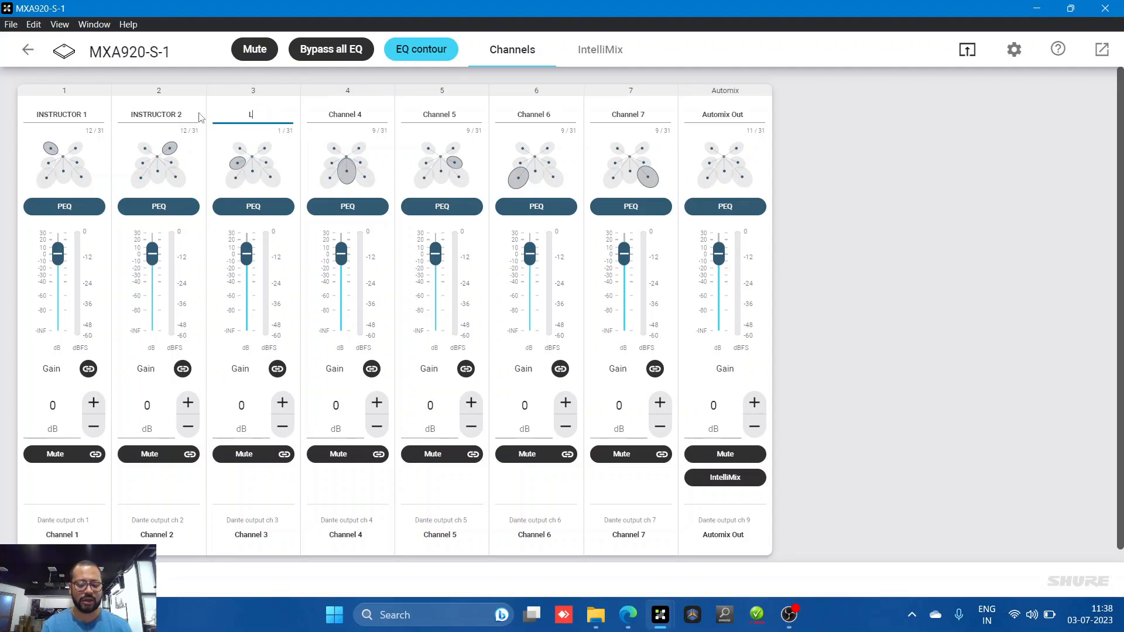
pyautogui.write(' STUDENT')
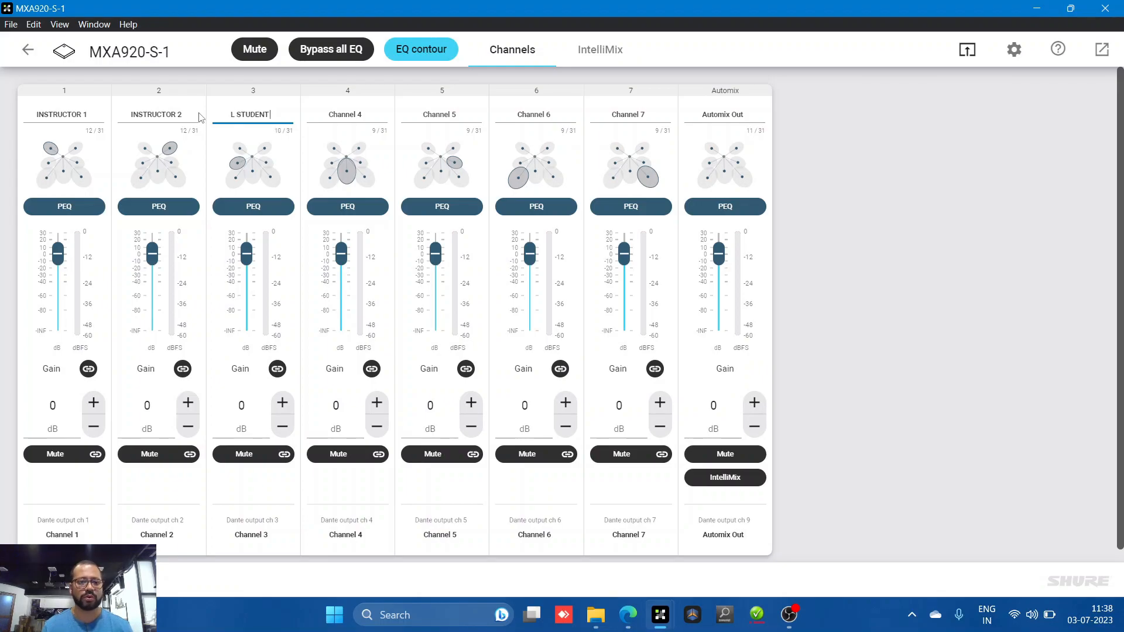
pyautogui.write(' 1')
# Step: Rename channel 4 as C STUDENT, starting from channel 3's name text
pyautogui.moveTo(271, 114); pyautogui.dragTo(215, 117)
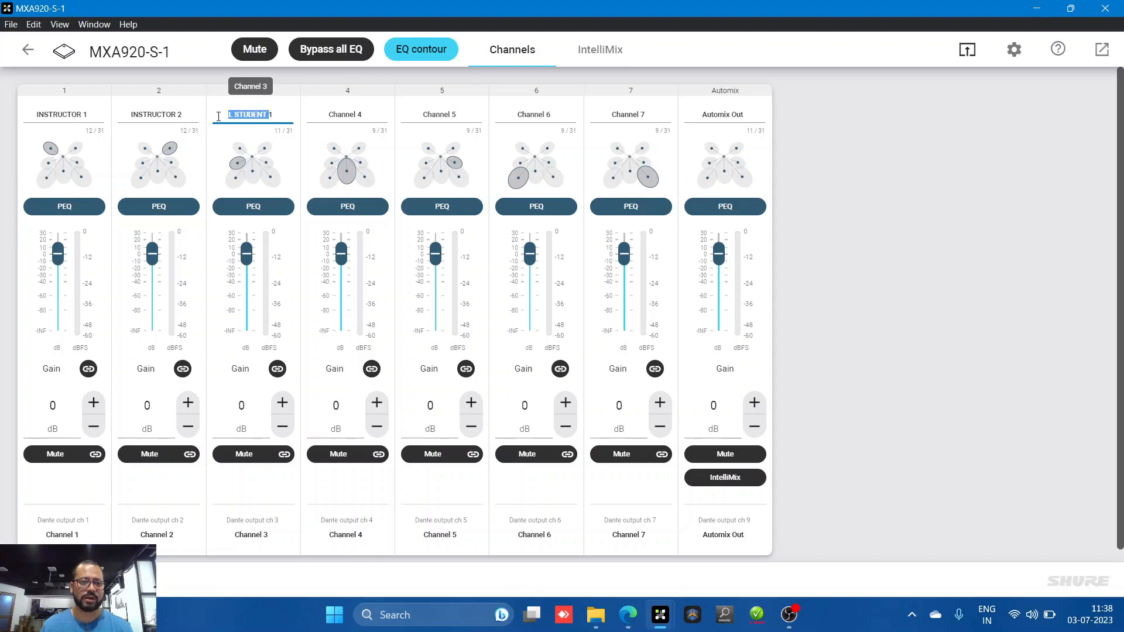
pyautogui.click(367, 113)
pyautogui.tripleClick(368, 114)
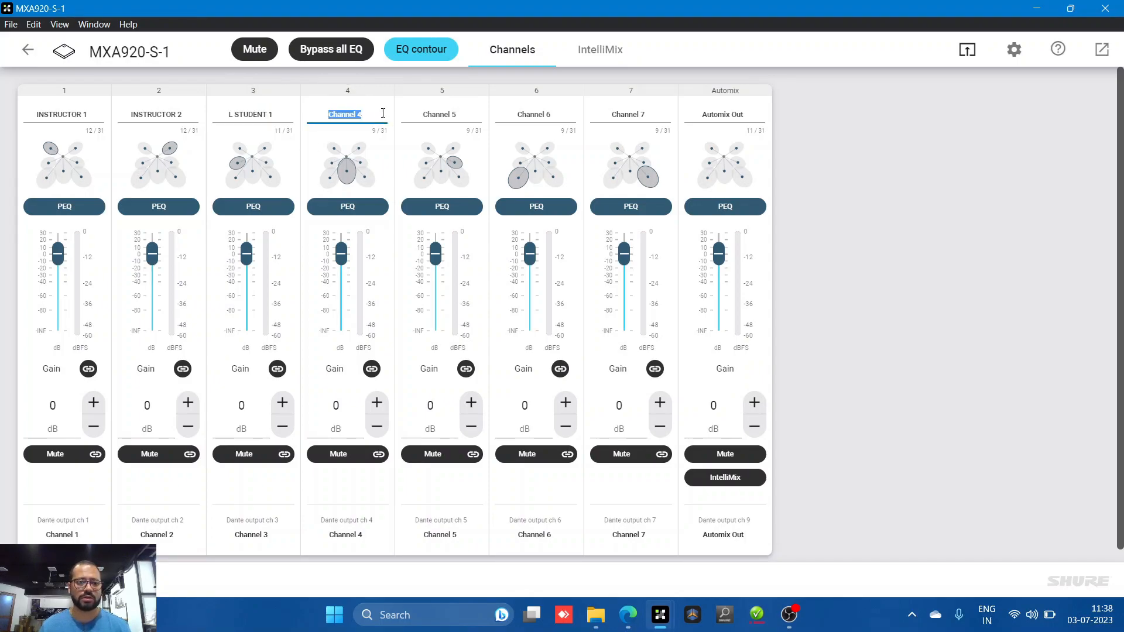
pyautogui.write('L STUDENT')
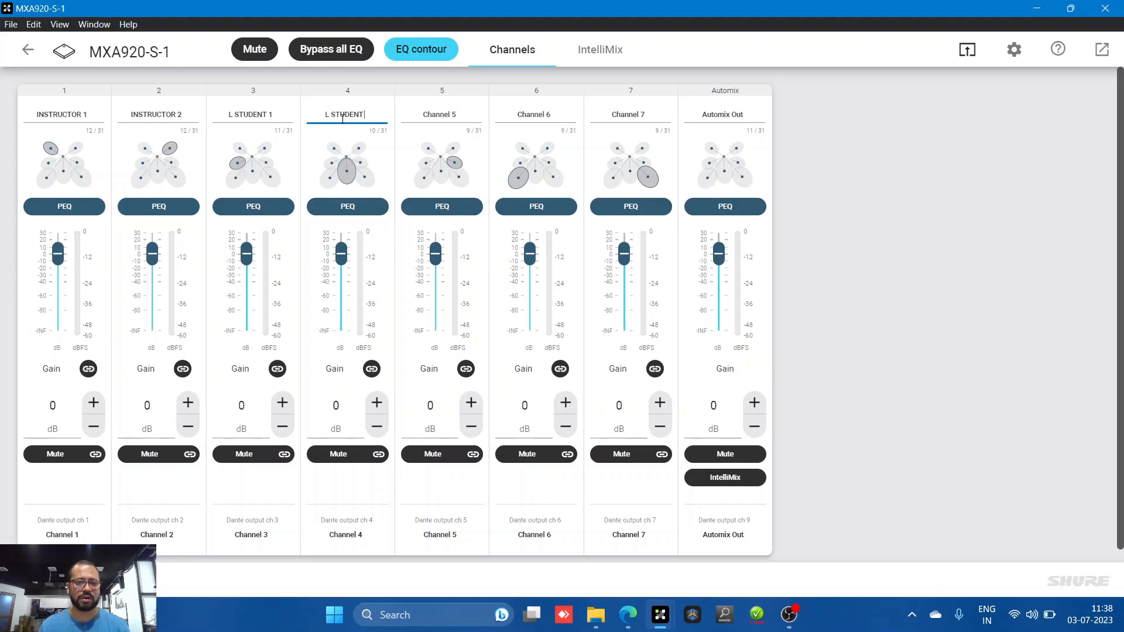
pyautogui.press('BackSpace')
pyautogui.write('C')
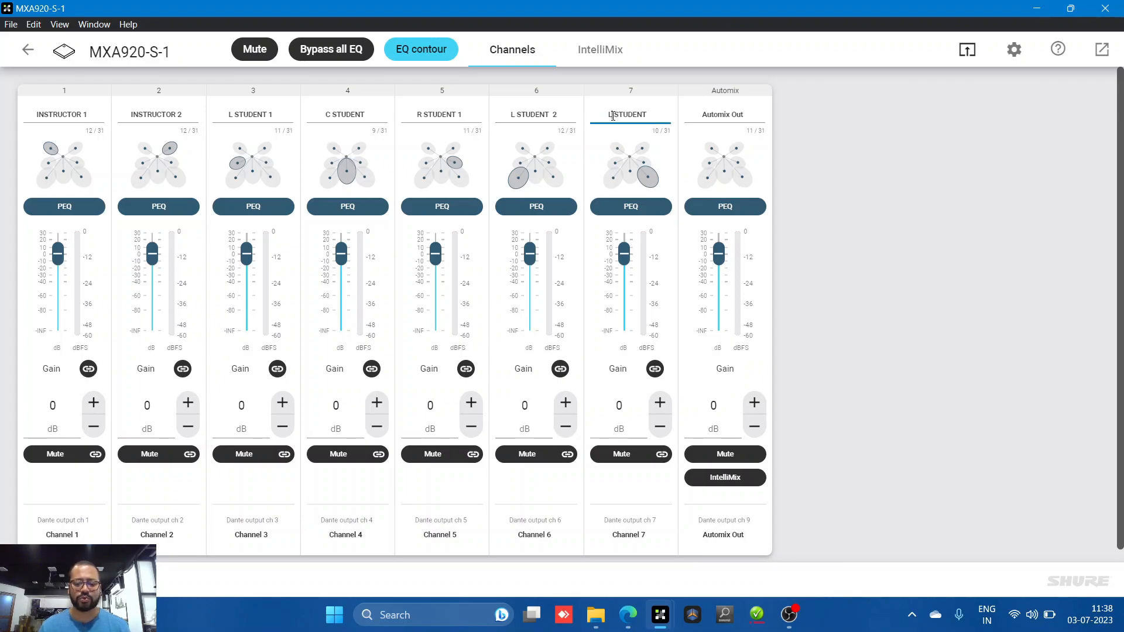
# Step: Rename channel 7 as R STUDENT 2
pyautogui.press('BackSpace')
pyautogui.write('R STUDENT')
pyautogui.click(658, 113)
pyautogui.write('2')
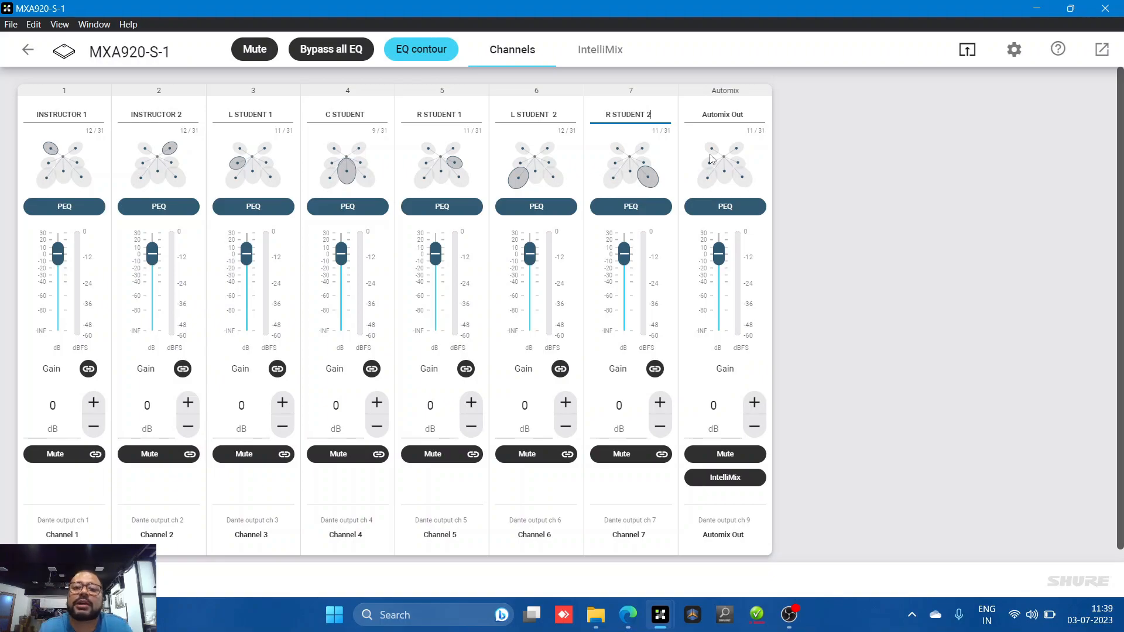
# Step: Review the IntelliMix channel strips and the AGC settings of INSTRUCTOR 1
pyautogui.click(608, 58)
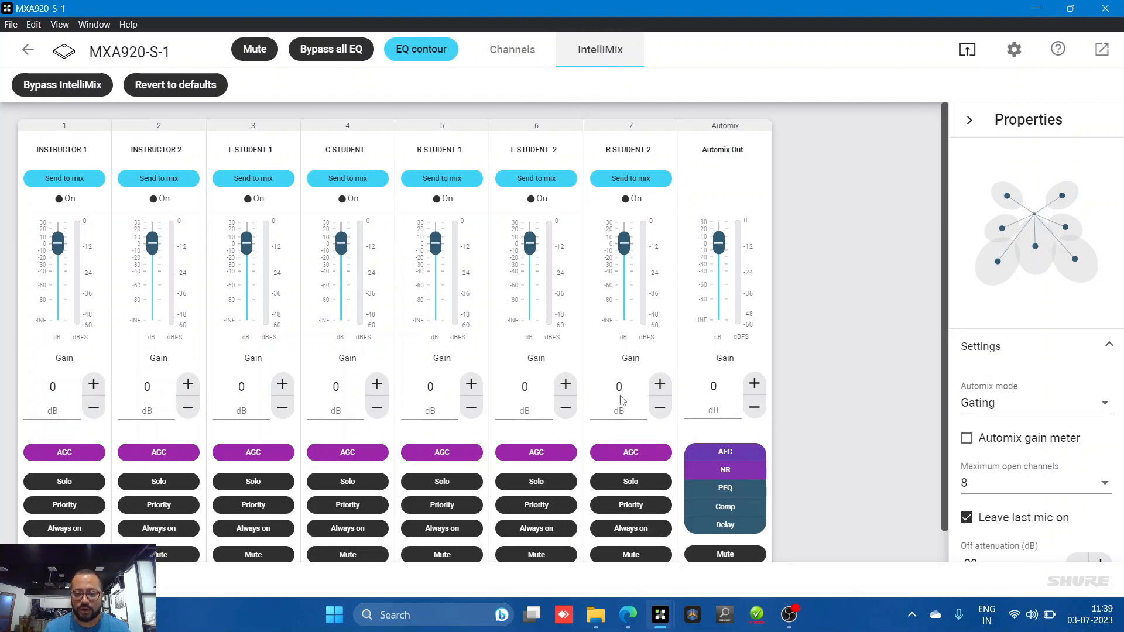
pyautogui.scroll(-1, 576, 306)
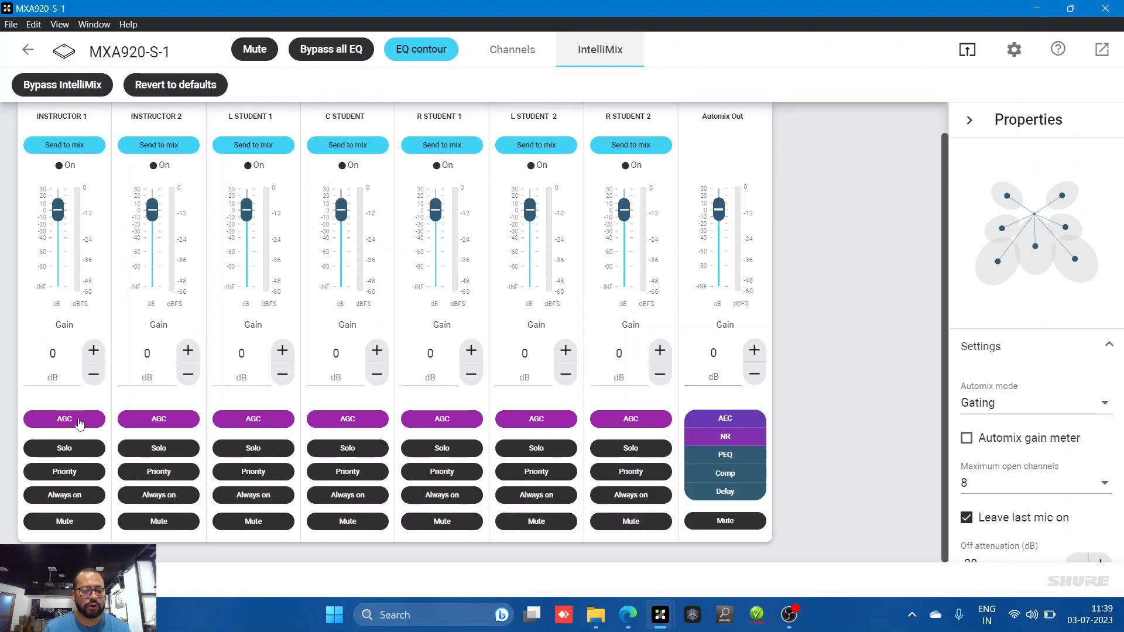
pyautogui.click(80, 423)
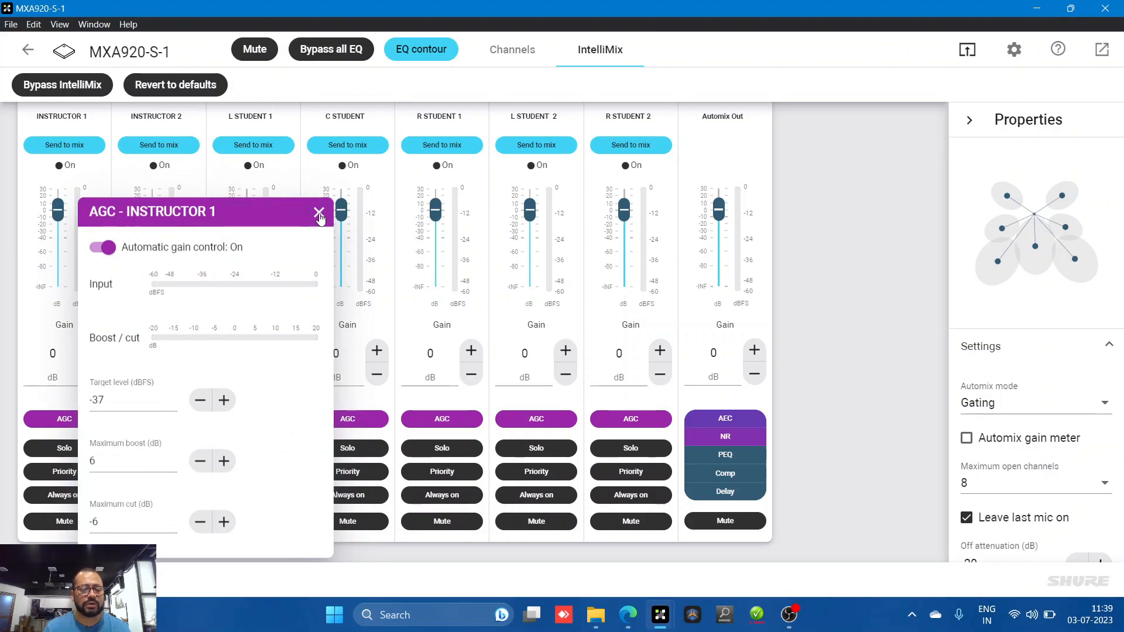
pyautogui.click(319, 213)
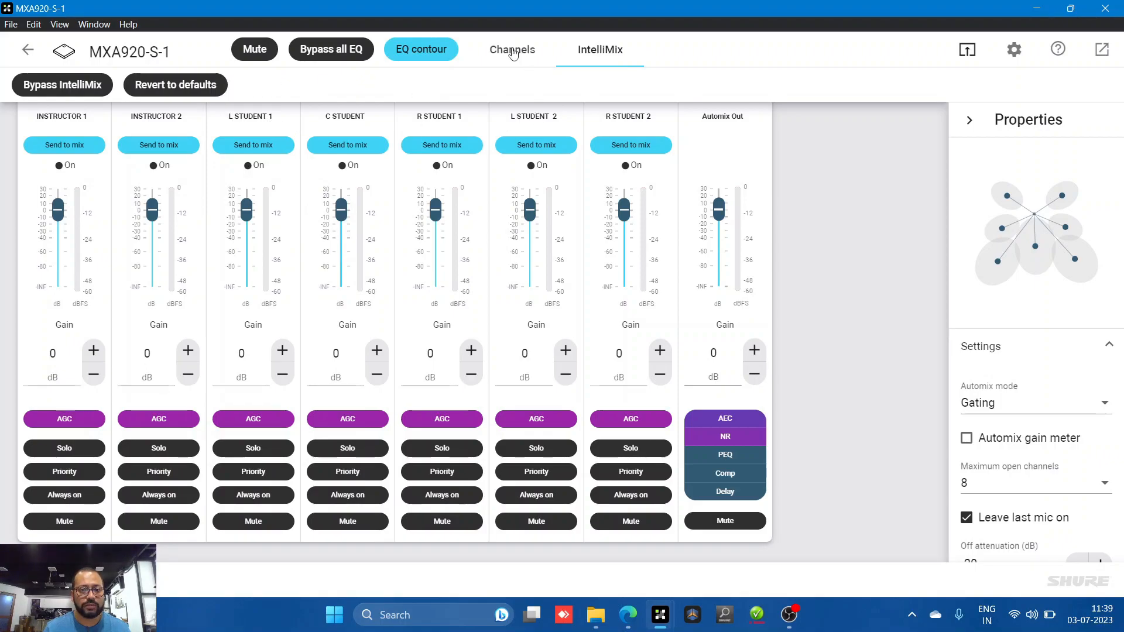
# Step: Set the pre-mix channel gain of both L STUDENT 2 and R STUDENT 2 to 2 dB
pyautogui.click(513, 48)
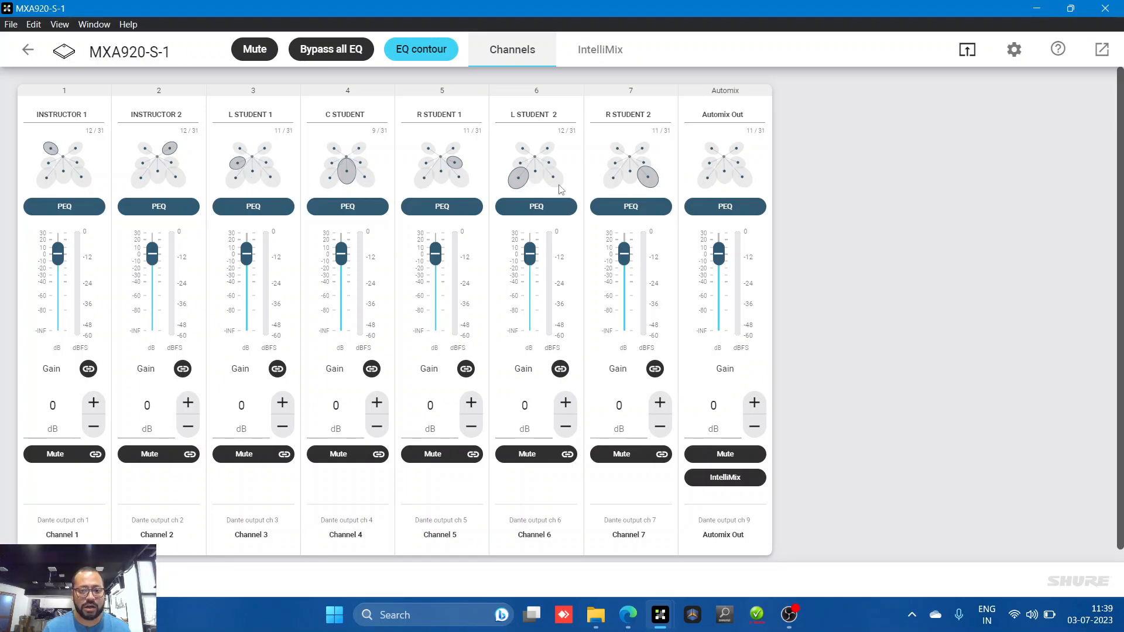
pyautogui.click(537, 411)
pyautogui.press('BackSpace')
pyautogui.write('2')
pyautogui.press('Return')
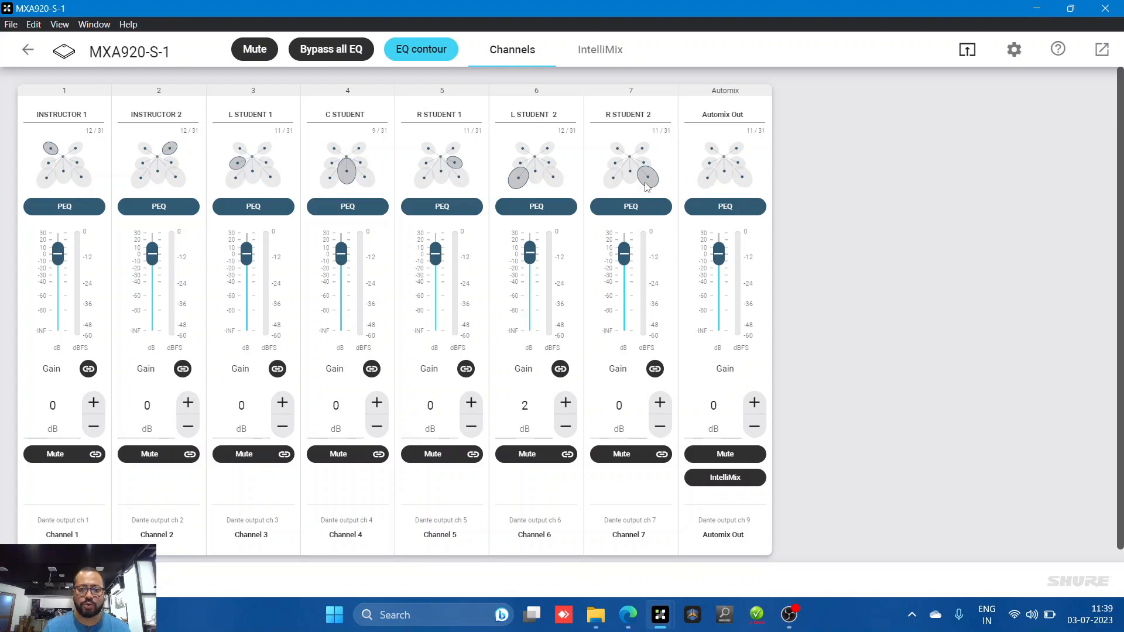
pyautogui.click(635, 410)
pyautogui.press('BackSpace')
pyautogui.write('2')
pyautogui.press('Return')
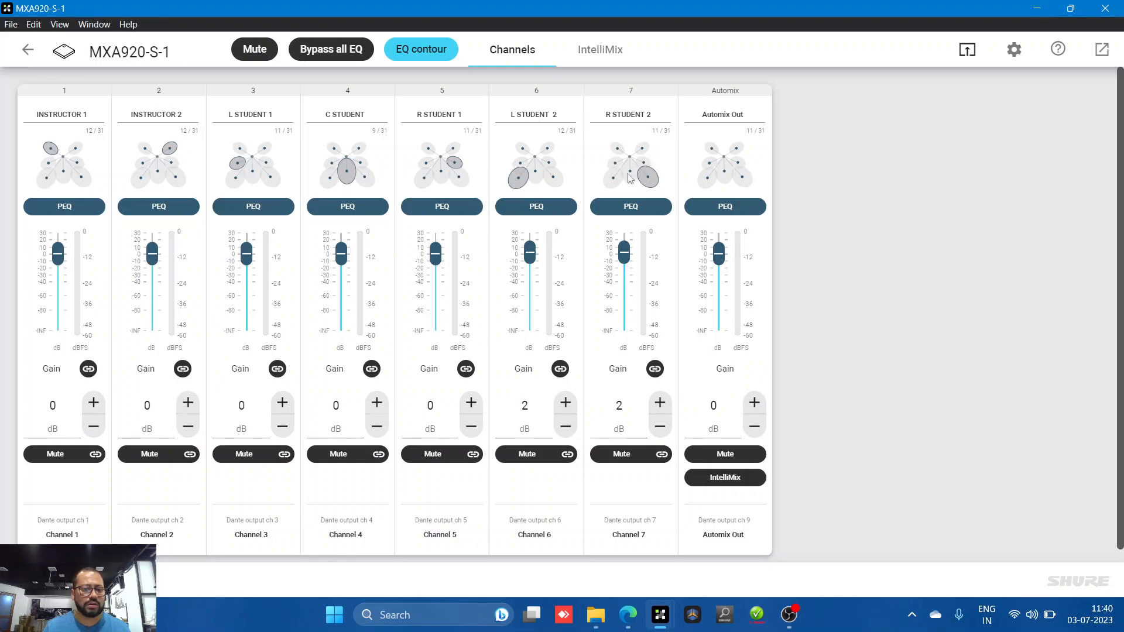
# Step: Set the C STUDENT channel gain to -1 dB
pyautogui.click(347, 410)
pyautogui.press('BackSpace')
pyautogui.write('-1')
pyautogui.press('Return')
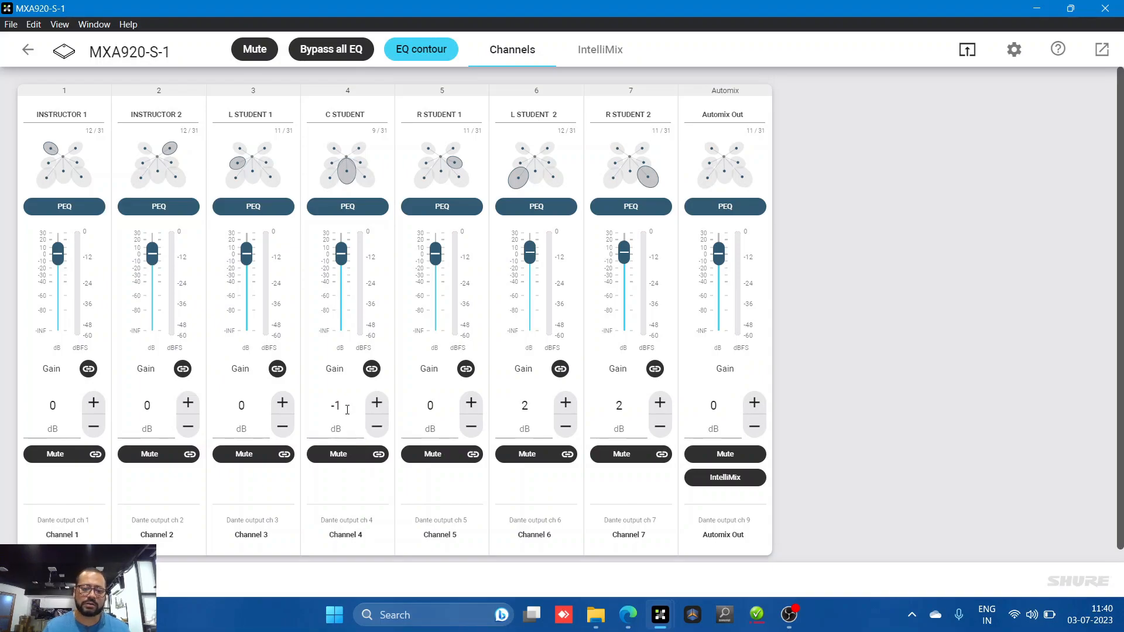
# Step: Open INSTRUCTOR 1's AGC settings in IntelliMix and turn its automatic gain control off
pyautogui.click(595, 67)
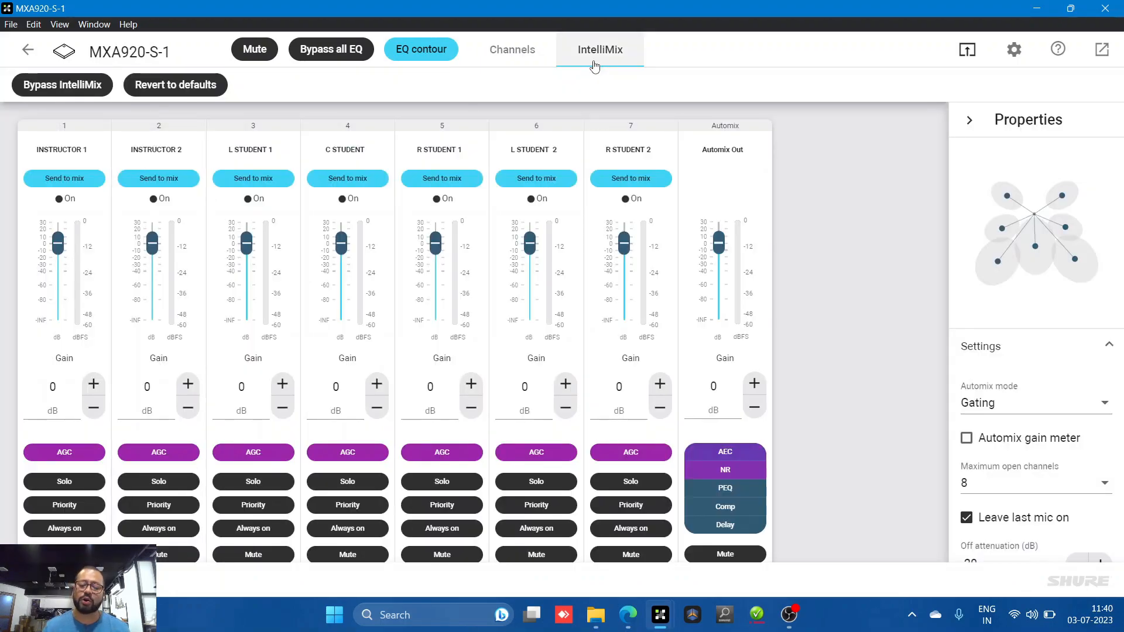
pyautogui.click(80, 461)
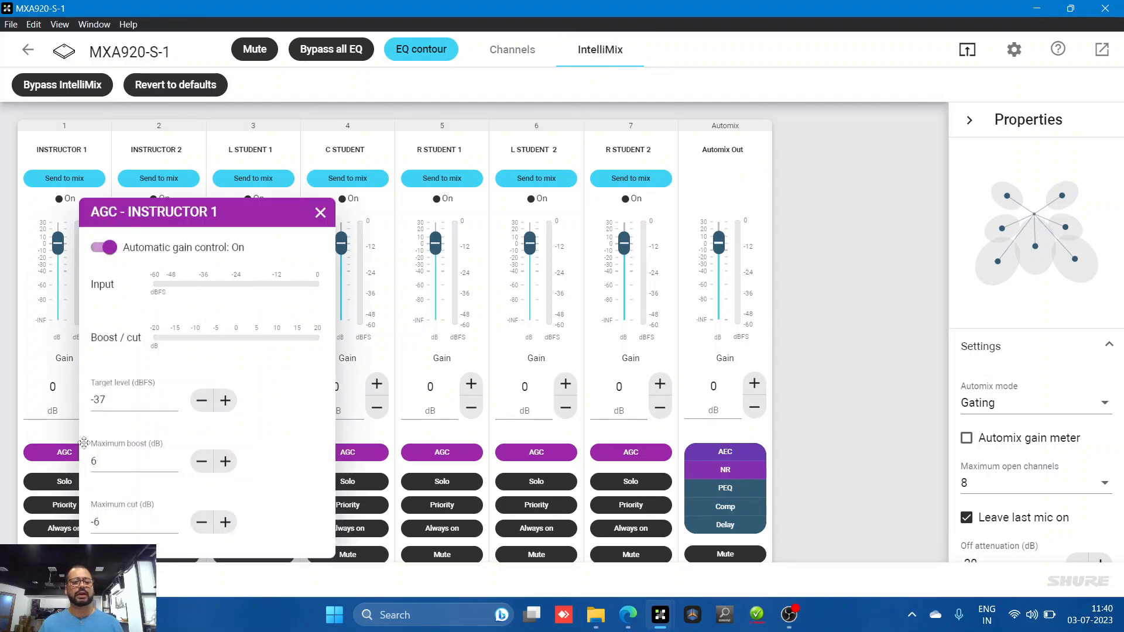
pyautogui.click(110, 250)
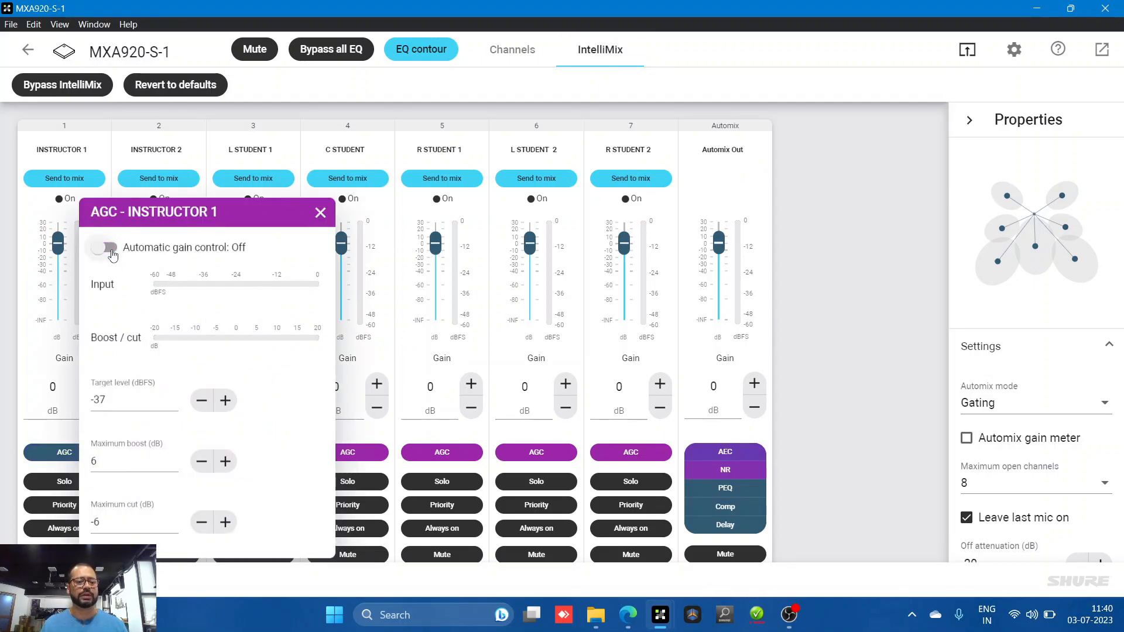
pyautogui.moveTo(236, 319); pyautogui.dragTo(427, 320)
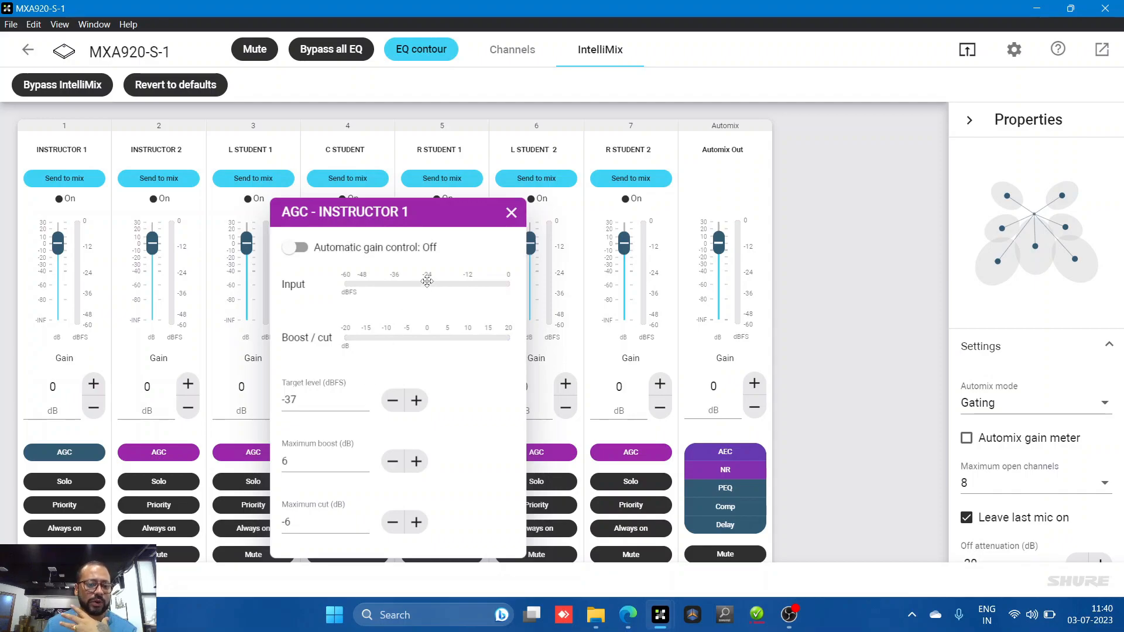
# Step: Set INSTRUCTOR 1's AGC target level to -26 dBFS and its maximum boost to 3 dB
pyautogui.click(316, 399)
pyautogui.press('BackSpace')
pyautogui.press('BackSpace')
pyautogui.press('BackSpace')
pyautogui.write('-26')
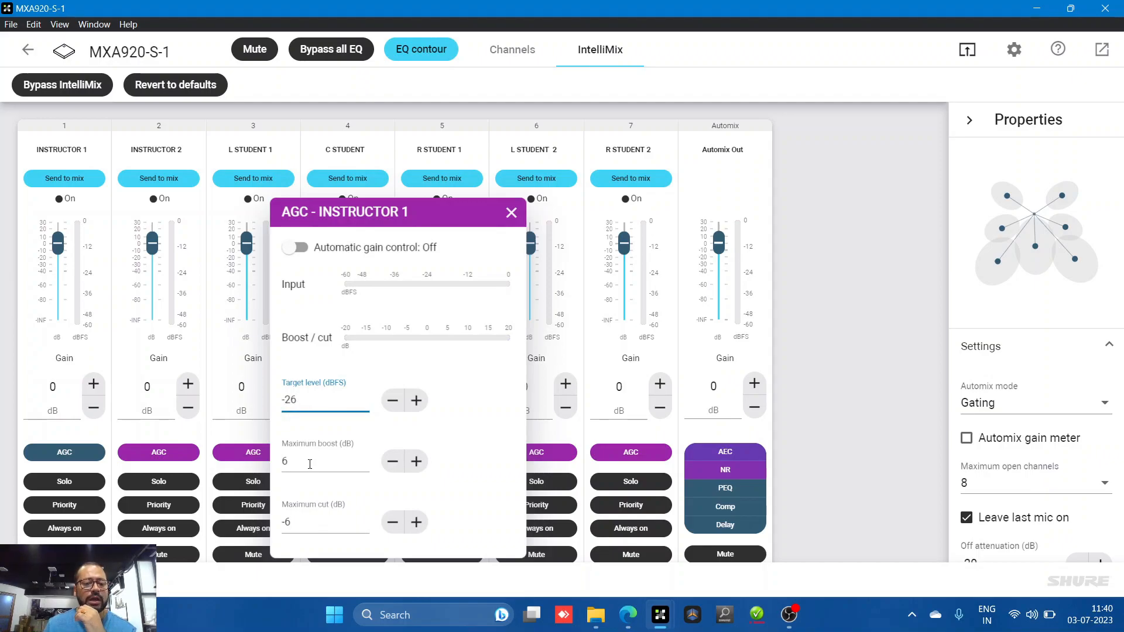
pyautogui.click(301, 466)
pyautogui.press('BackSpace')
pyautogui.write('3')
pyautogui.press('Return')
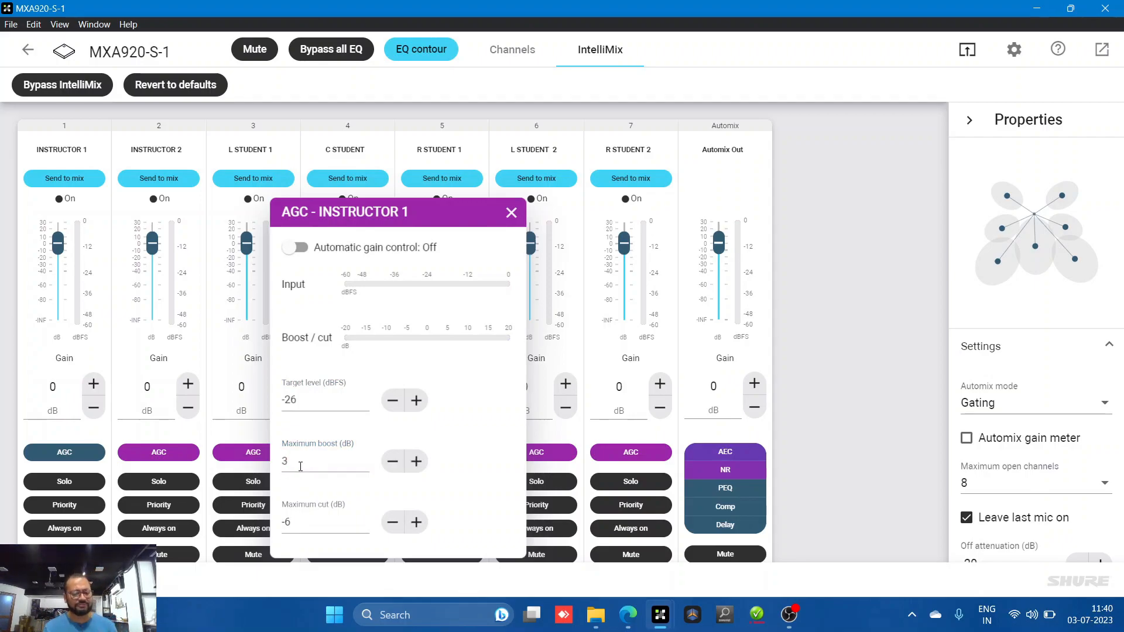
# Step: Set INSTRUCTOR 1's AGC maximum cut to -3 dB and turn automatic gain control on
pyautogui.click(309, 523)
pyautogui.press('BackSpace')
pyautogui.write('6')
pyautogui.press('BackSpace')
pyautogui.write('3')
pyautogui.press('Return')
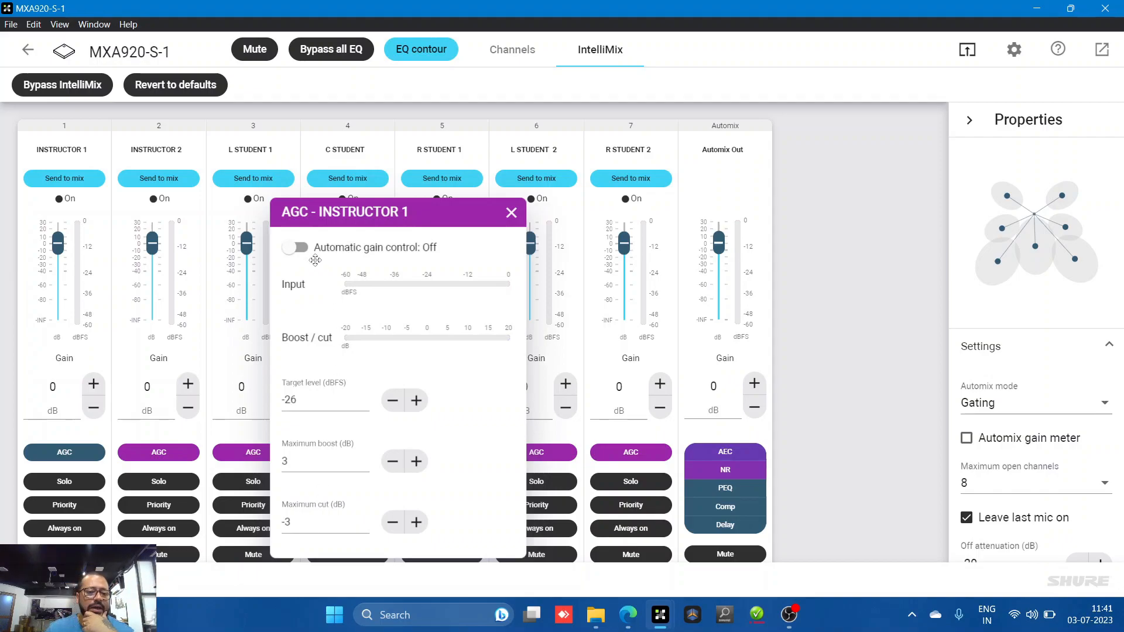
pyautogui.click(297, 248)
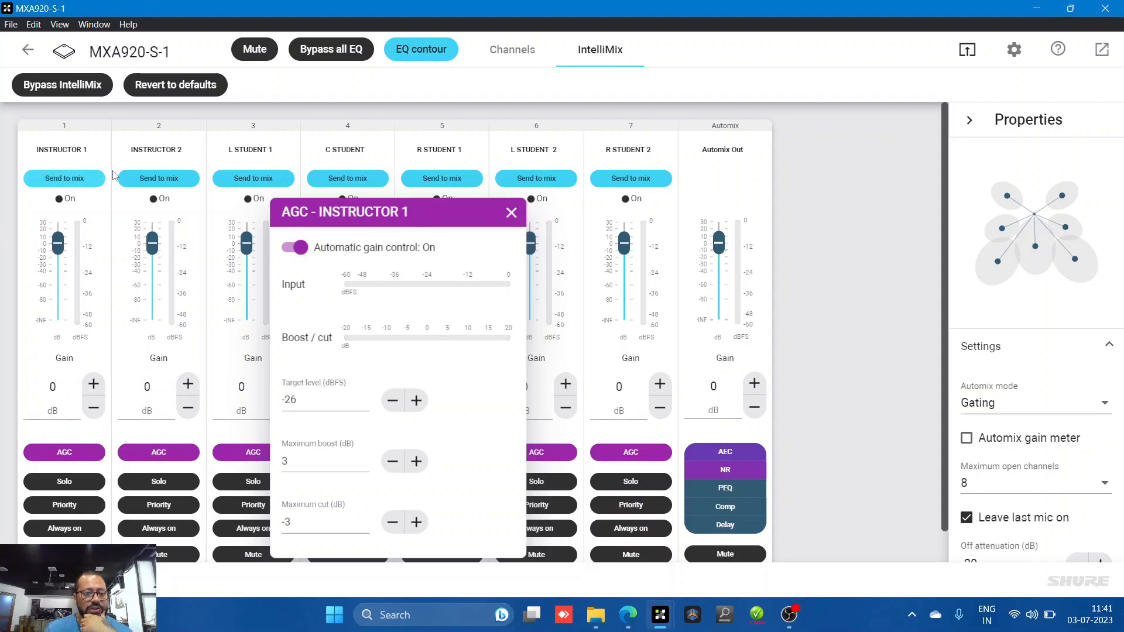
# Step: Close INSTRUCTOR 1's AGC settings and set INSTRUCTOR 2's AGC target level to -26 dBFS
pyautogui.click(512, 214)
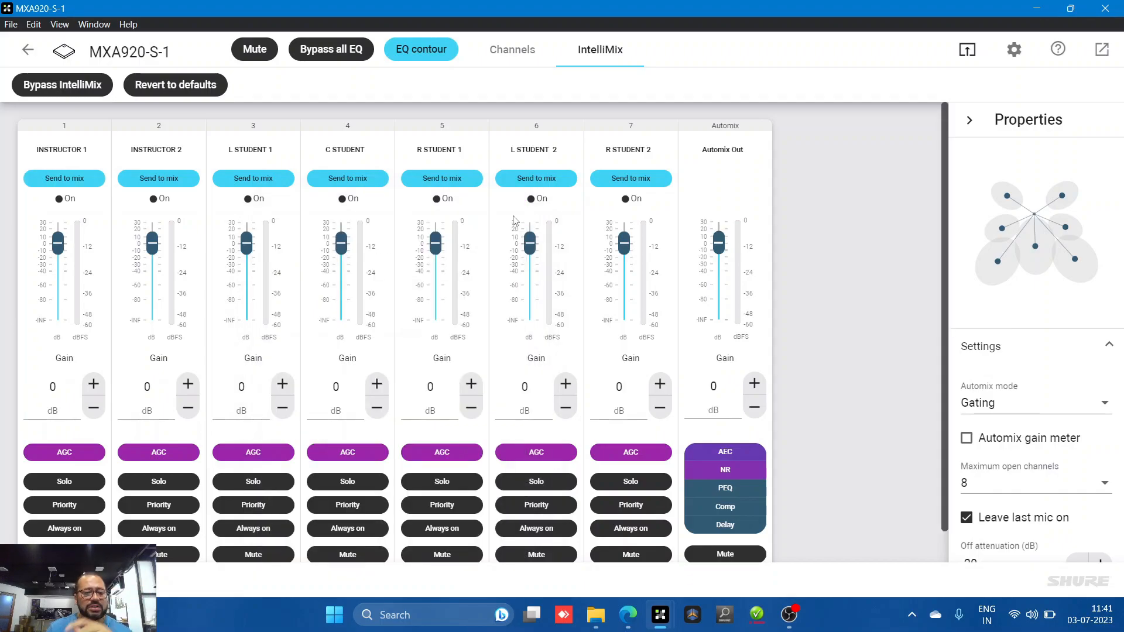
pyautogui.click(159, 452)
pyautogui.click(216, 393)
pyautogui.press('BackSpace')
pyautogui.press('BackSpace')
pyautogui.press('BackSpace')
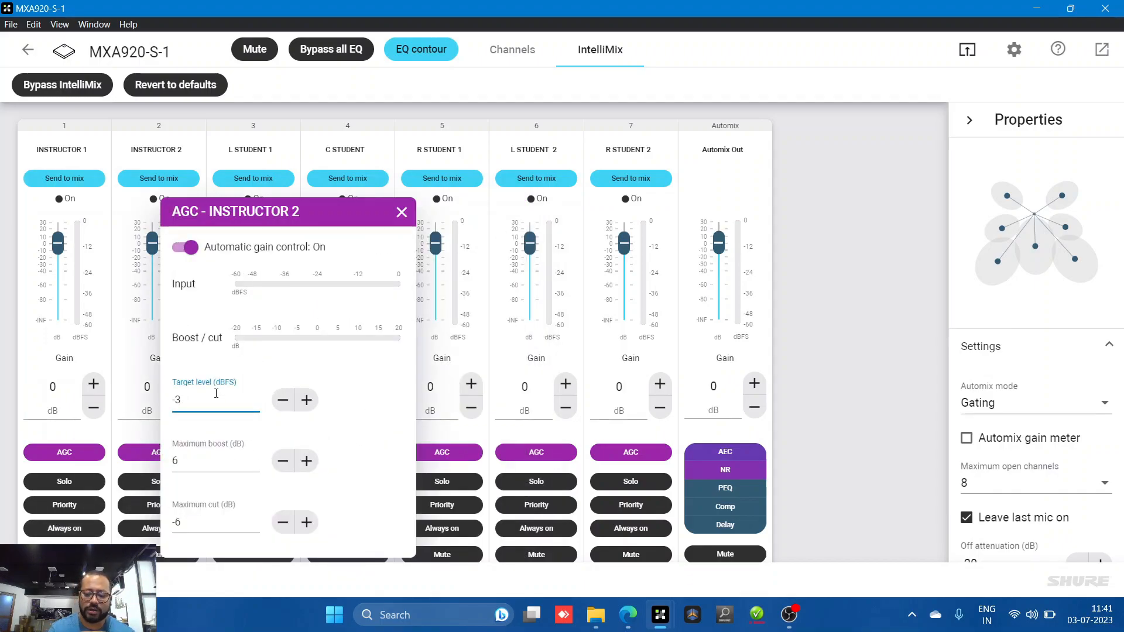
pyautogui.write('-26')
# Step: Set INSTRUCTOR 2's AGC maximum boost to 3 dB and maximum cut to -3 dB
pyautogui.click(223, 461)
pyautogui.press('BackSpace')
pyautogui.write('3')
pyautogui.click(218, 520)
pyautogui.press('BackSpace')
pyautogui.write('3')
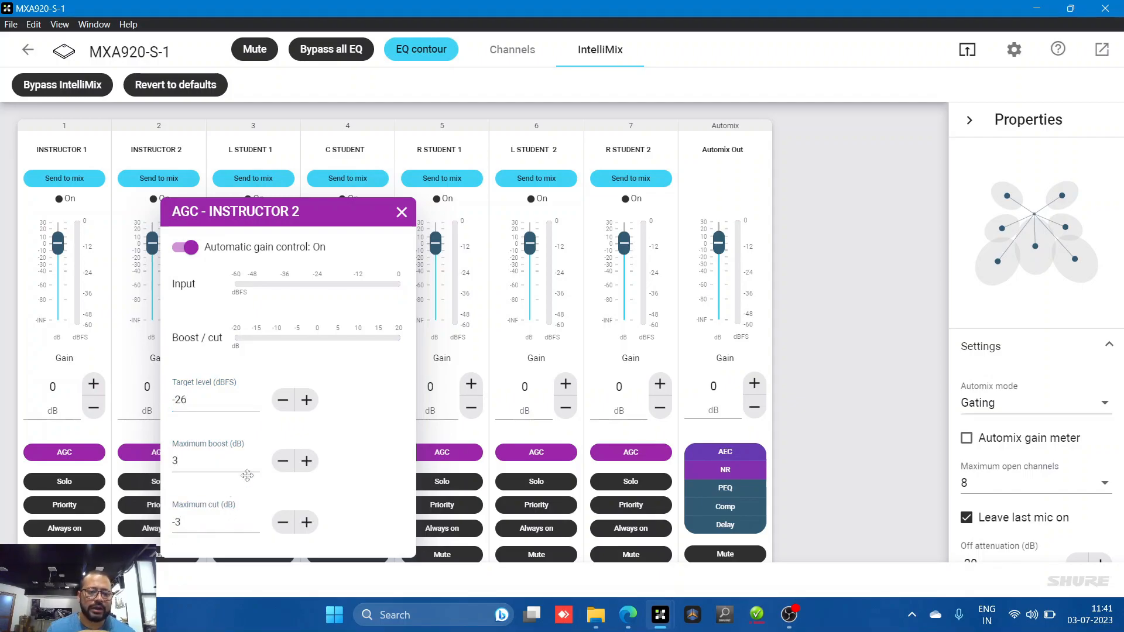
pyautogui.click(402, 213)
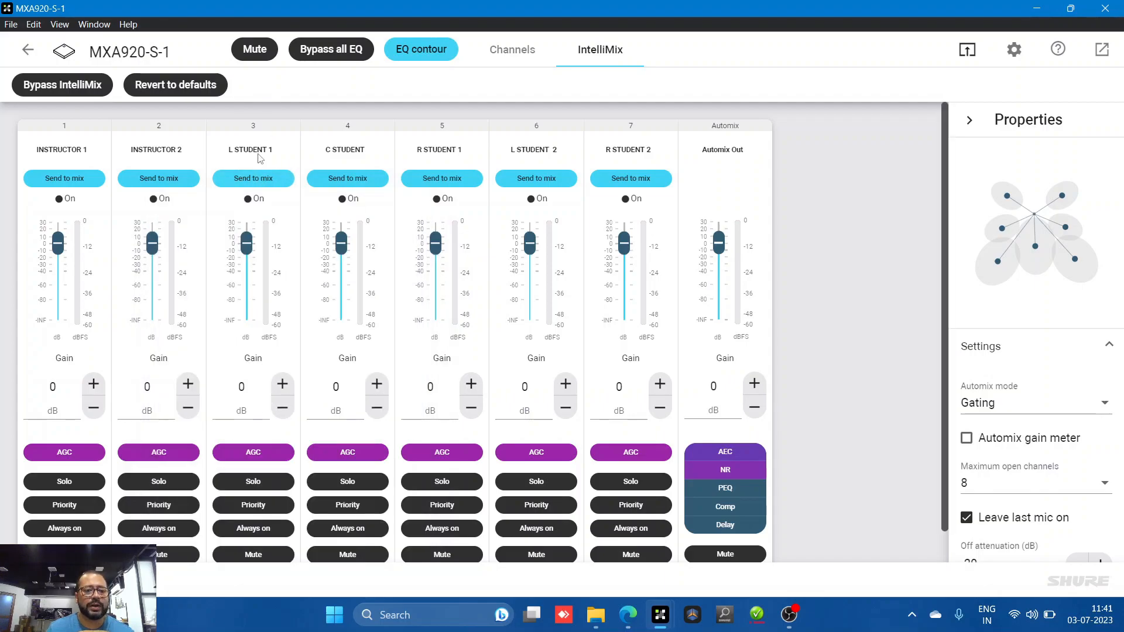
# Step: Open L STUDENT 1's AGC settings and set the target level to -28 dBFS
pyautogui.click(256, 454)
pyautogui.click(292, 401)
pyautogui.press('BackSpace')
pyautogui.press('BackSpace')
pyautogui.write('26')
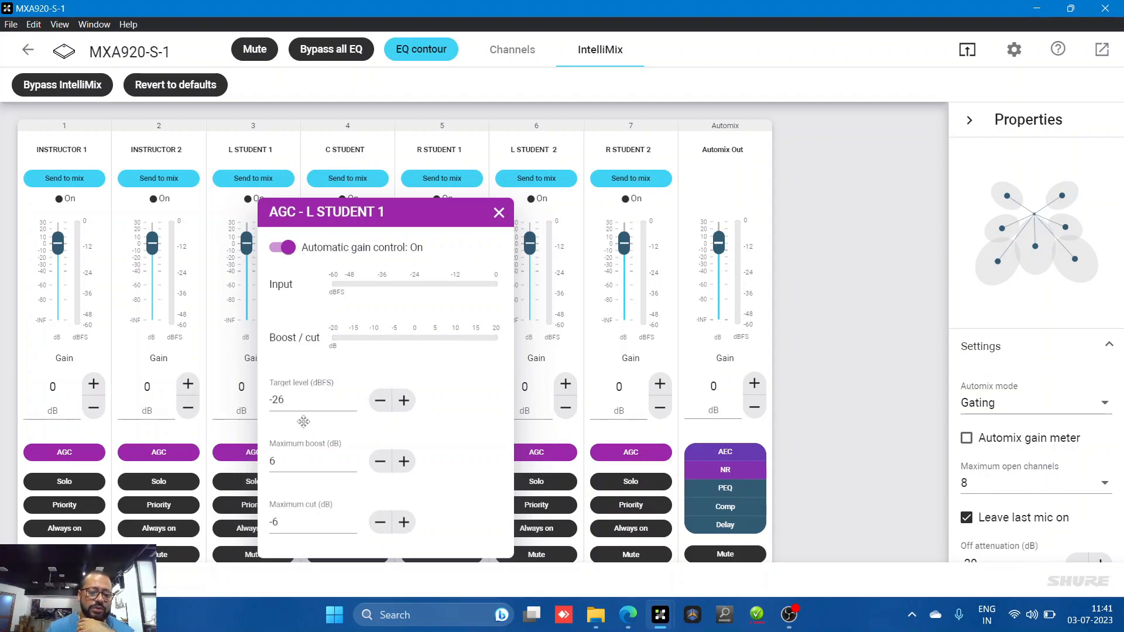
pyautogui.click(307, 399)
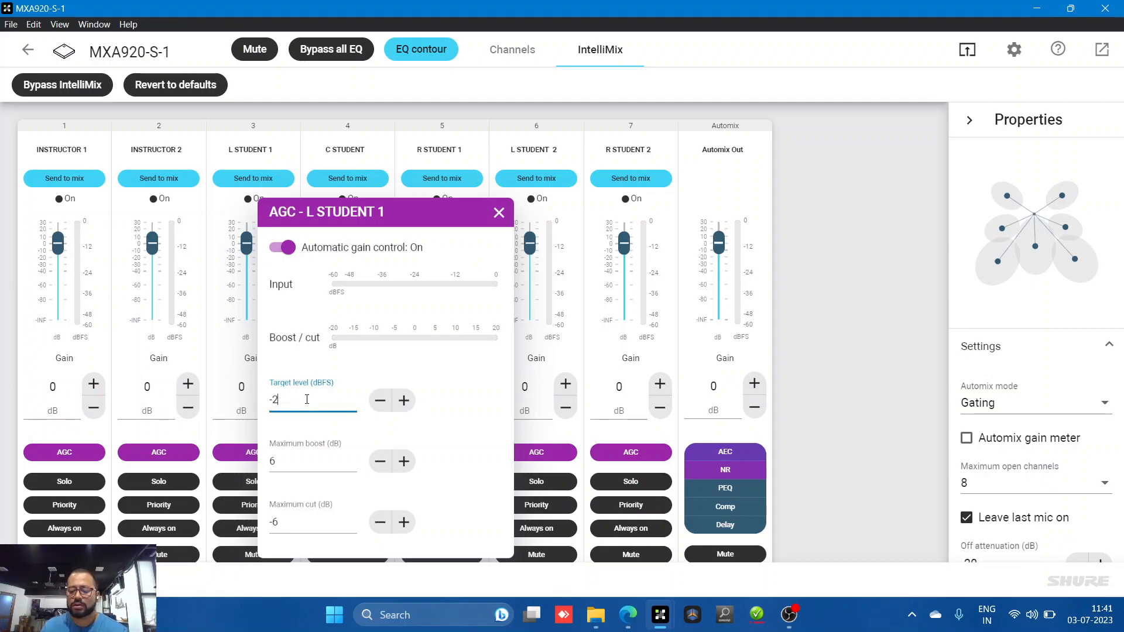
# Step: Set L STUDENT 1's AGC maximum boost to 3 dB and maximum cut to -3 dB
pyautogui.click(285, 457)
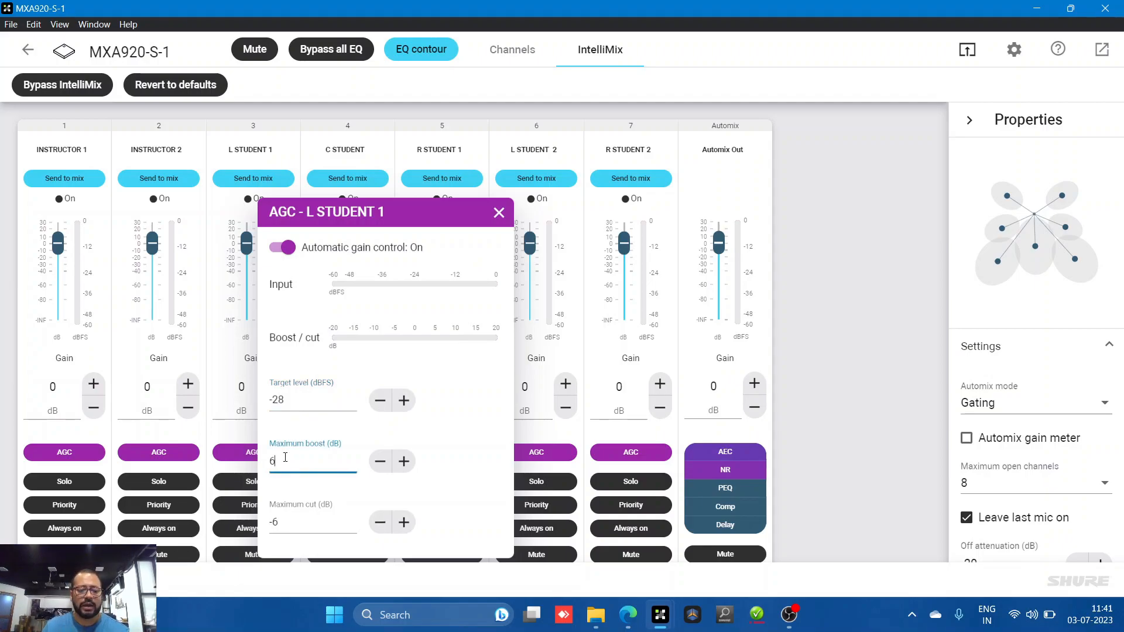
pyautogui.press('BackSpace')
pyautogui.write('3')
pyautogui.click(295, 520)
pyautogui.press('BackSpace')
pyautogui.write('3')
pyautogui.click(425, 257)
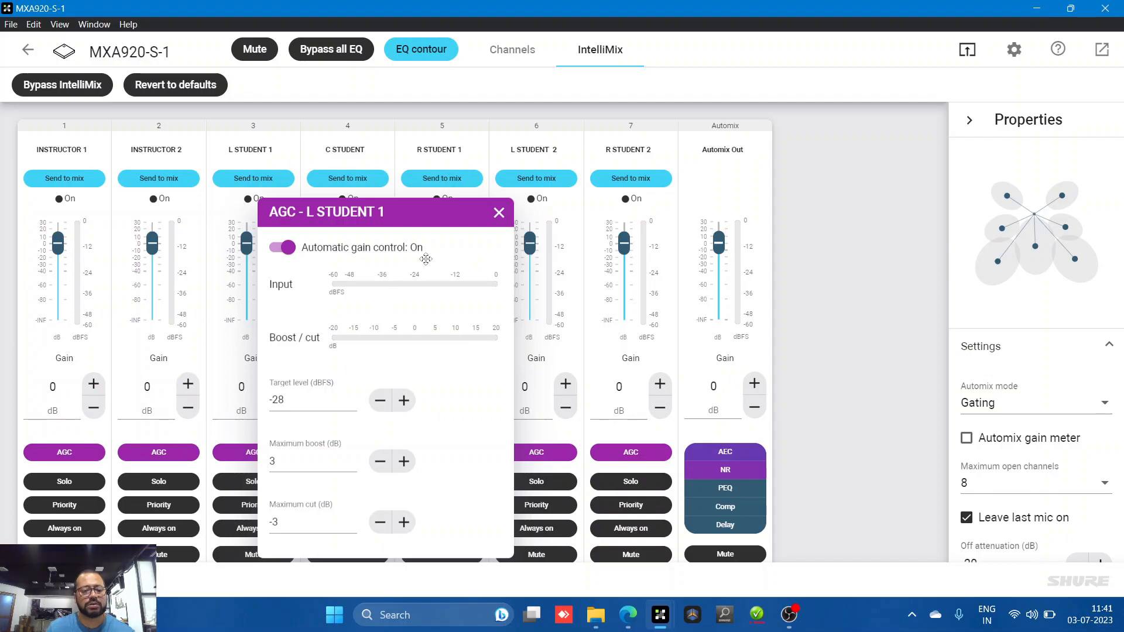
pyautogui.click(498, 213)
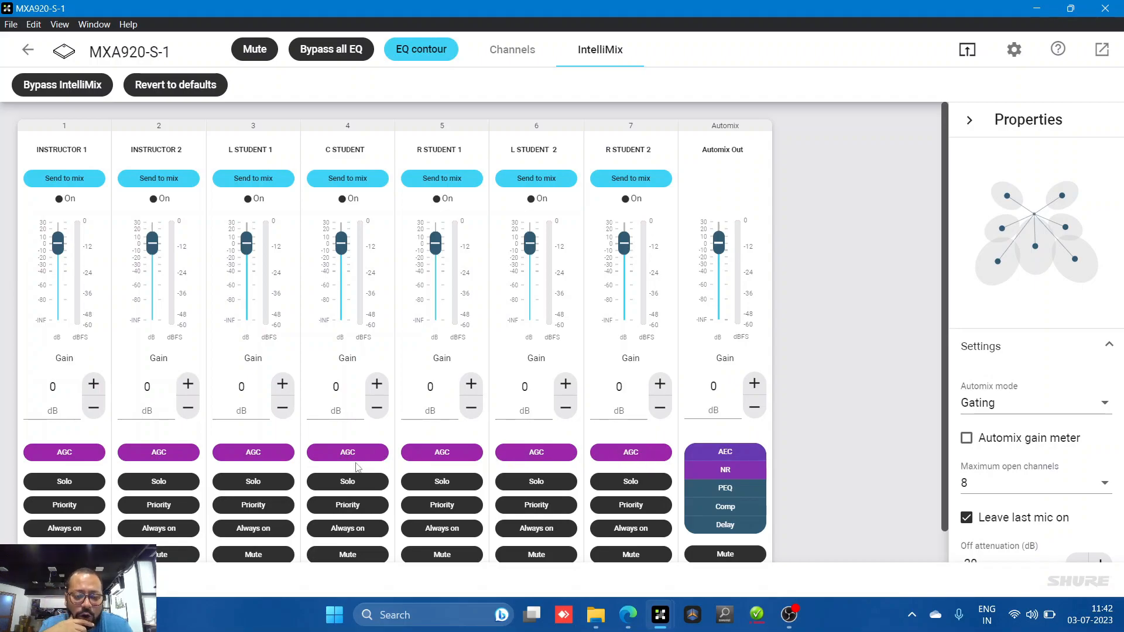
# Step: Check the channel gains, then limit the IntelliMix automixer to a maximum of 3 open channels
pyautogui.click(518, 55)
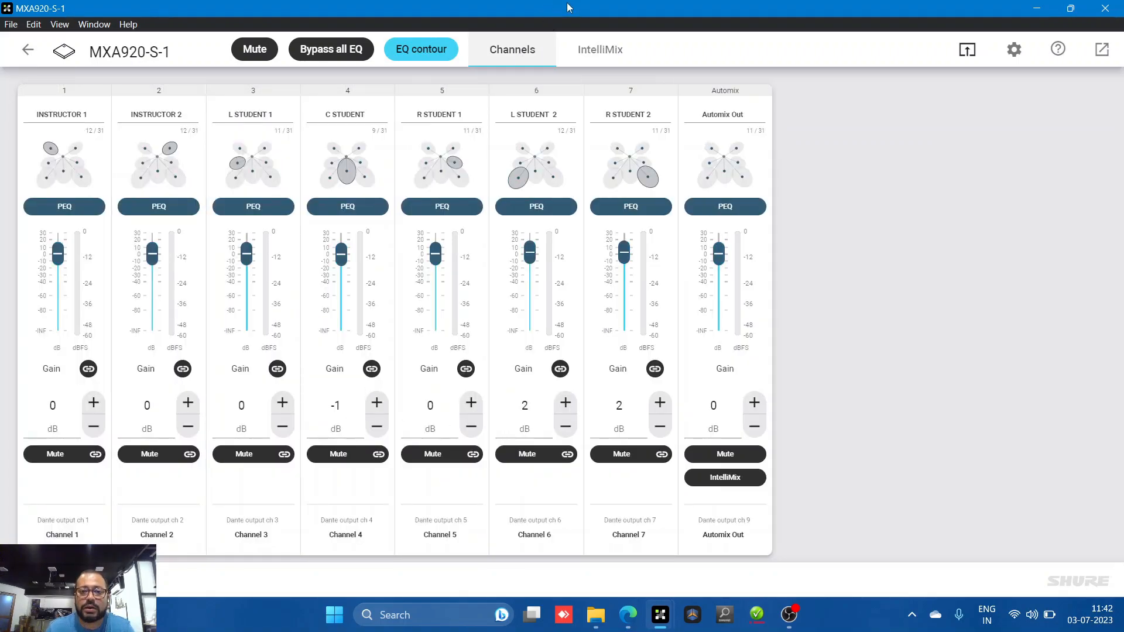
pyautogui.click(596, 51)
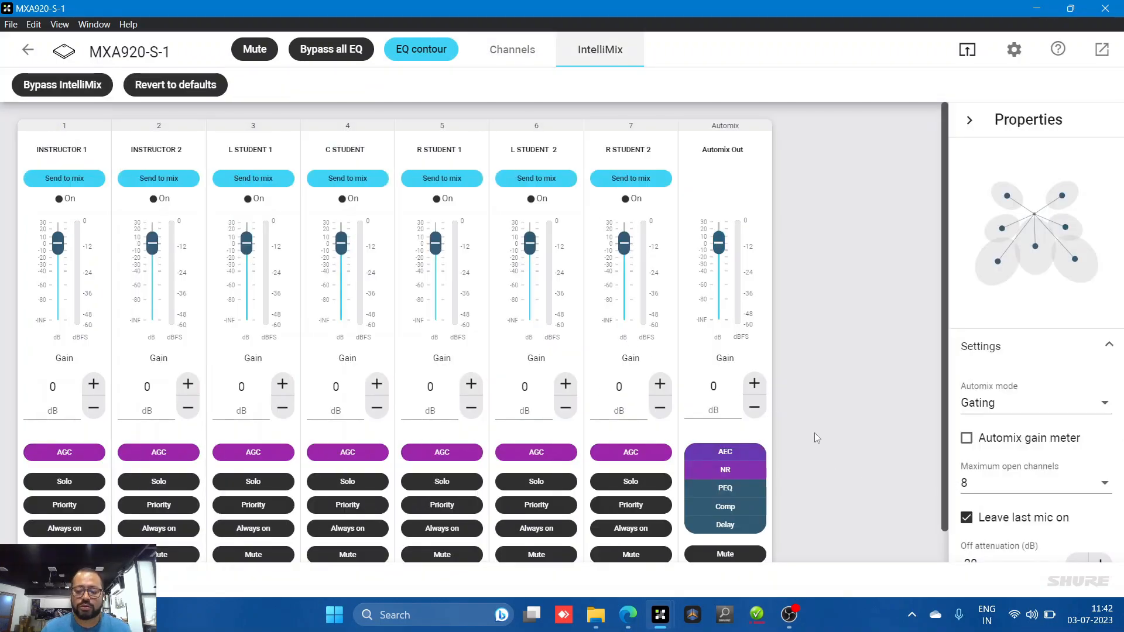
pyautogui.scroll(-1, 815, 435)
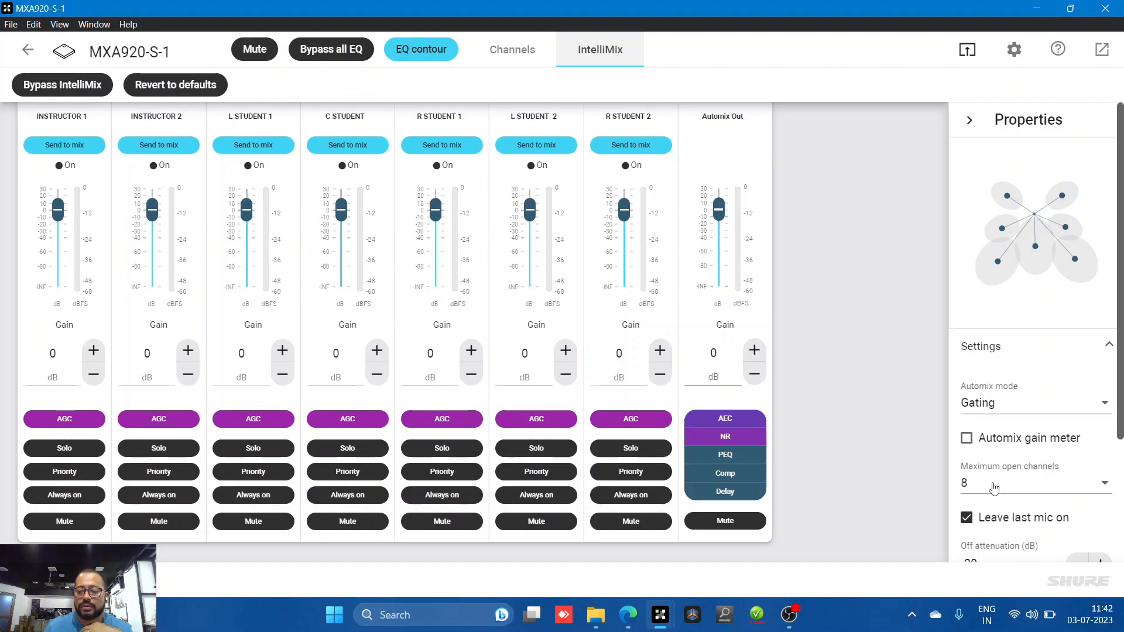
pyautogui.click(995, 484)
pyautogui.scroll(3, 995, 425)
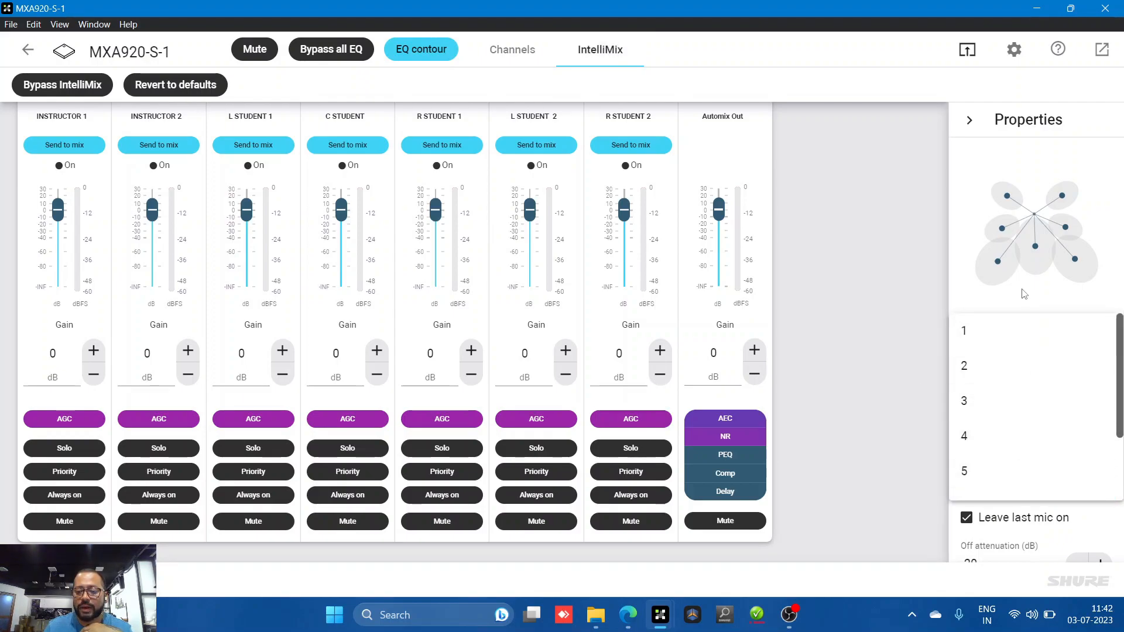
pyautogui.click(1005, 409)
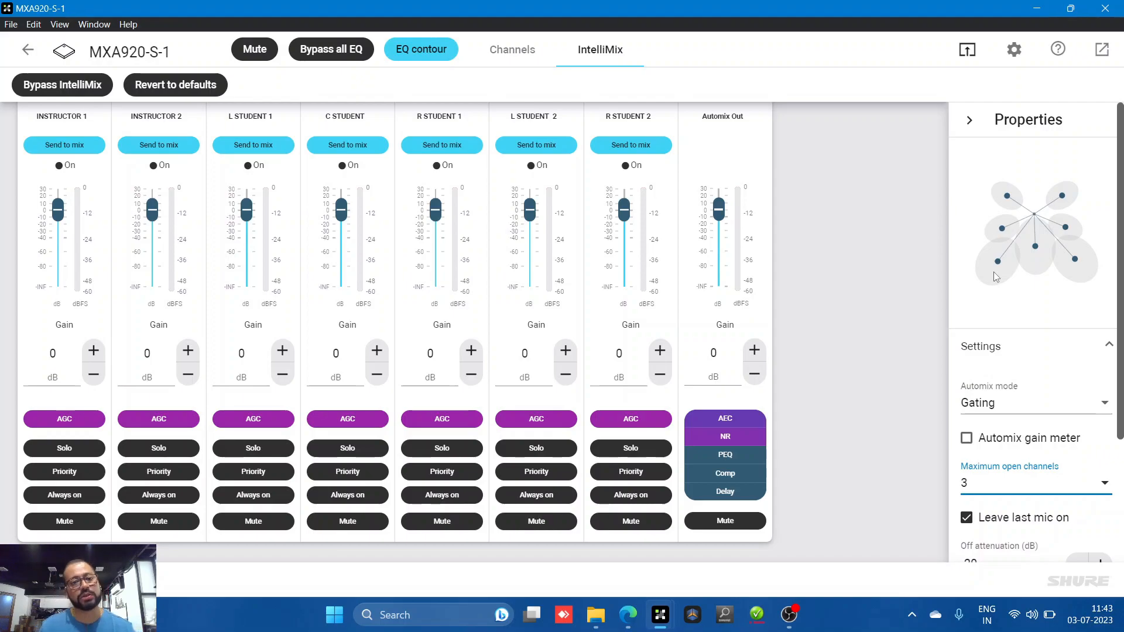
# Step: Turn on automatic coverage in the MXA920-S-1's general settings and return to the room's coverage map
pyautogui.click(511, 50)
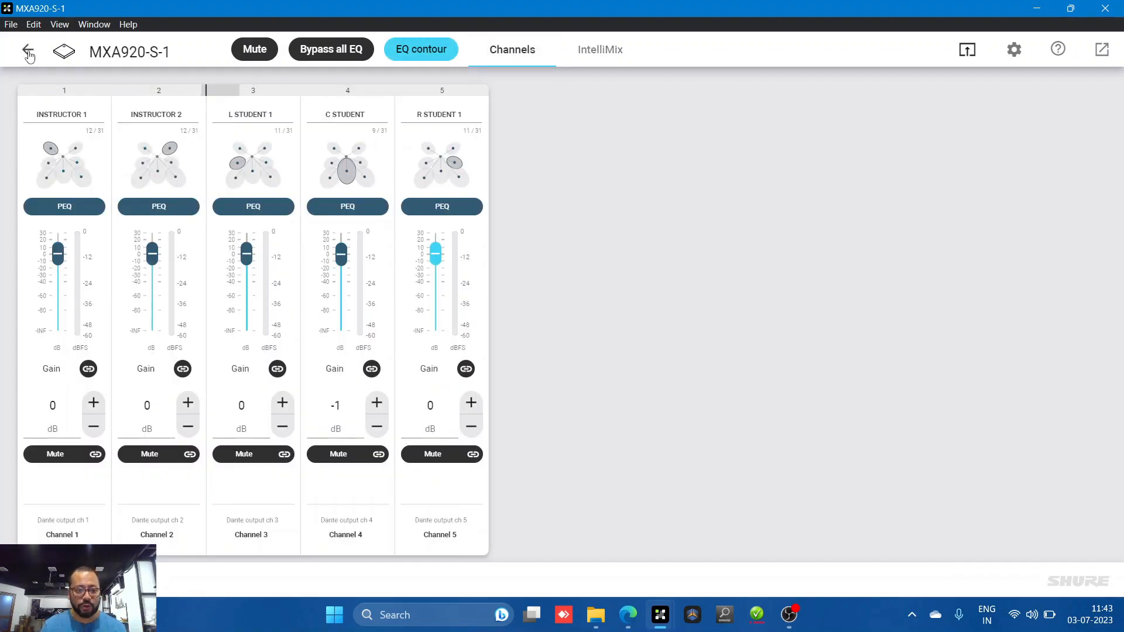
pyautogui.click(28, 55)
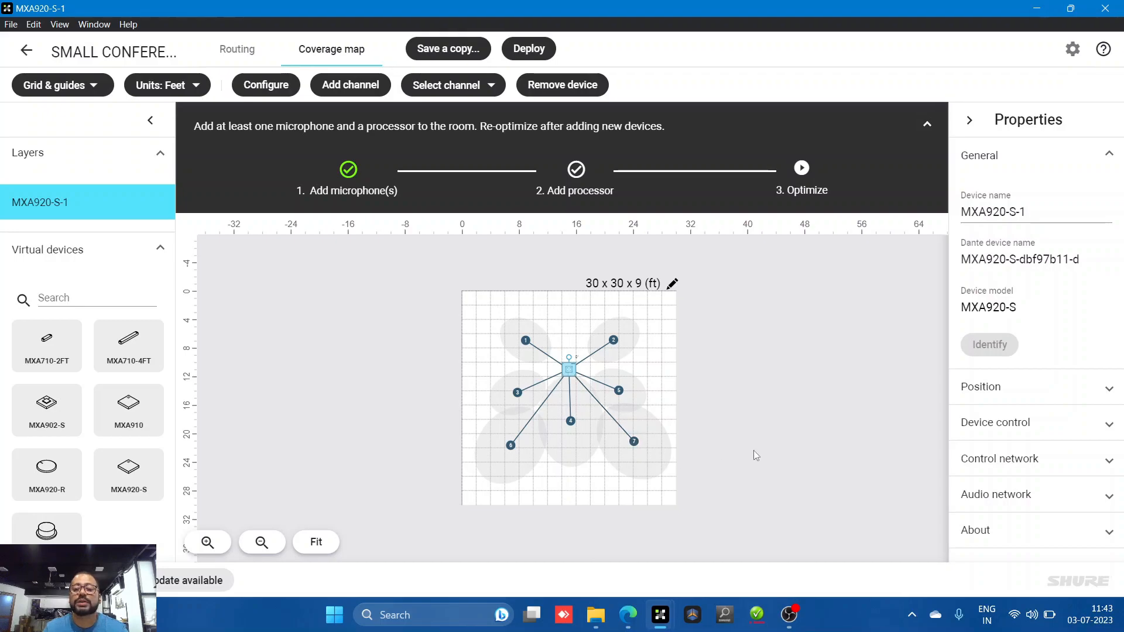
pyautogui.scroll(2, 680, 478)
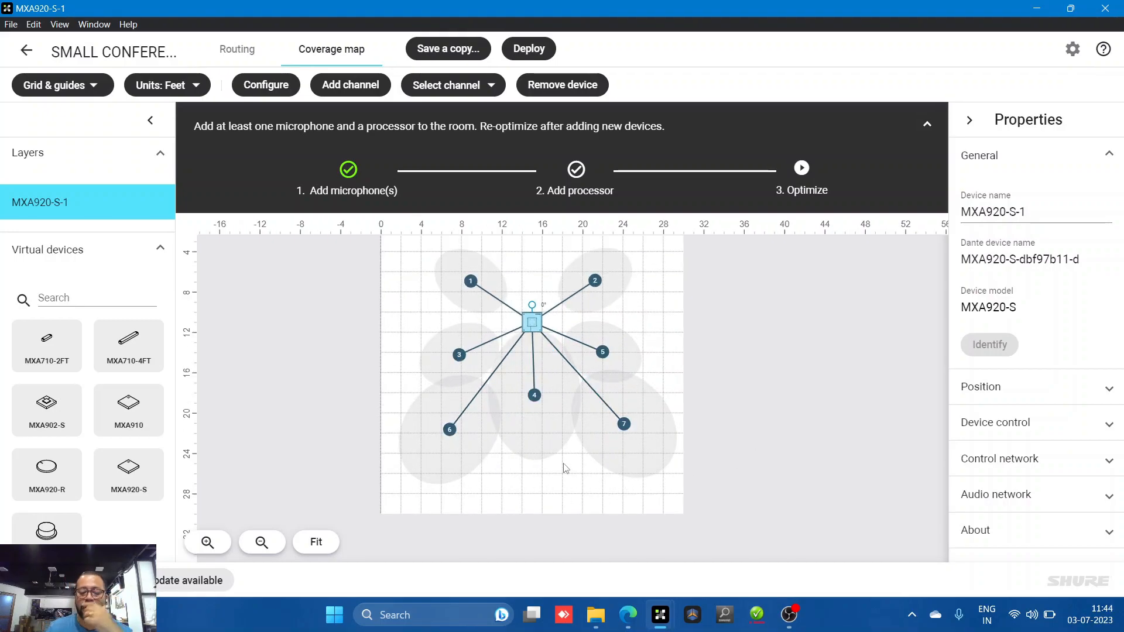
pyautogui.doubleClick(536, 326)
pyautogui.click(1014, 49)
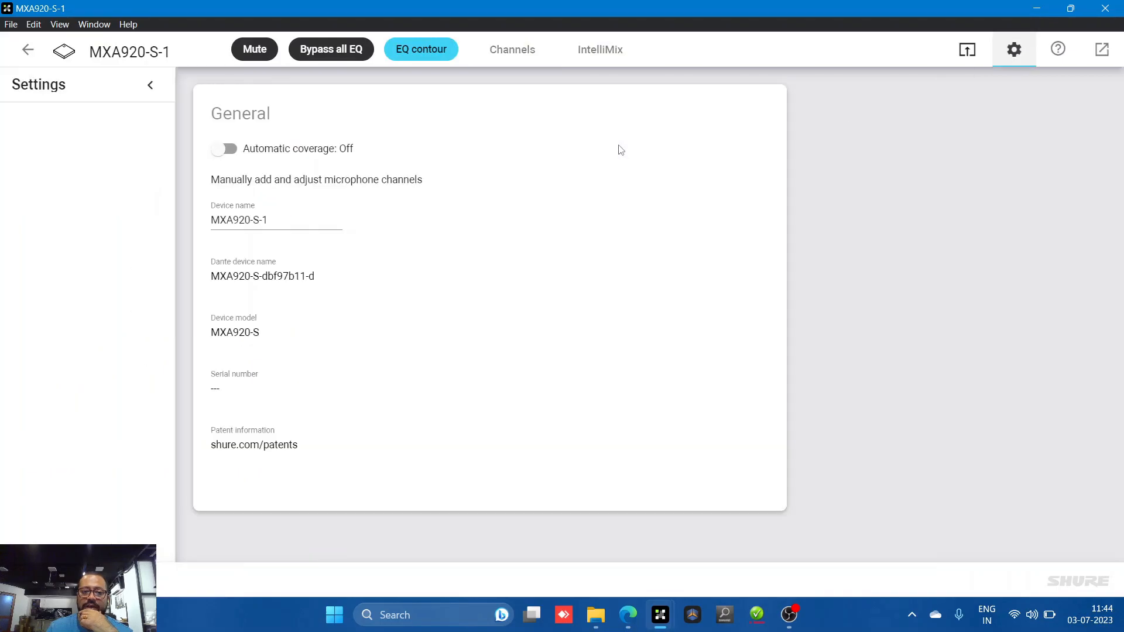
pyautogui.click(224, 149)
pyautogui.click(28, 53)
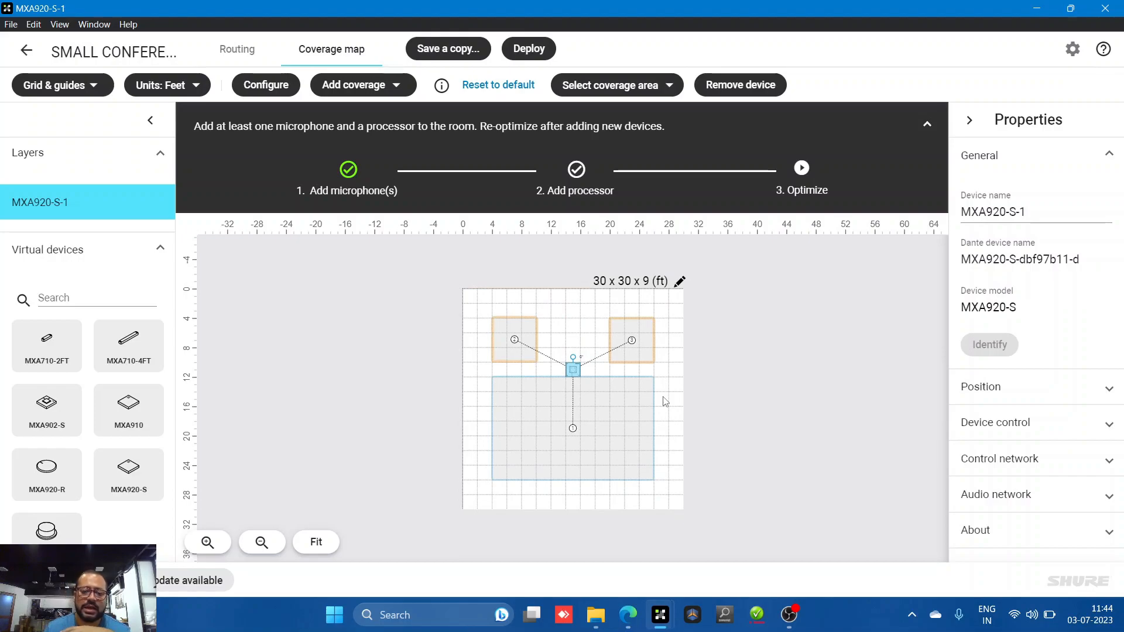
# Step: Turn the MXA920-S-1's automatic coverage off in its general settings and return to the coverage map
pyautogui.doubleClick(577, 374)
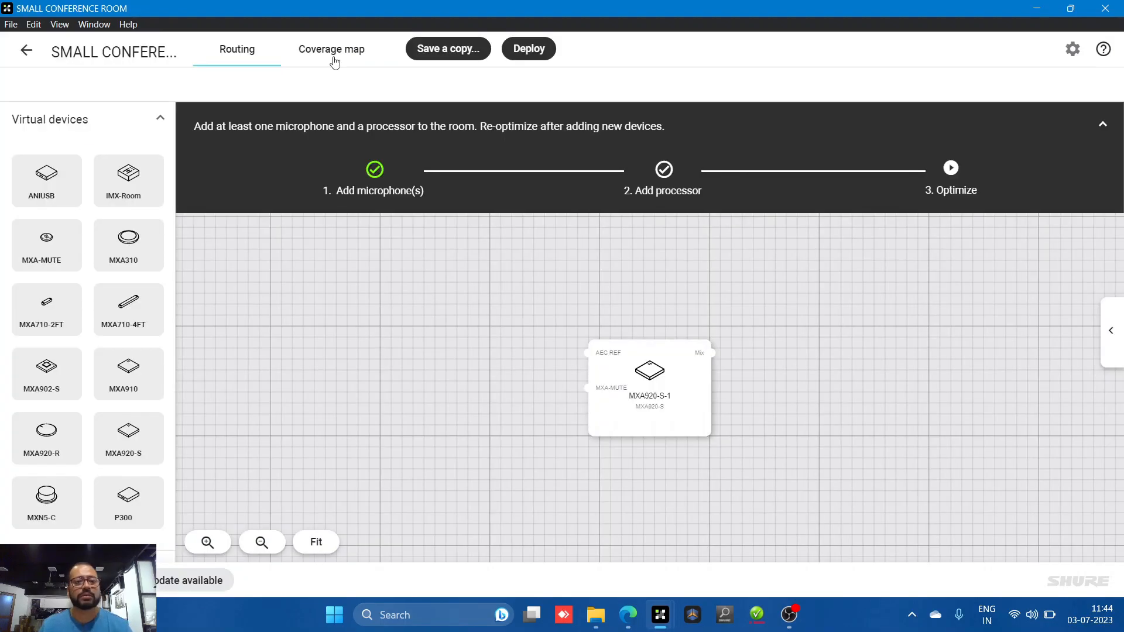
pyautogui.click(335, 59)
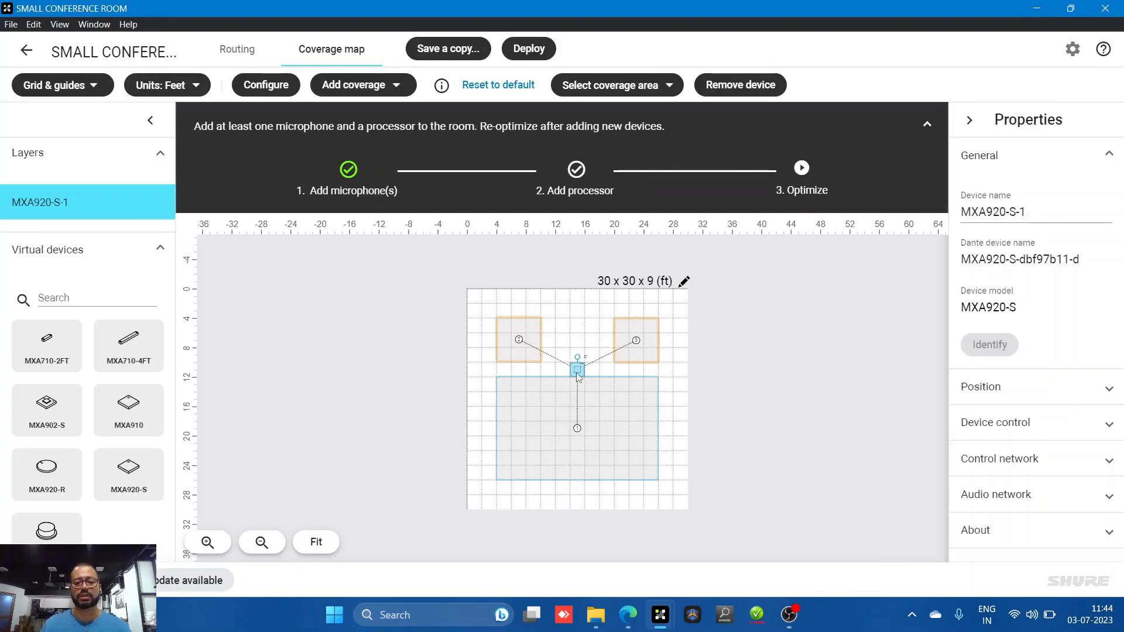
pyautogui.doubleClick(577, 373)
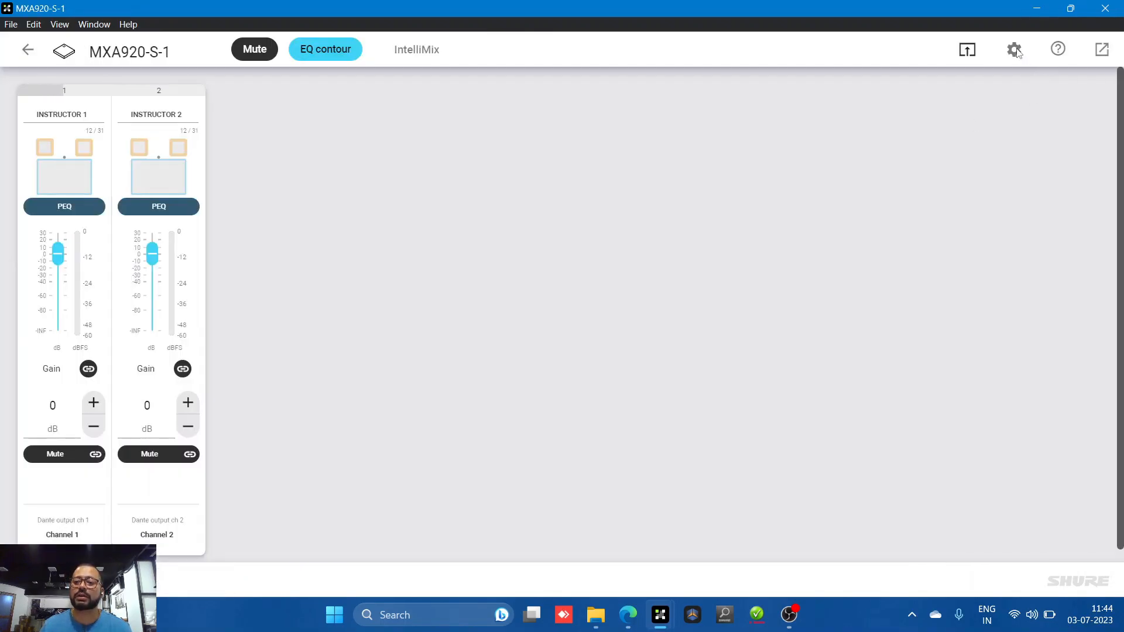
pyautogui.click(1010, 52)
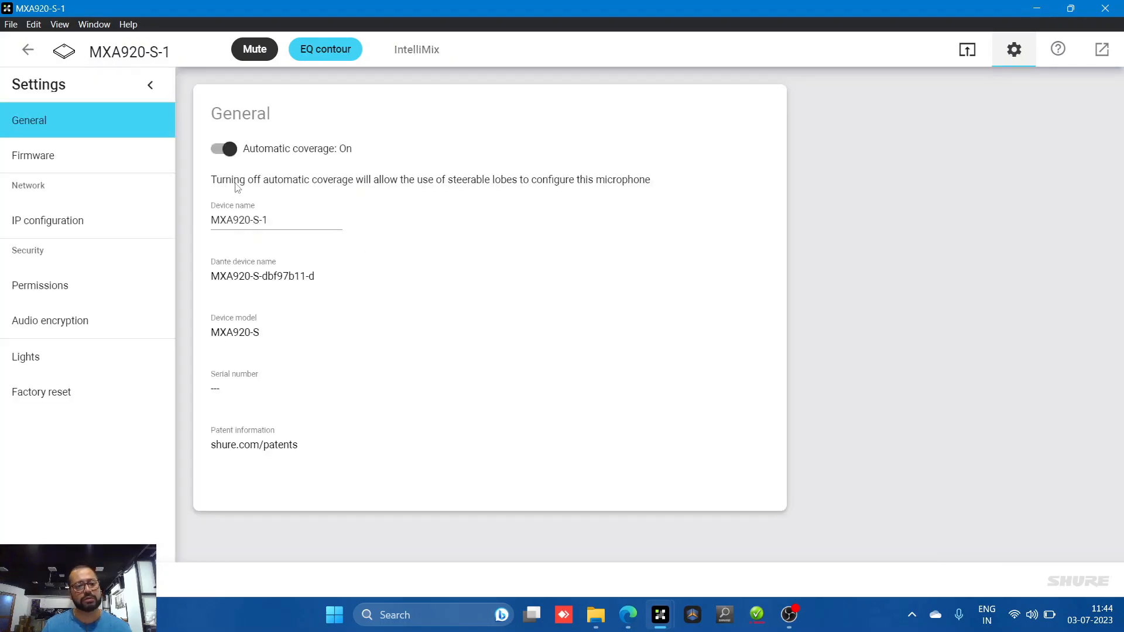
pyautogui.click(225, 154)
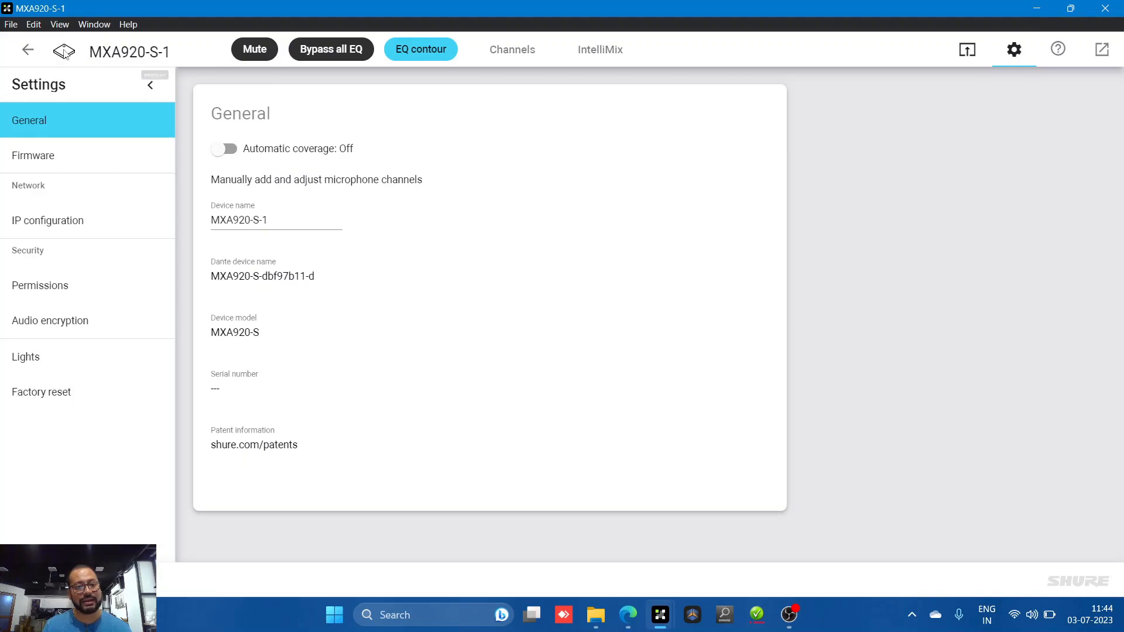
pyautogui.click(28, 50)
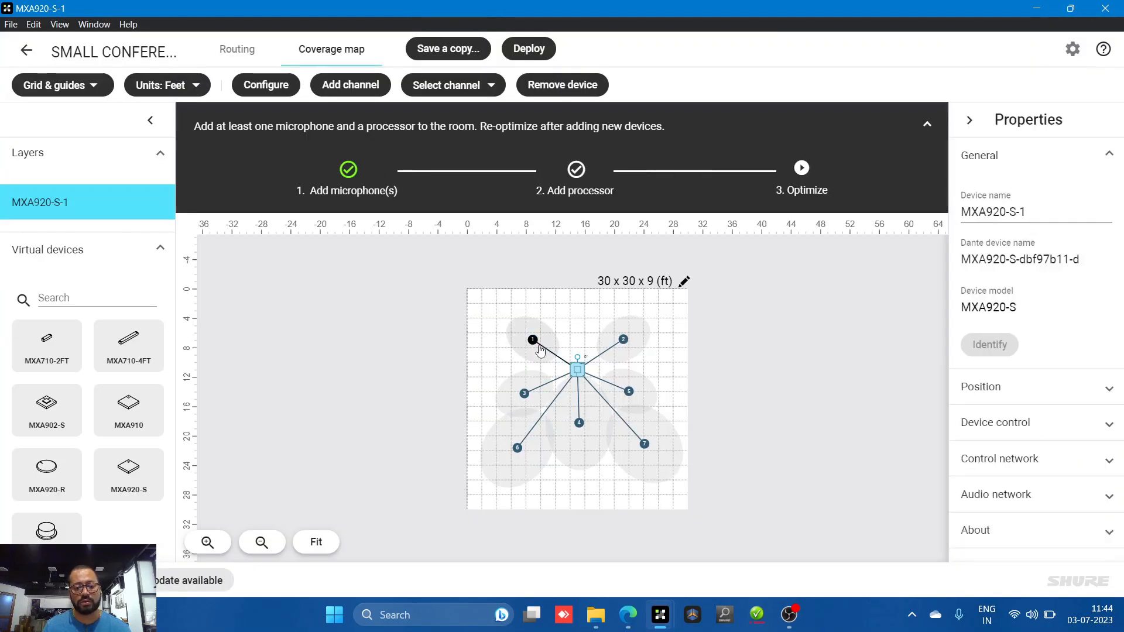
# Step: Open the MXA920-S-1's channel strips from the coverage map
pyautogui.scroll(2, 656, 400)
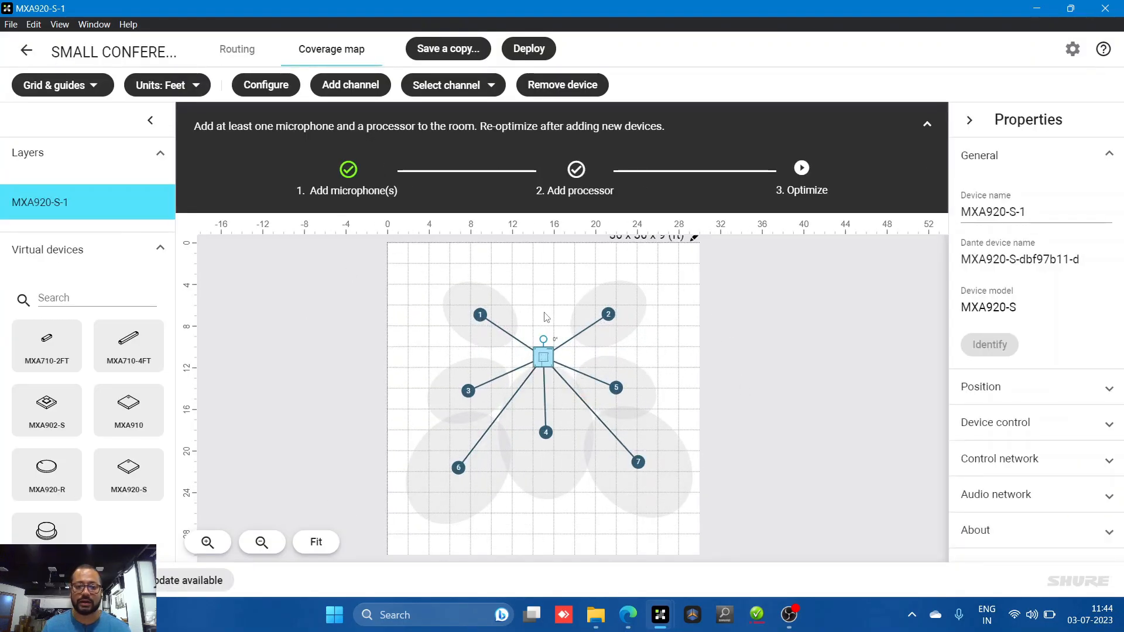
pyautogui.doubleClick(548, 367)
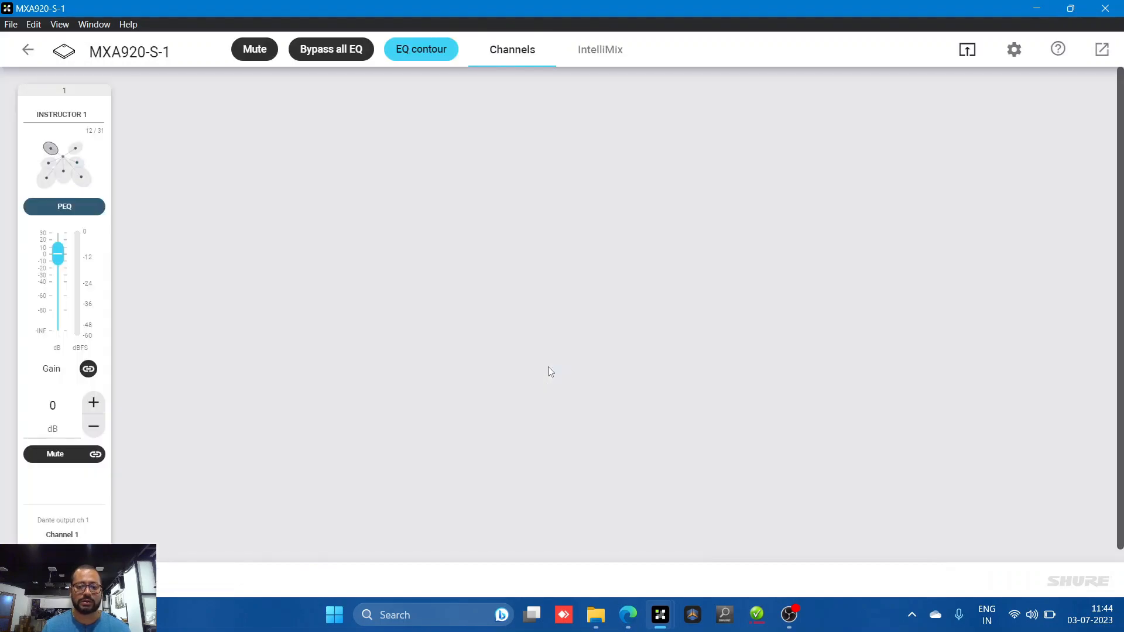